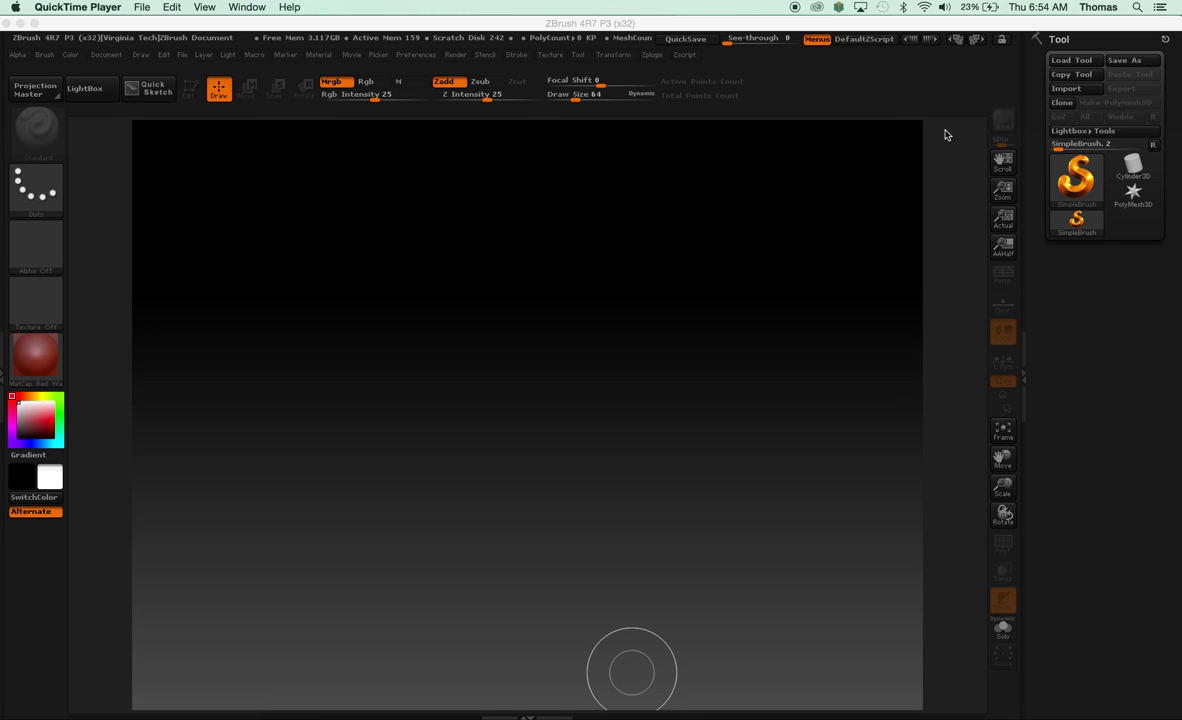
# Load mousecolor4.ZTL from the Desktop, draw the mouse on the canvas and enter Edit mode.
pyautogui.click(1068, 68)
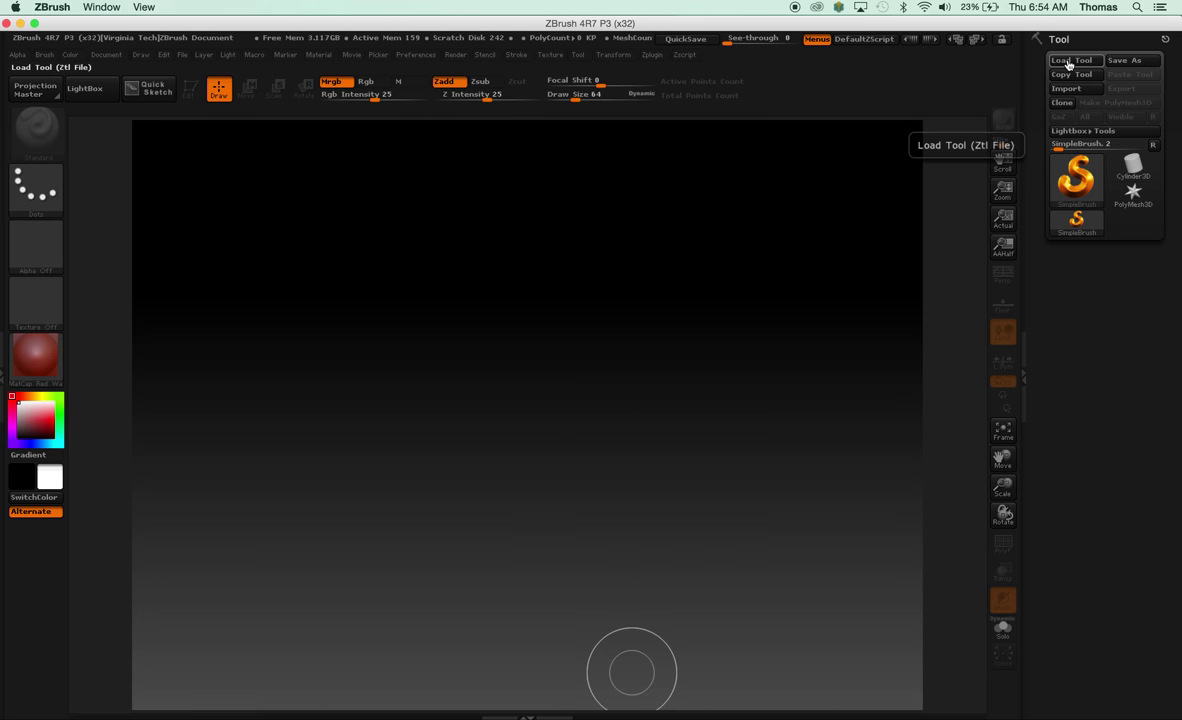
pyautogui.click(1066, 62)
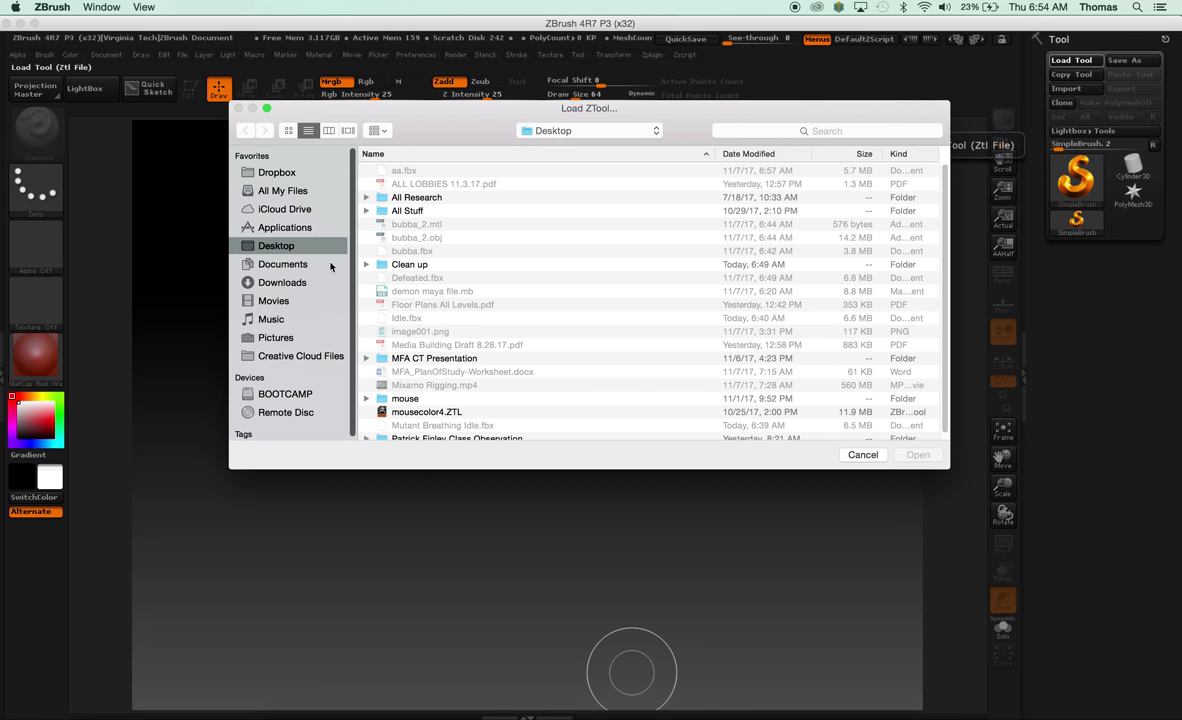
pyautogui.click(282, 262)
pyautogui.click(276, 245)
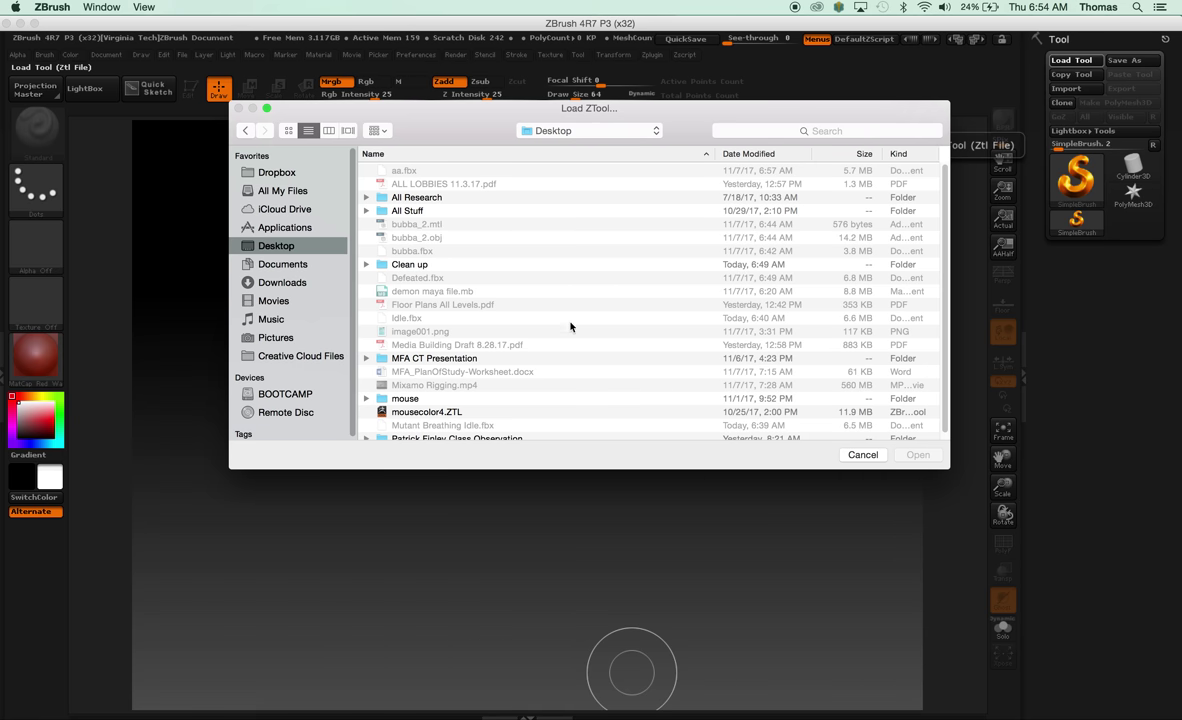
pyautogui.click(447, 412)
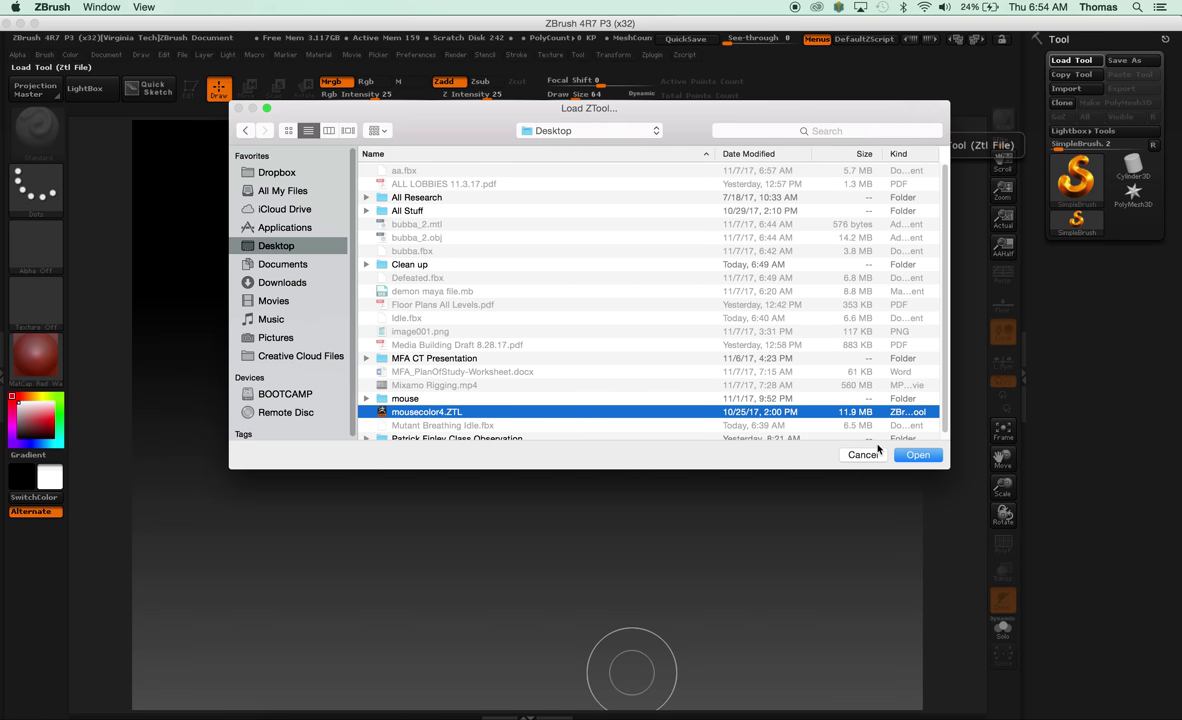
pyautogui.click(916, 454)
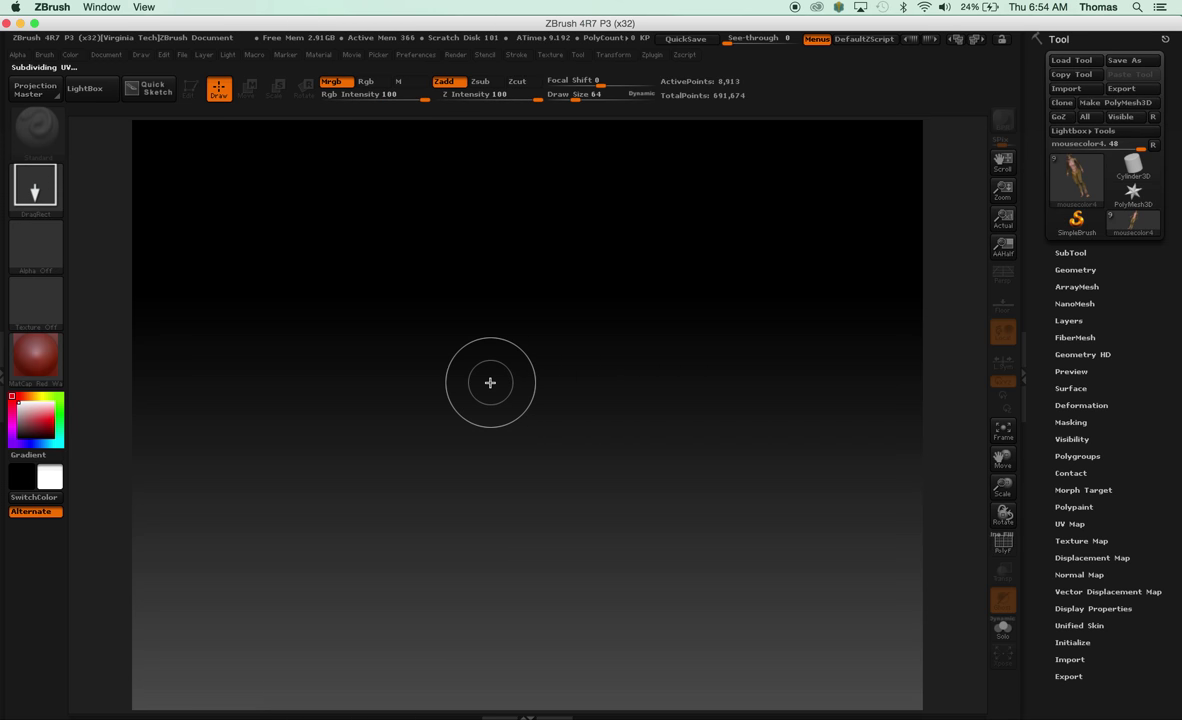
pyautogui.moveTo(506, 362); pyautogui.dragTo(499, 628)
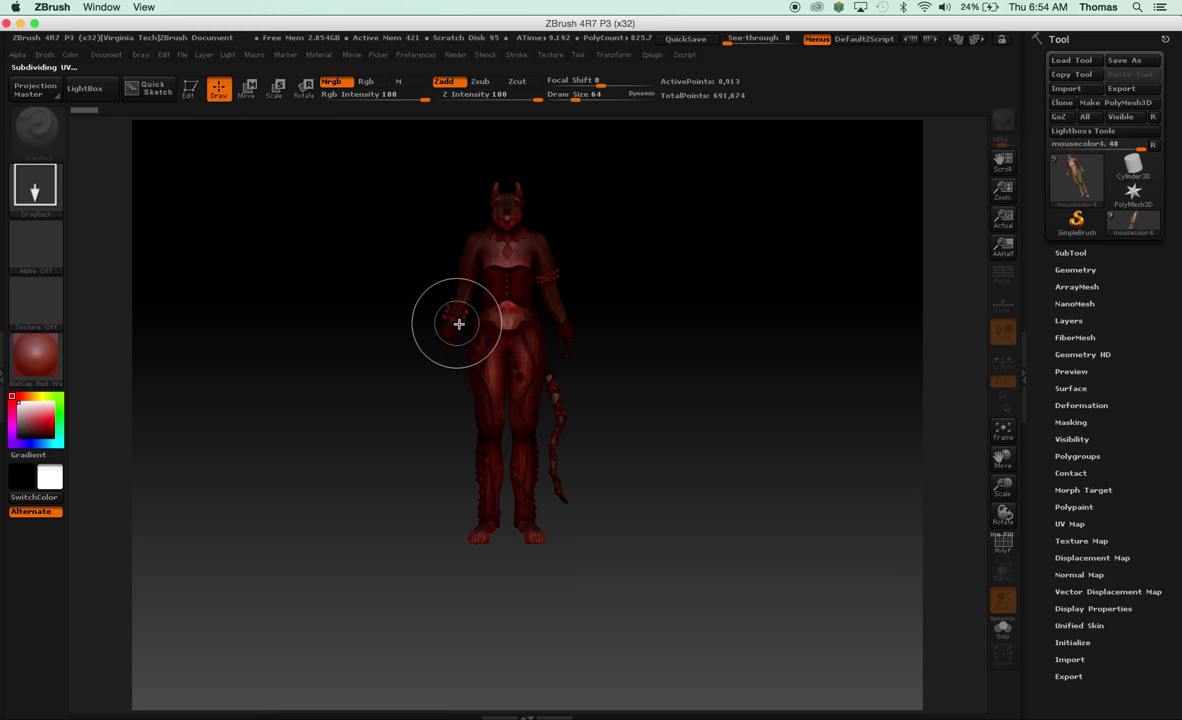
pyautogui.click(188, 89)
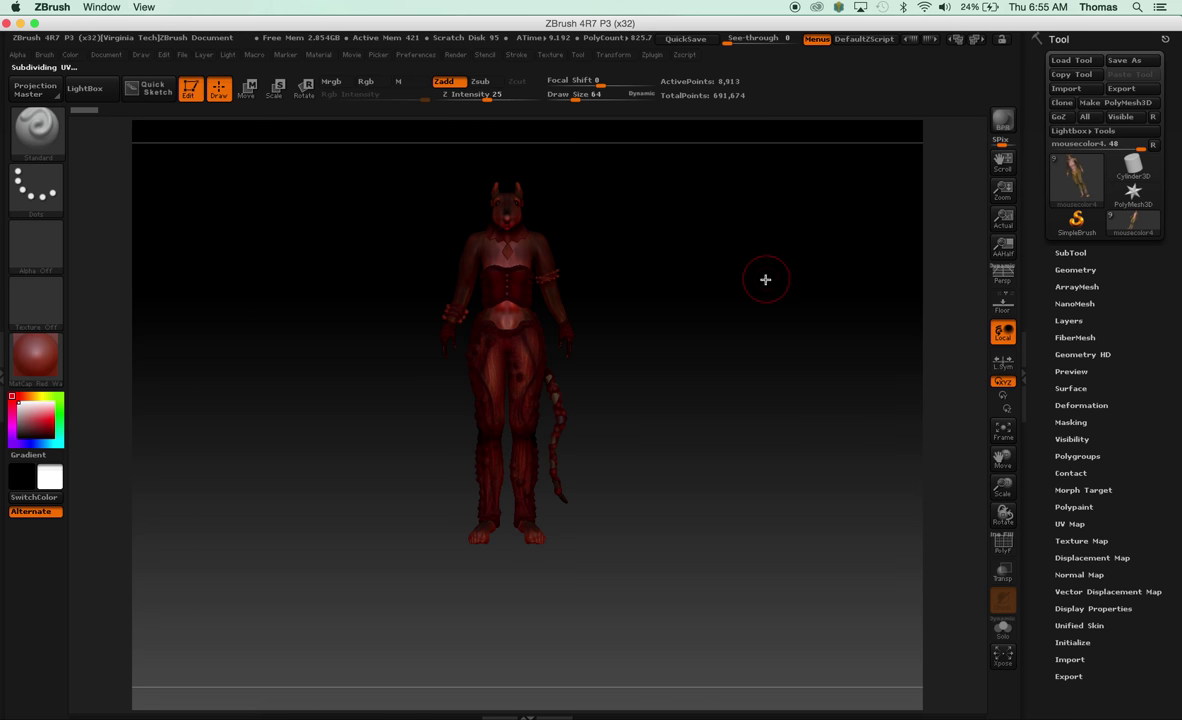
# Apply SkinShade4 and hide the pants, gloves, tail skin and both arm band subtools.
pyautogui.click(38, 356)
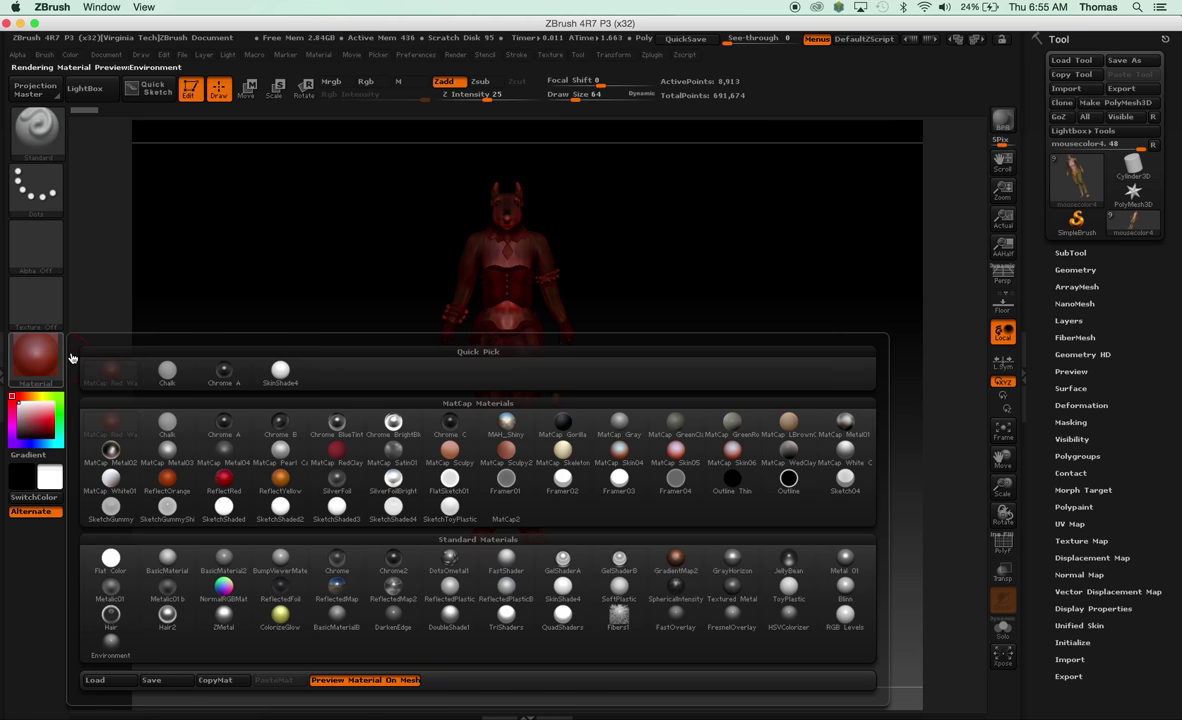
pyautogui.click(283, 373)
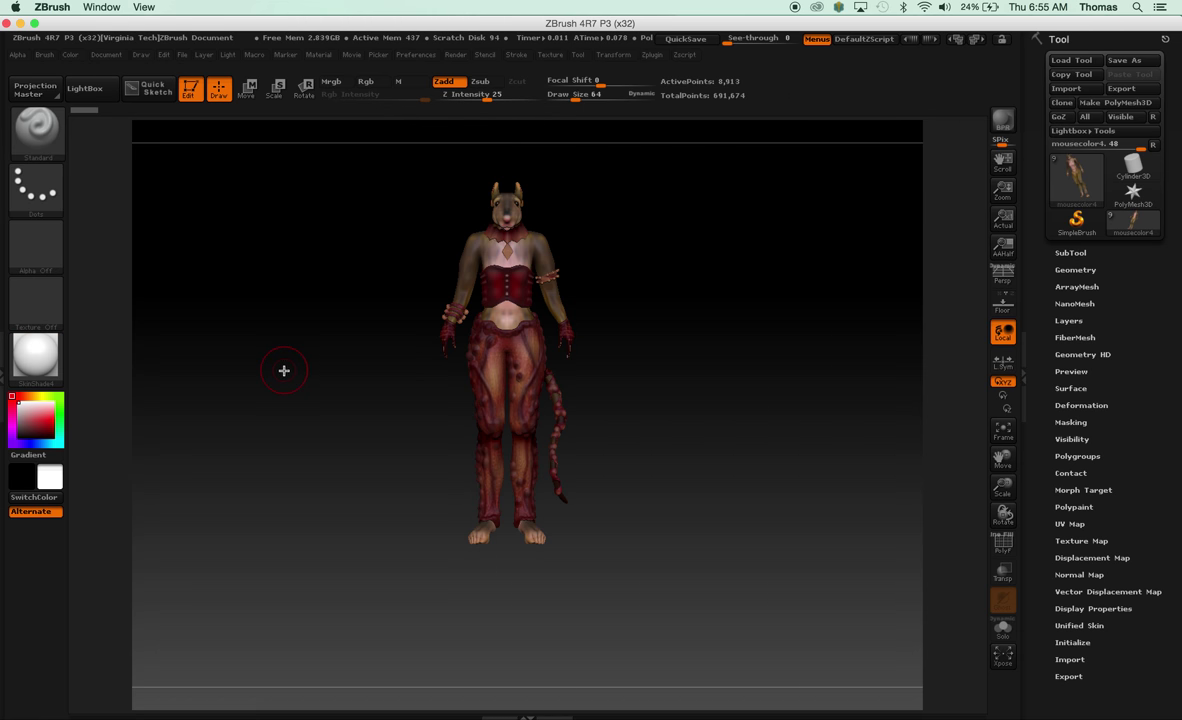
pyautogui.click(1070, 253)
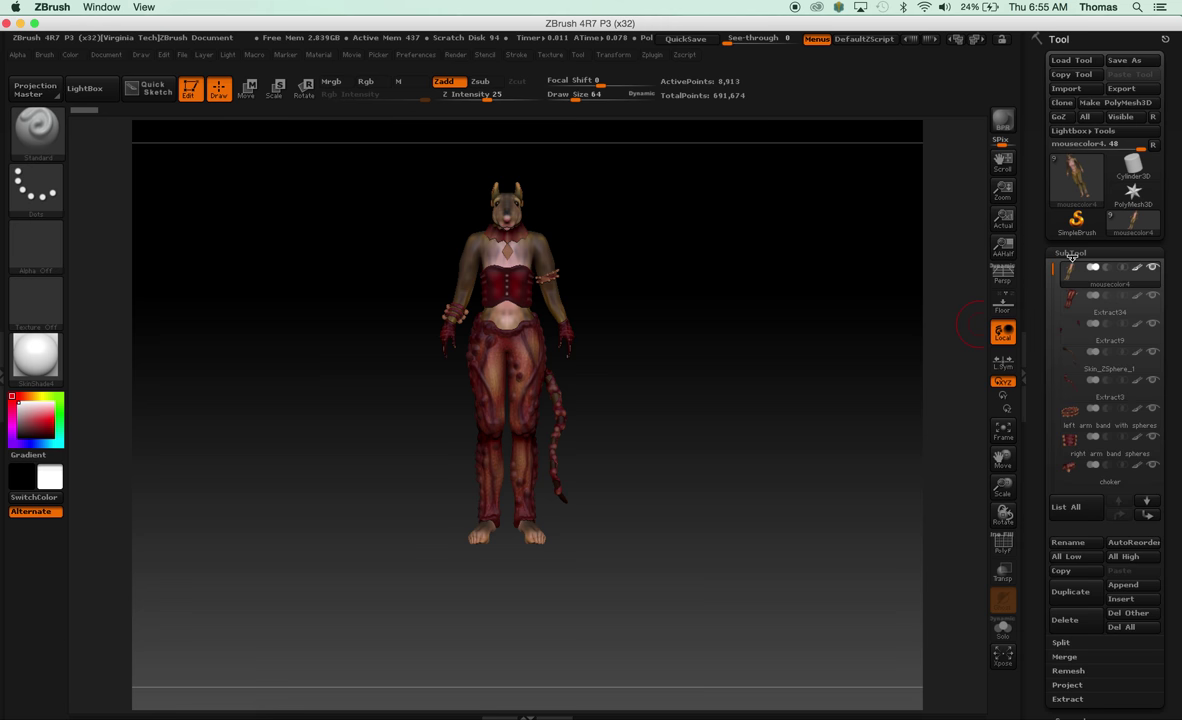
pyautogui.click(1153, 296)
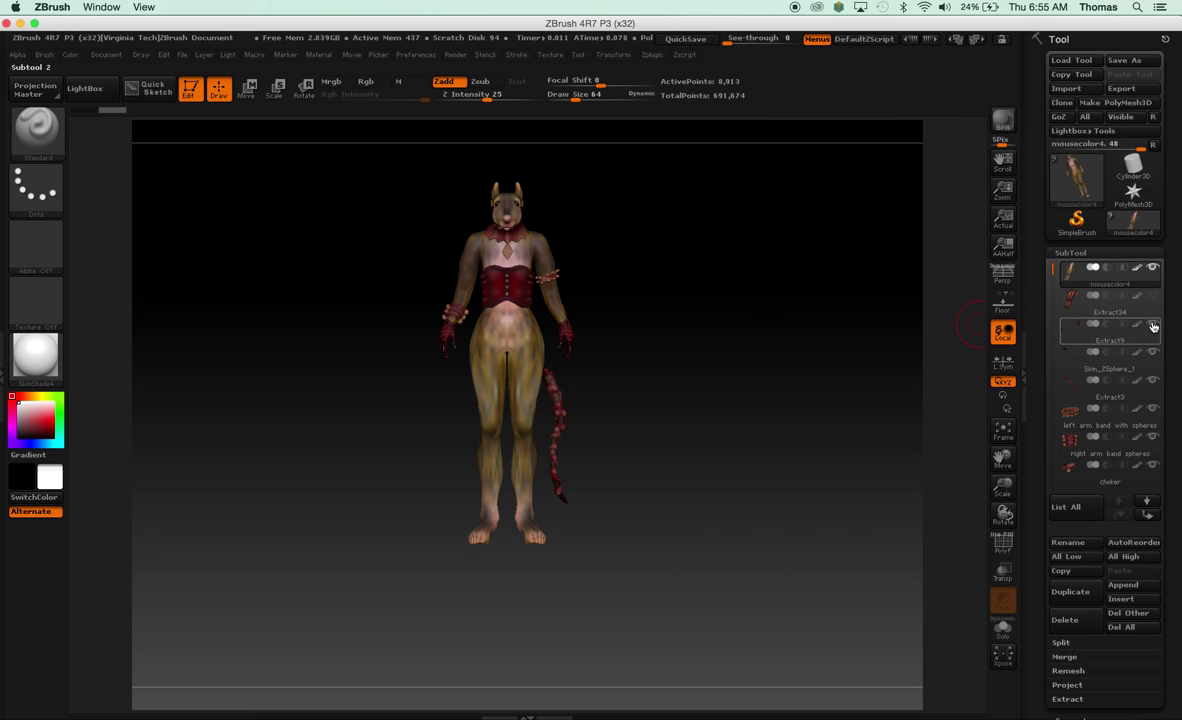
pyautogui.click(1153, 323)
pyautogui.click(1153, 351)
pyautogui.click(1153, 380)
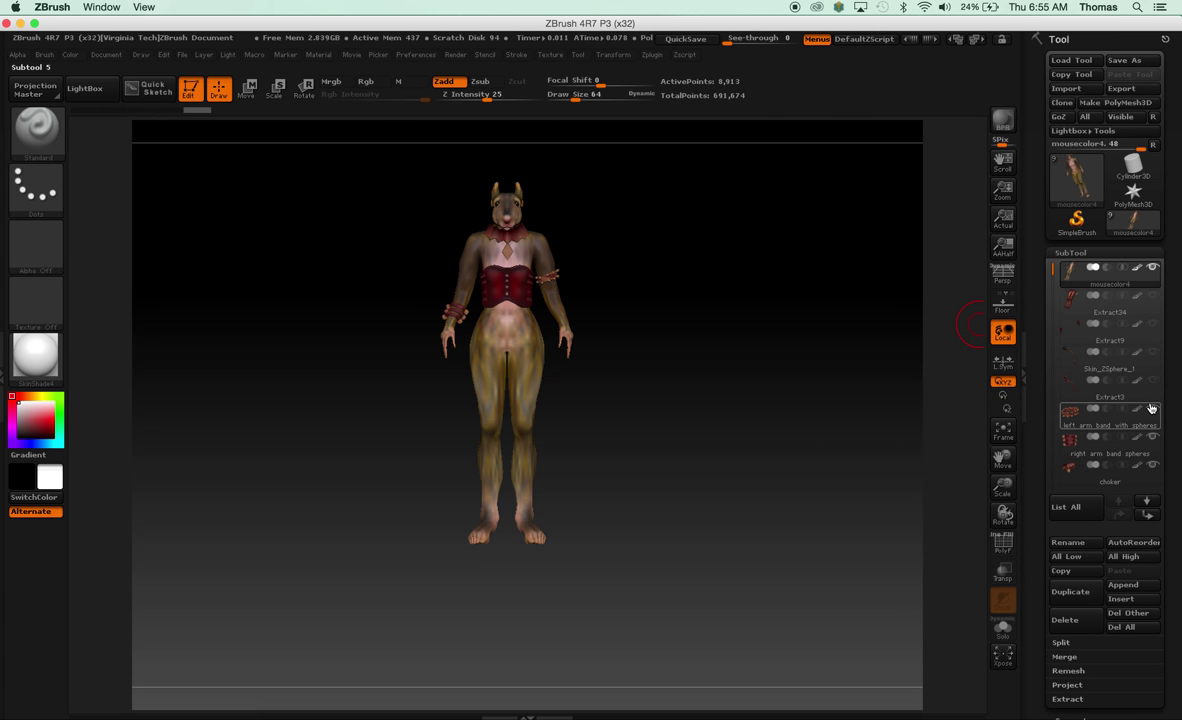
pyautogui.click(1158, 446)
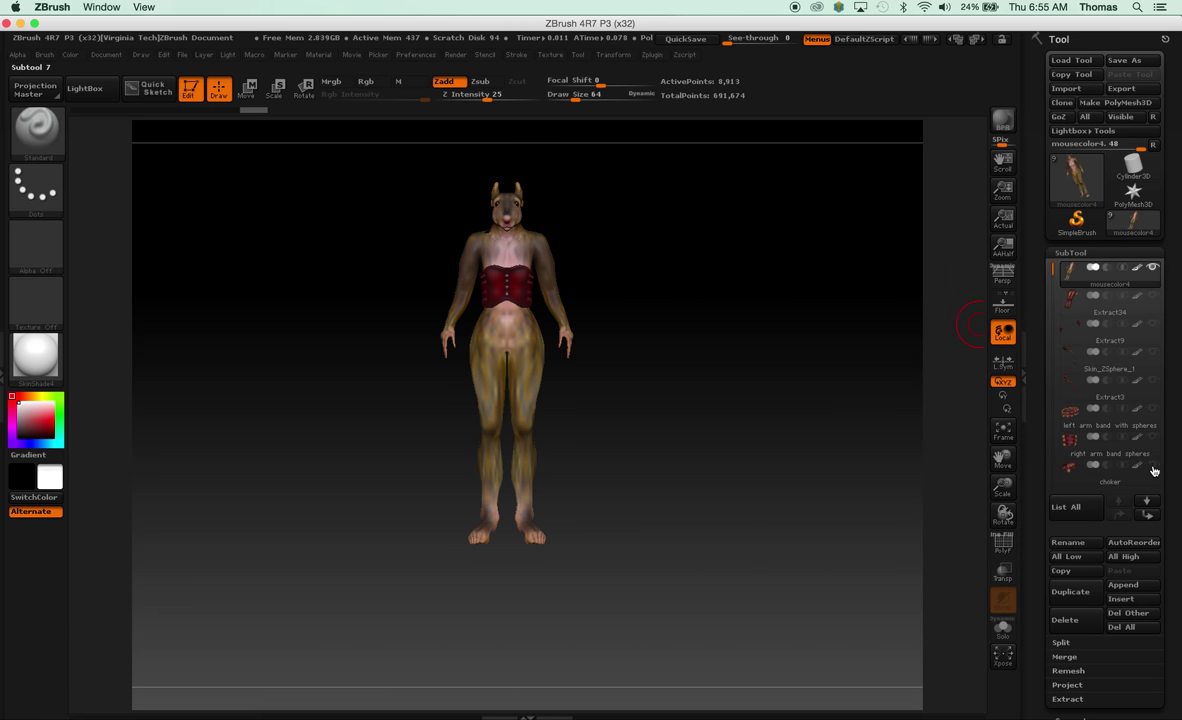
pyautogui.click(1101, 325)
pyautogui.click(1101, 301)
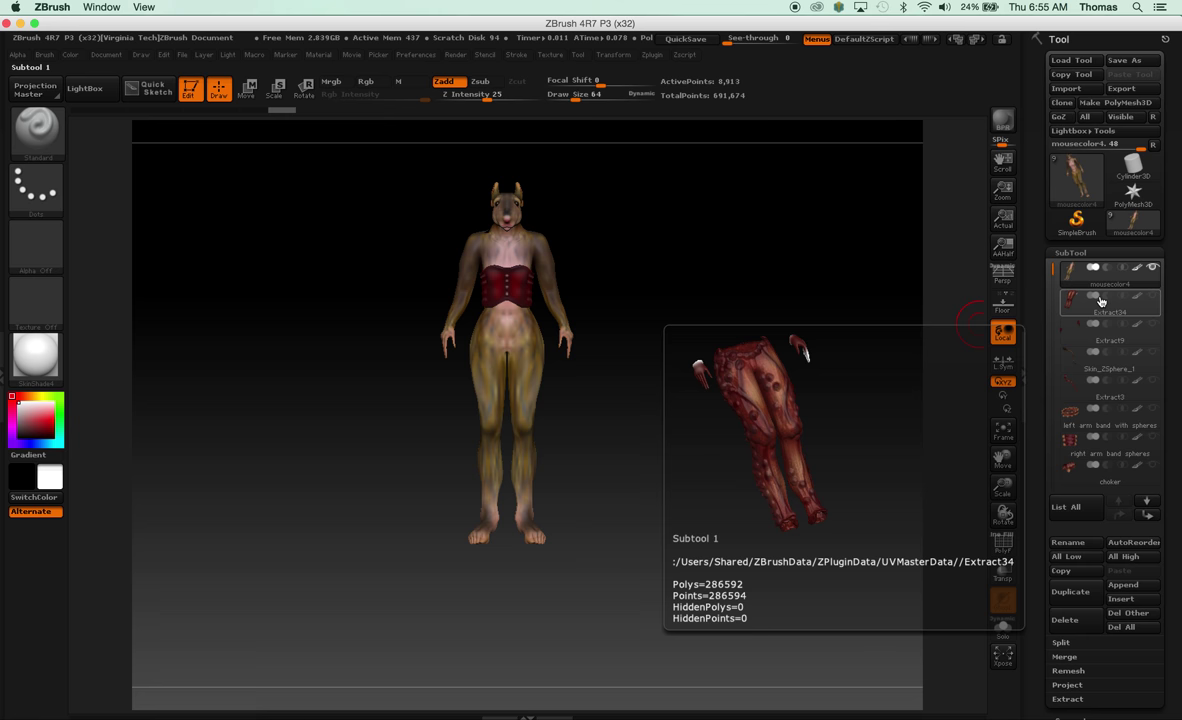
# Hide the corset subtool and scroll the SubTool list back to mousecolor4.
pyautogui.moveTo(1052, 268); pyautogui.dragTo(1049, 348)
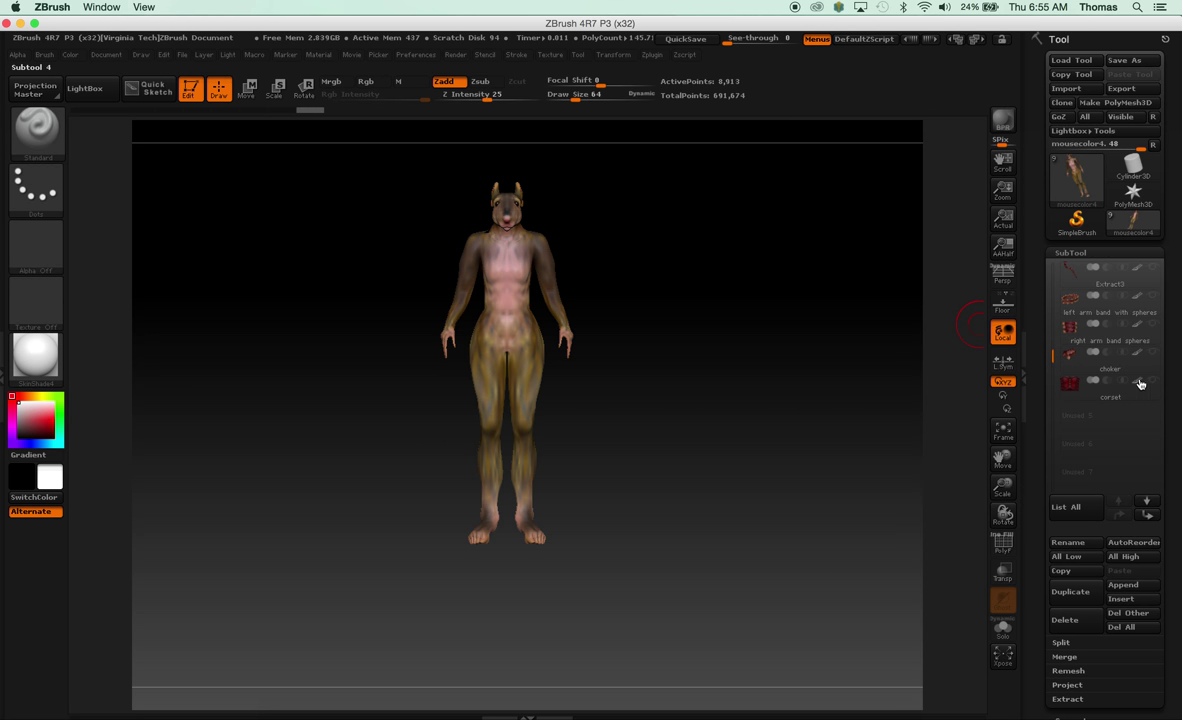
pyautogui.moveTo(1052, 358); pyautogui.dragTo(1045, 256)
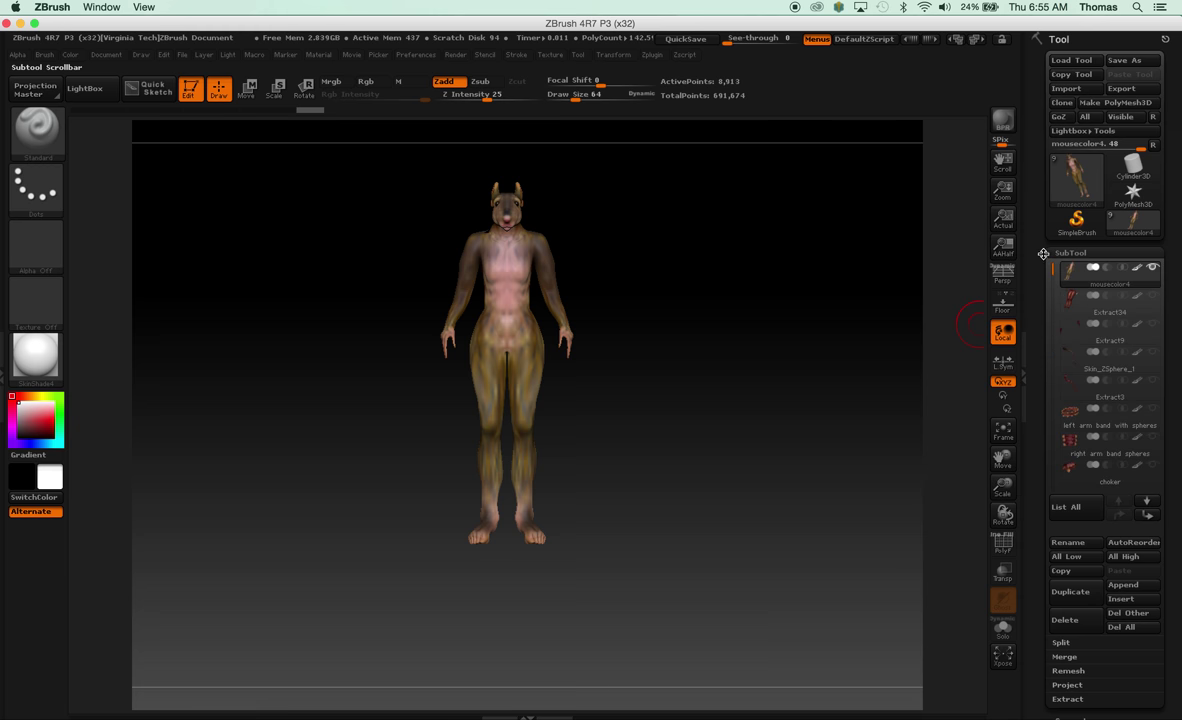
pyautogui.moveTo(1090, 287)
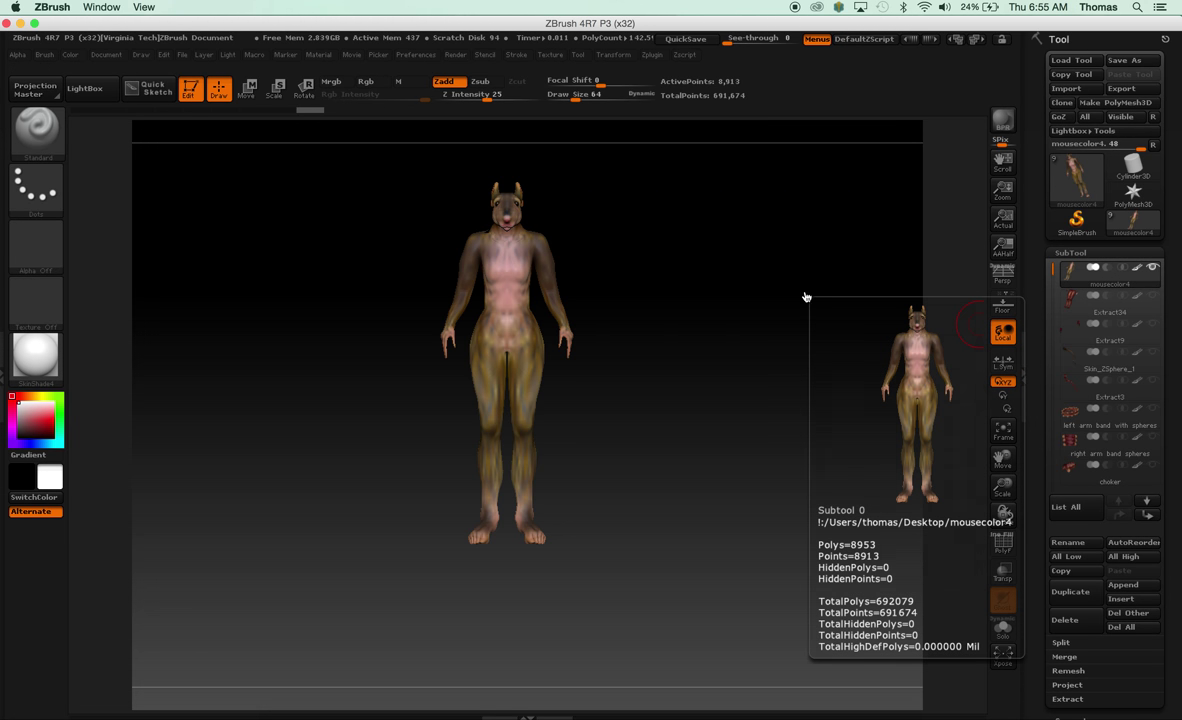
# Rotate and frame the bare mouse body to check it from front and three-quarter views.
pyautogui.moveTo(757, 317); pyautogui.dragTo(543, 231)
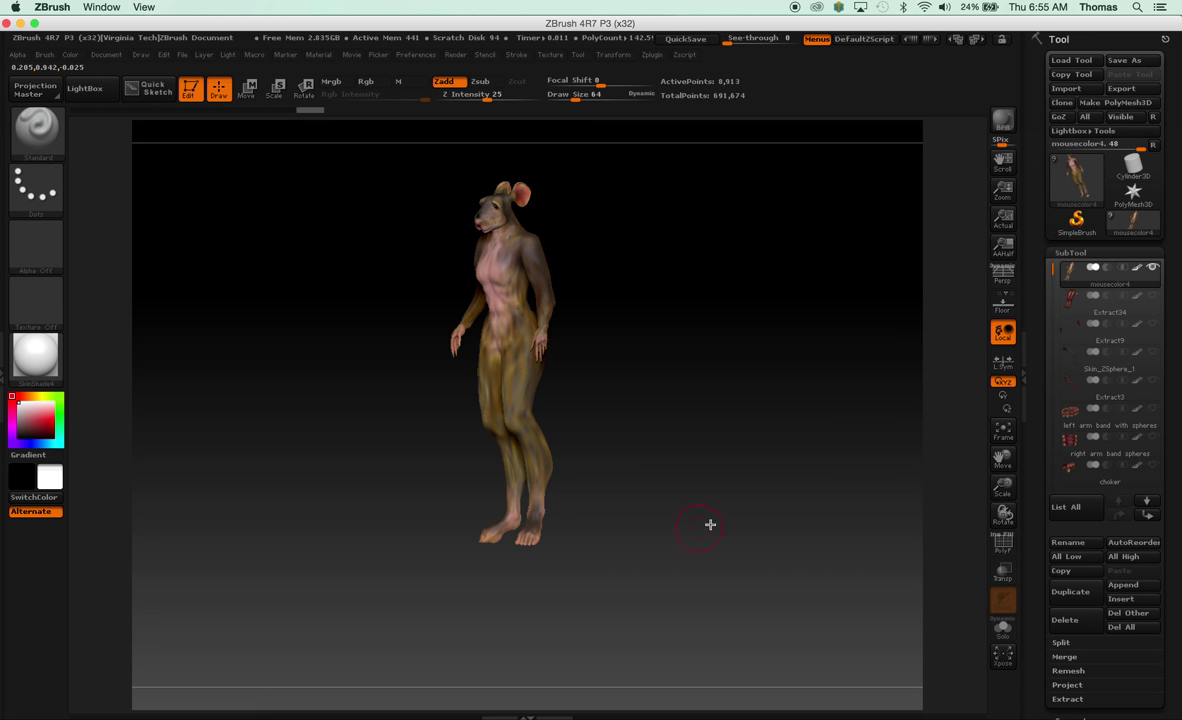
pyautogui.press('f')
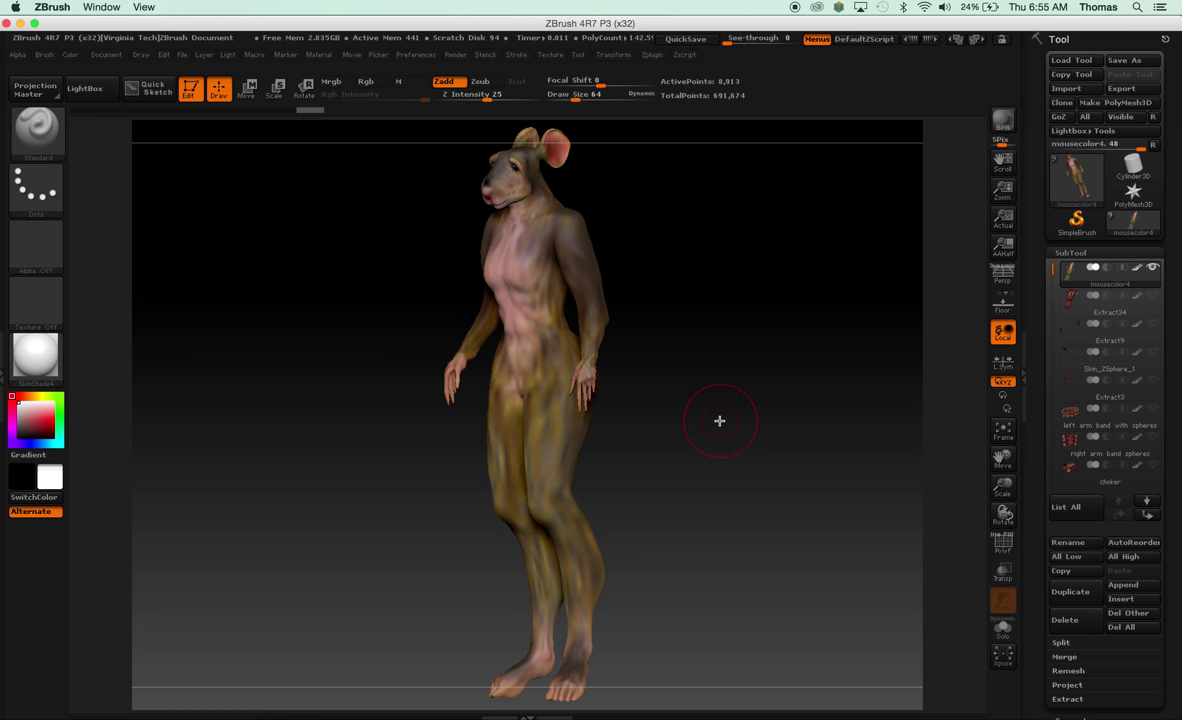
pyautogui.keyDown('shift'); pyautogui.moveTo(719, 421); pyautogui.dragTo(747, 418); pyautogui.keyUp('shift')
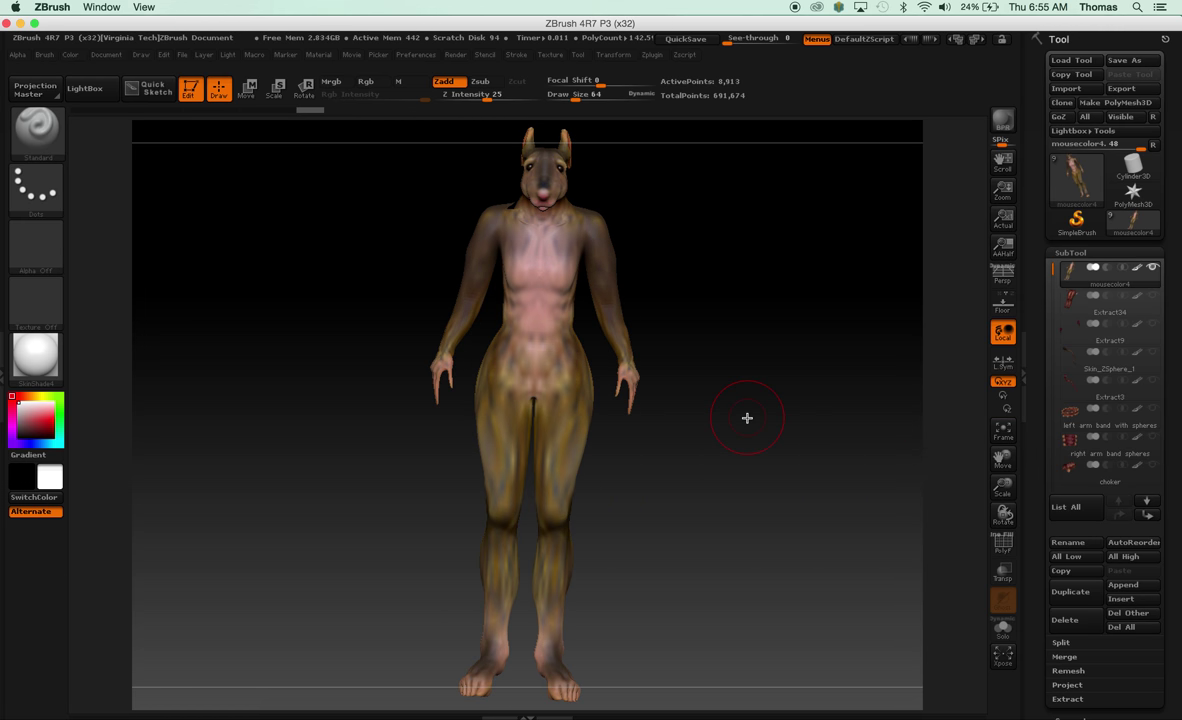
pyautogui.moveTo(779, 404); pyautogui.dragTo(733, 393)
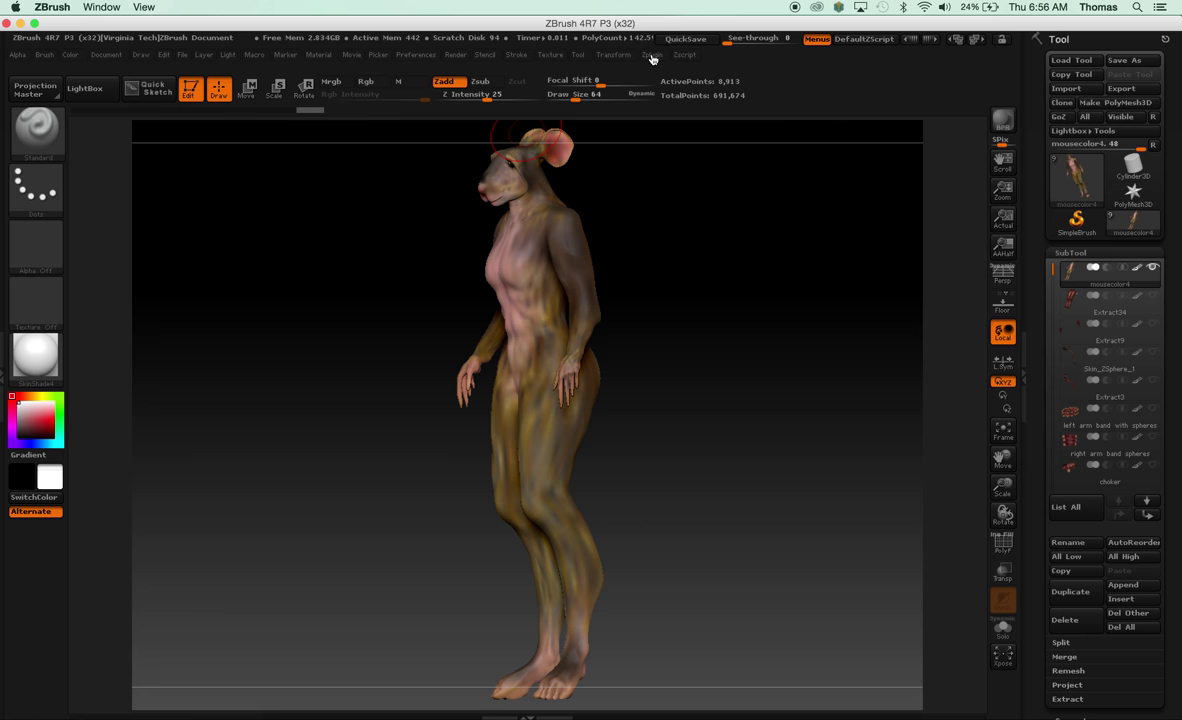
pyautogui.click(651, 56)
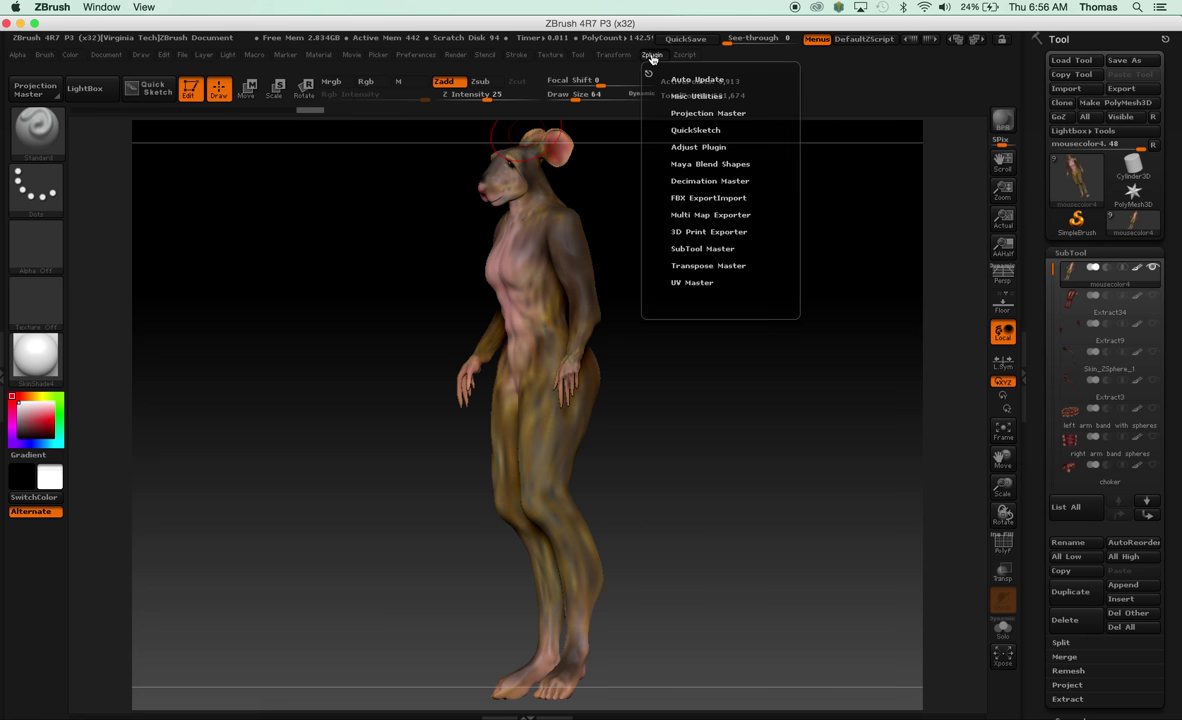
# Unwrap the mouse body's UVs with UV Master and bring up the Texture Map settings.
pyautogui.click(698, 283)
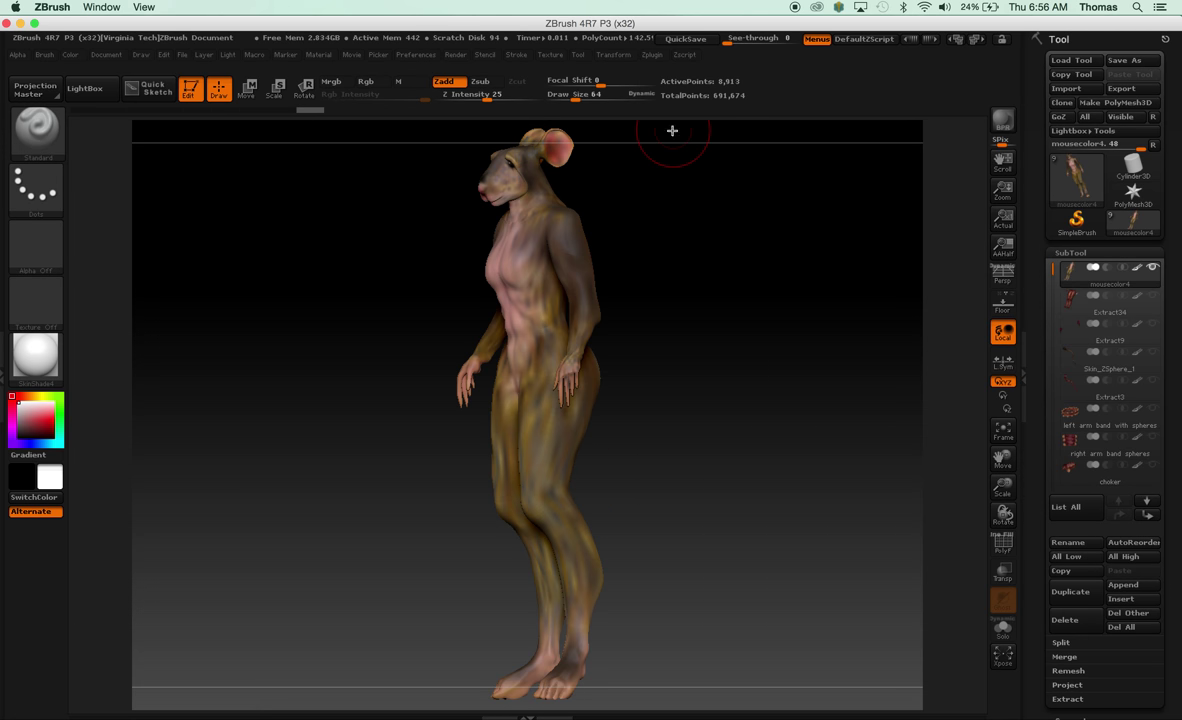
pyautogui.click(651, 55)
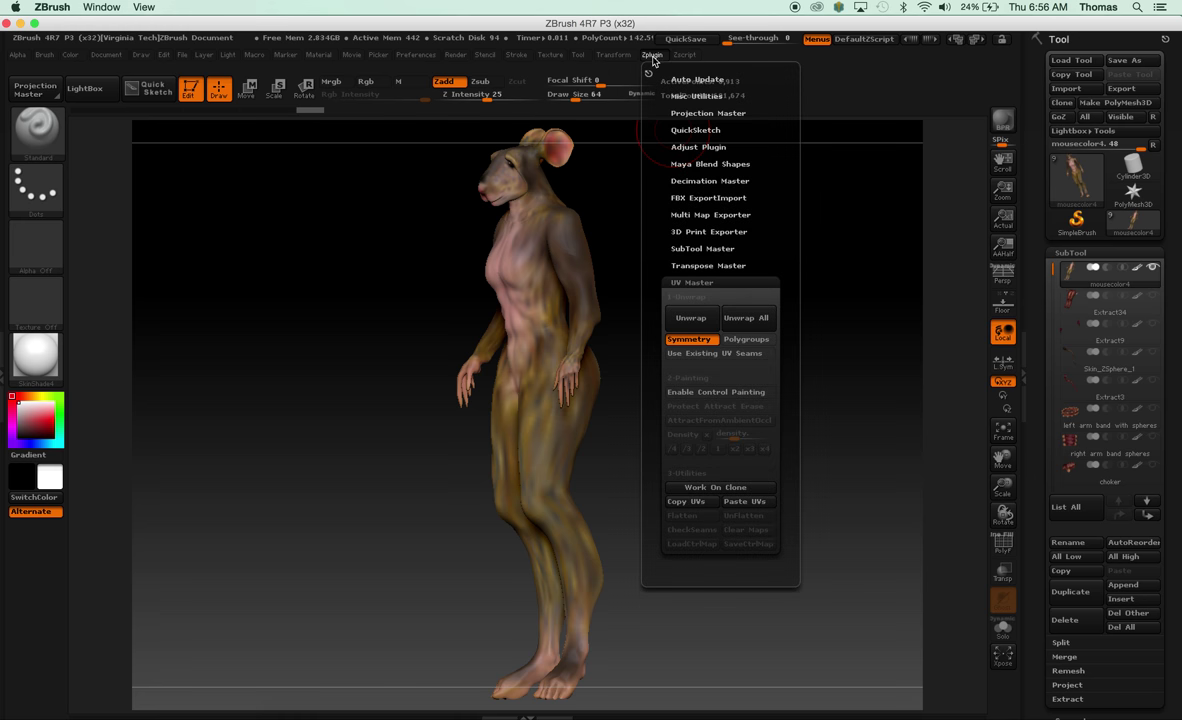
pyautogui.click(694, 316)
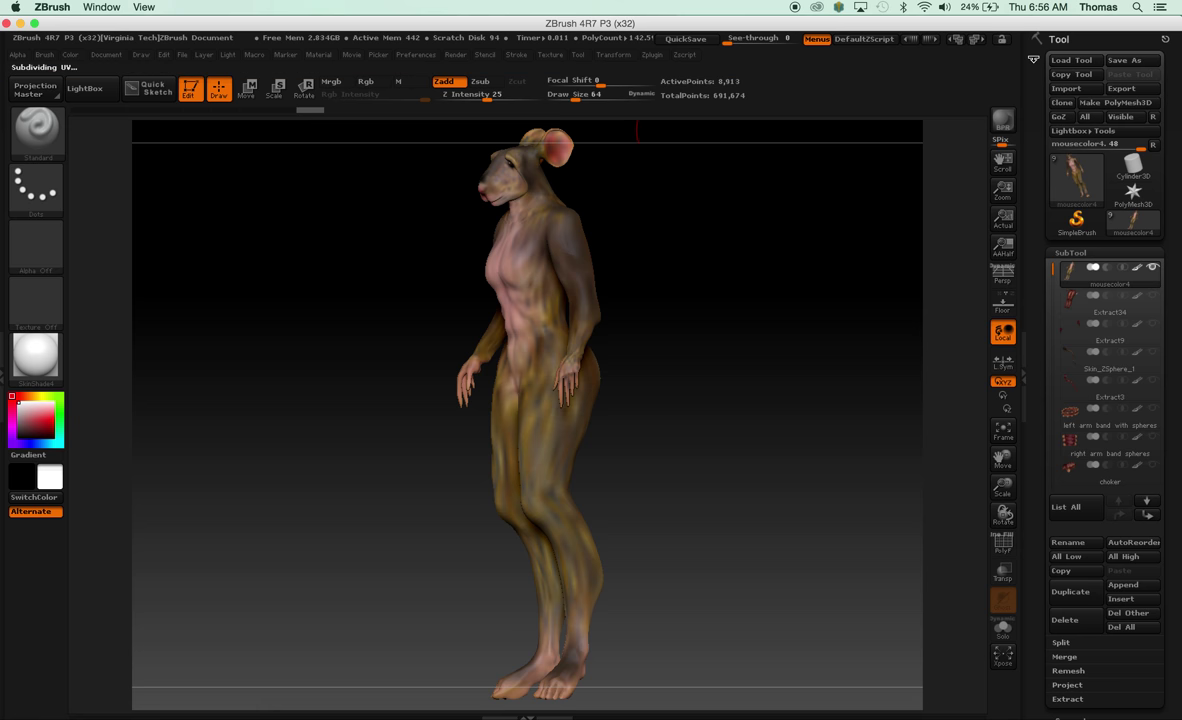
pyautogui.scroll(-10, 1176, 425)
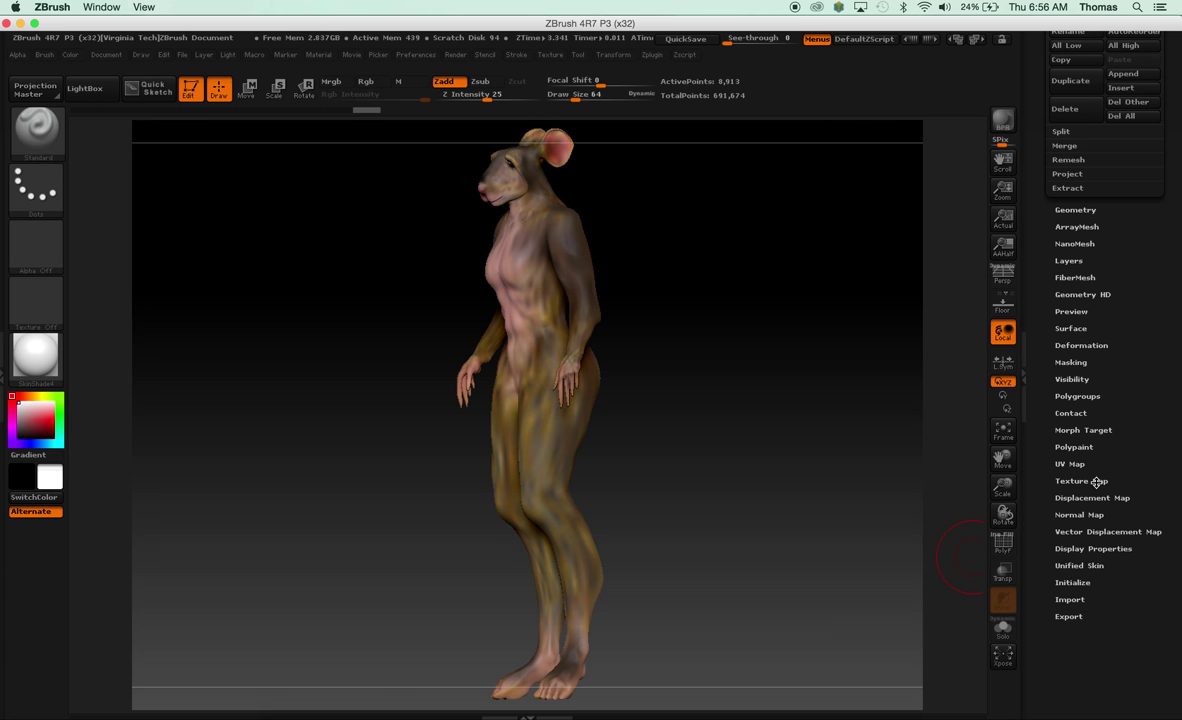
pyautogui.click(1095, 483)
# Create a new texture from the polypaint and clone it into the Texture slot as mousecolor4.
pyautogui.scroll(4, 1100, 510)
pyautogui.scroll(1, 1104, 533)
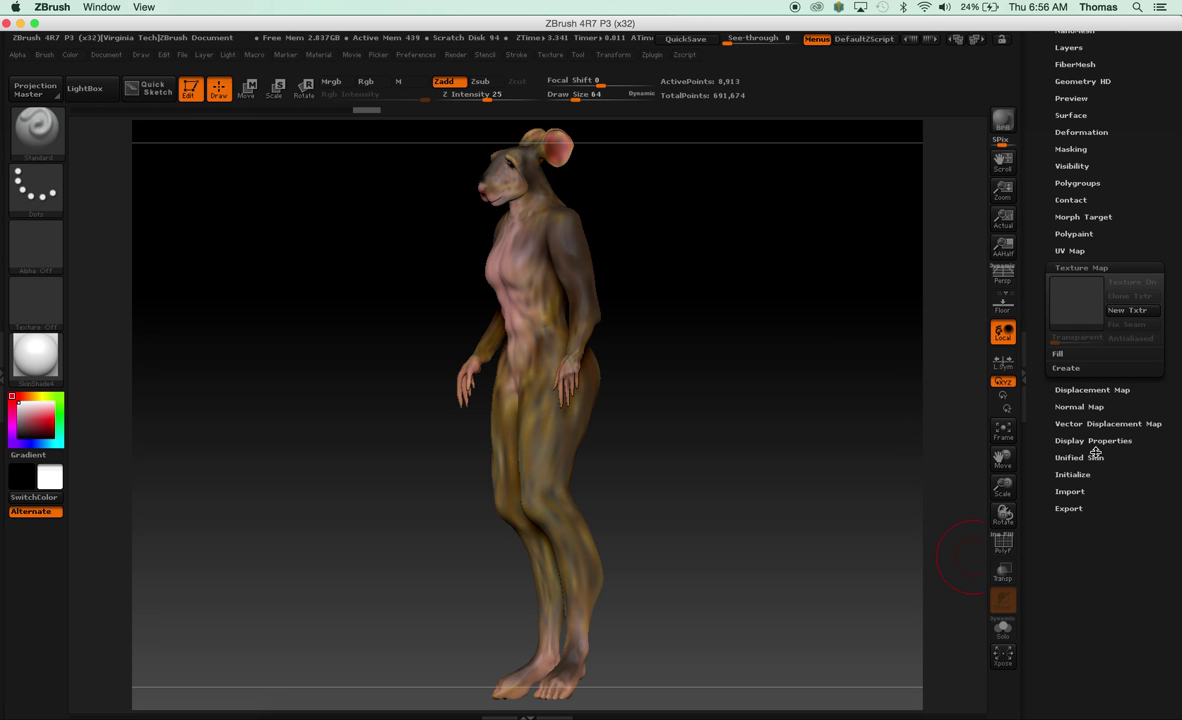
pyautogui.click(1070, 369)
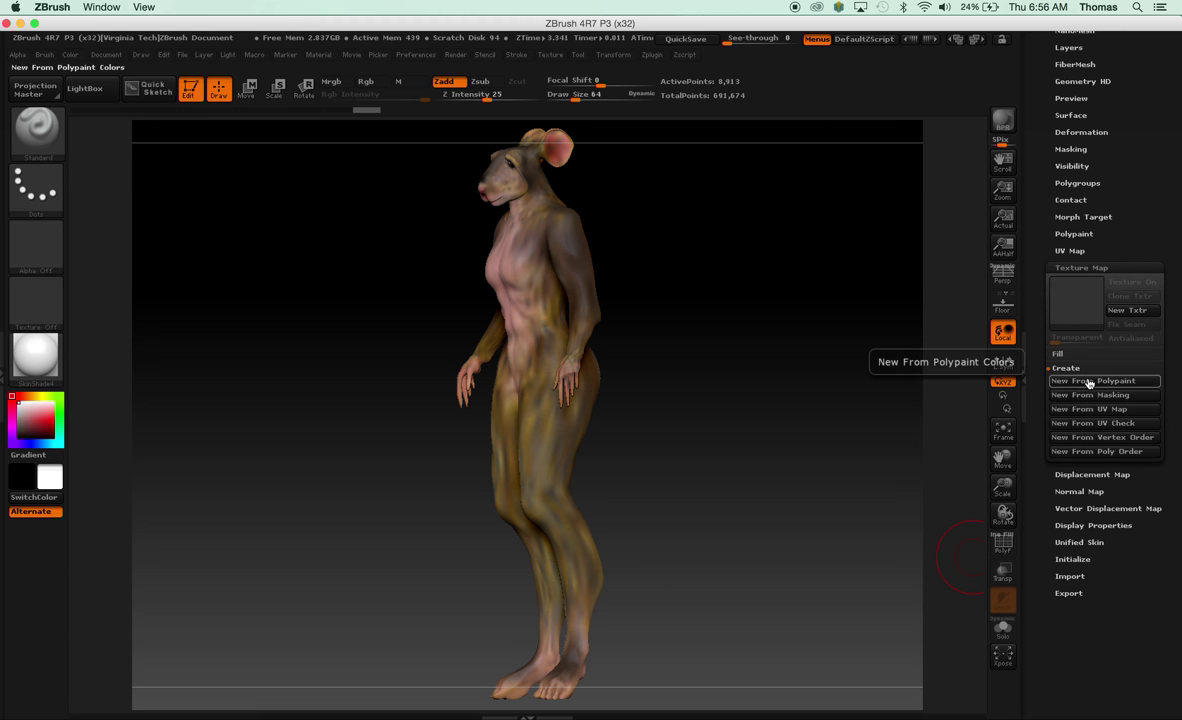
pyautogui.click(1089, 382)
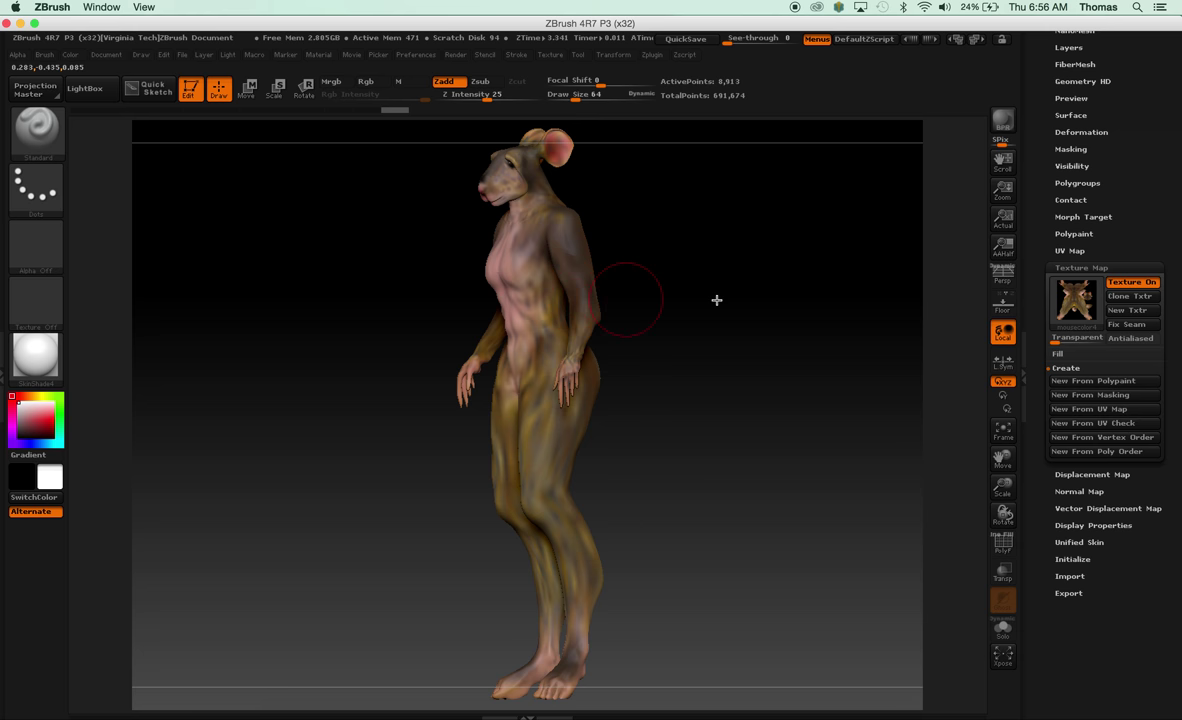
pyautogui.click(1137, 296)
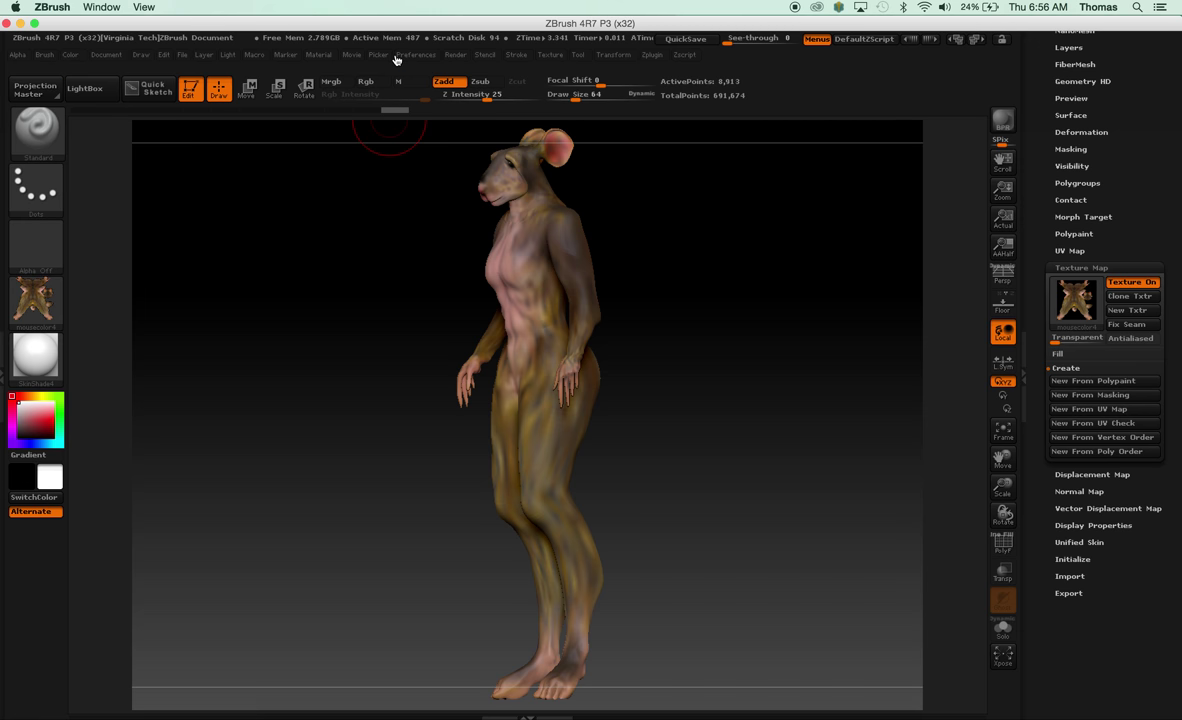
# Flip the mousecolor4 texture vertically and start exporting it as an image.
pyautogui.click(549, 56)
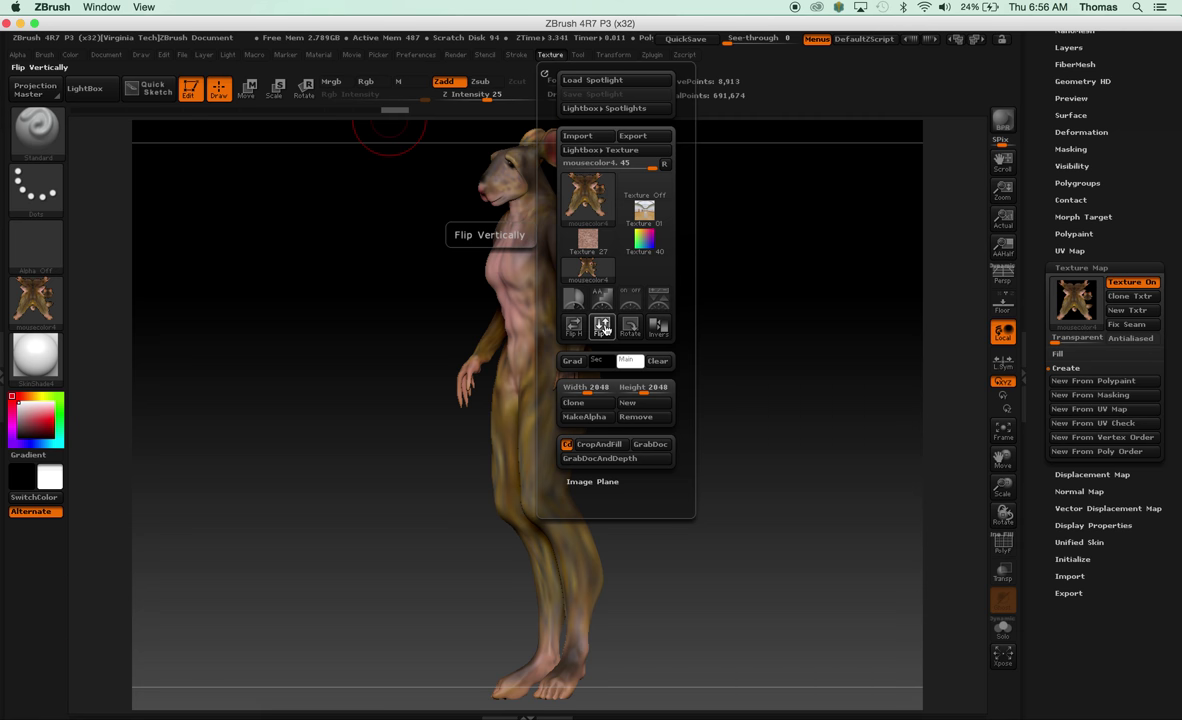
pyautogui.click(602, 327)
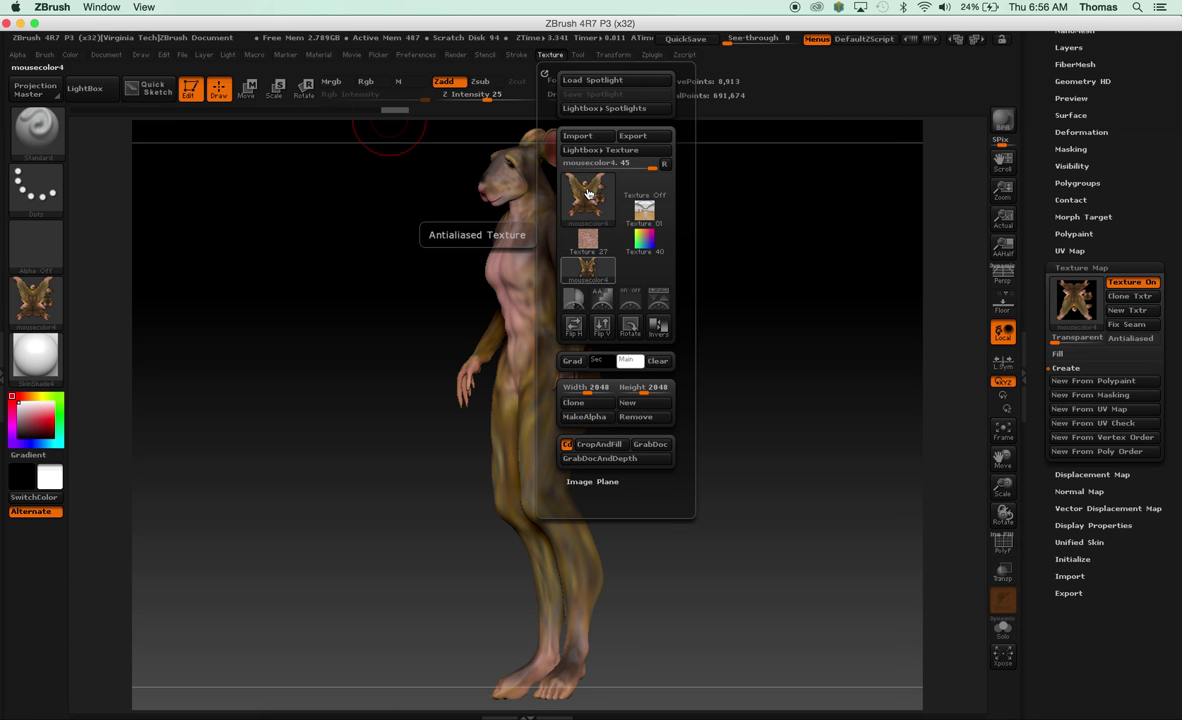
pyautogui.moveTo(588, 193)
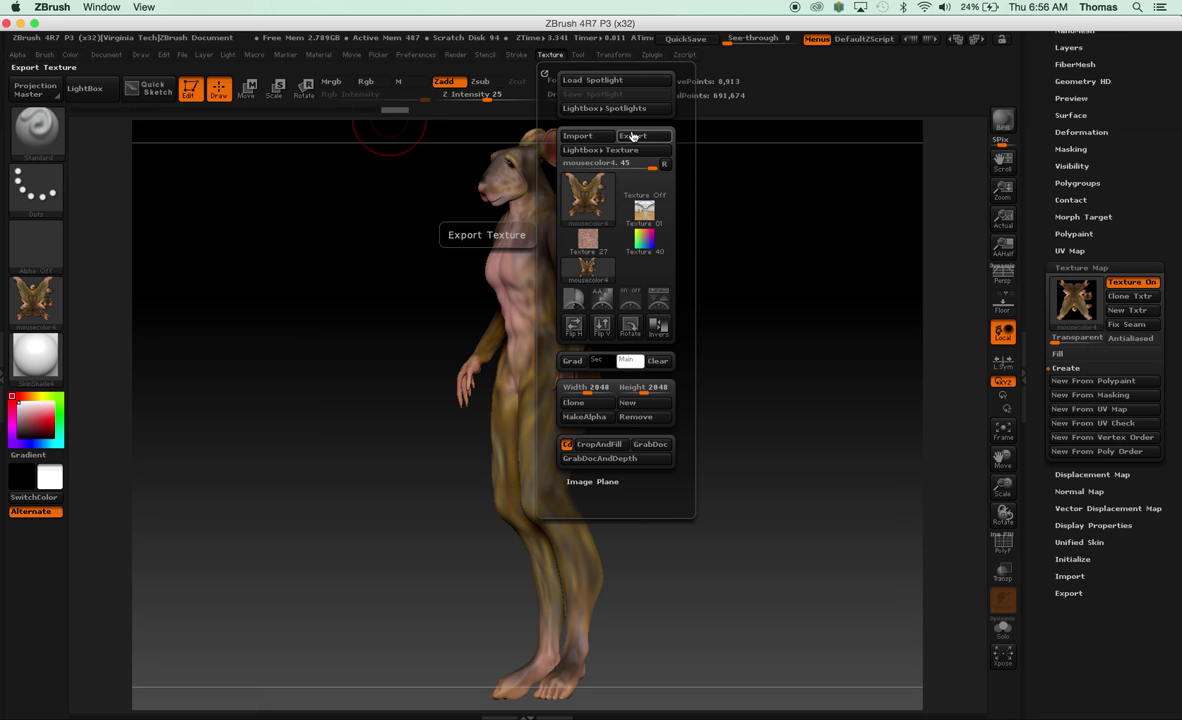
pyautogui.click(631, 136)
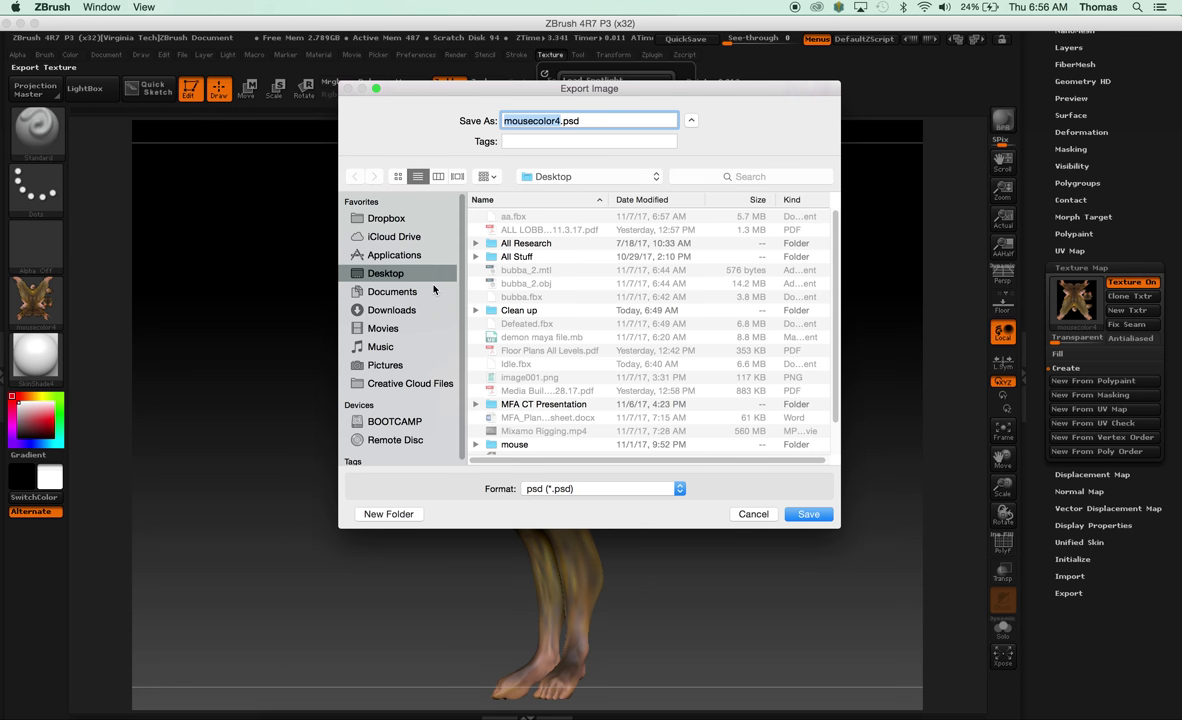
# Save the flipped texture to the Desktop as mouse.jpg in JPEG format, confirming the export.
pyautogui.write('mouse')
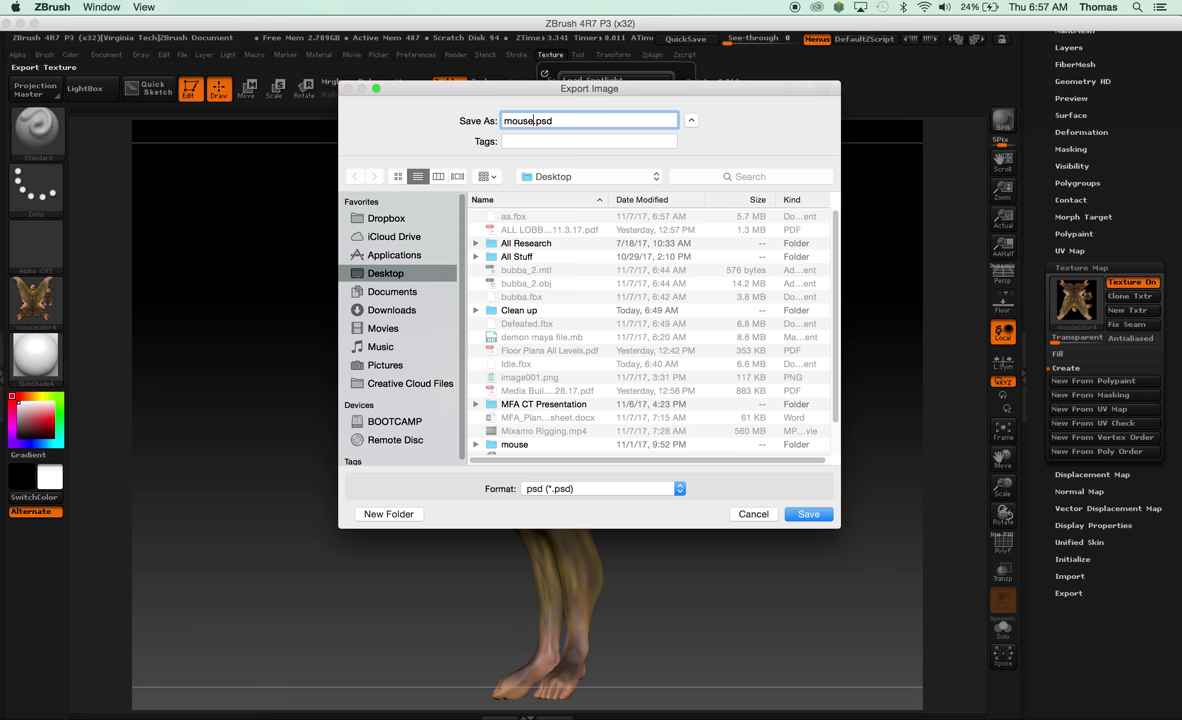
pyautogui.click(602, 489)
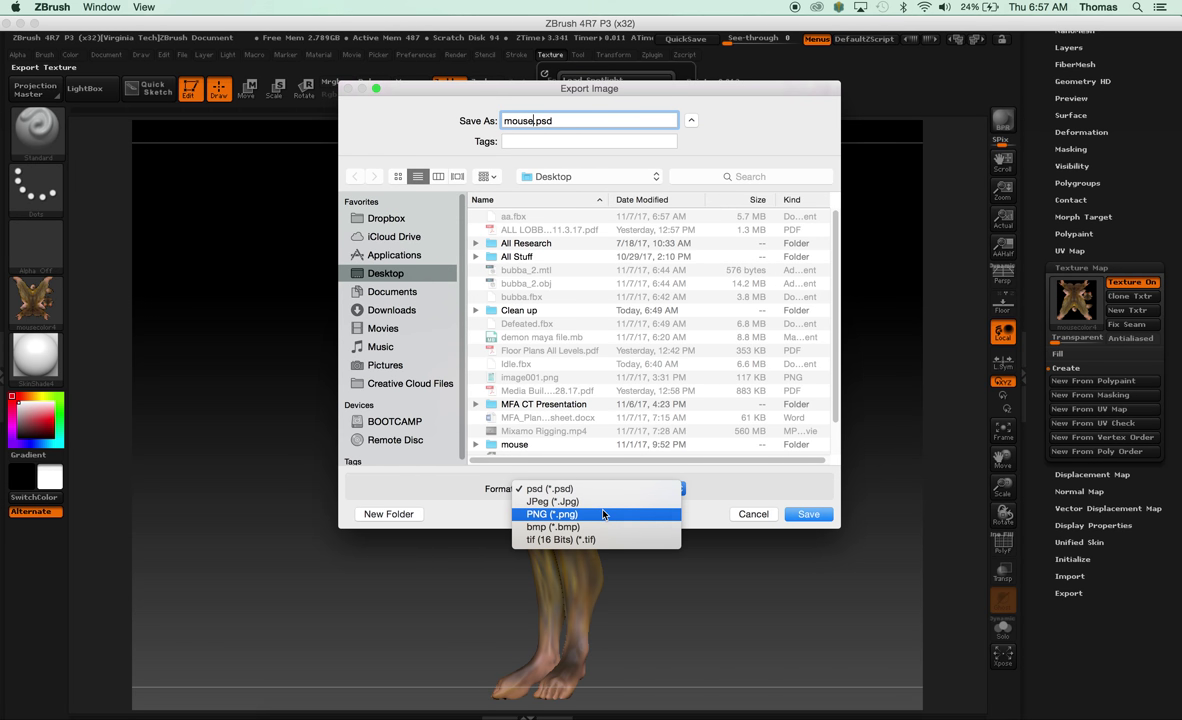
pyautogui.click(604, 502)
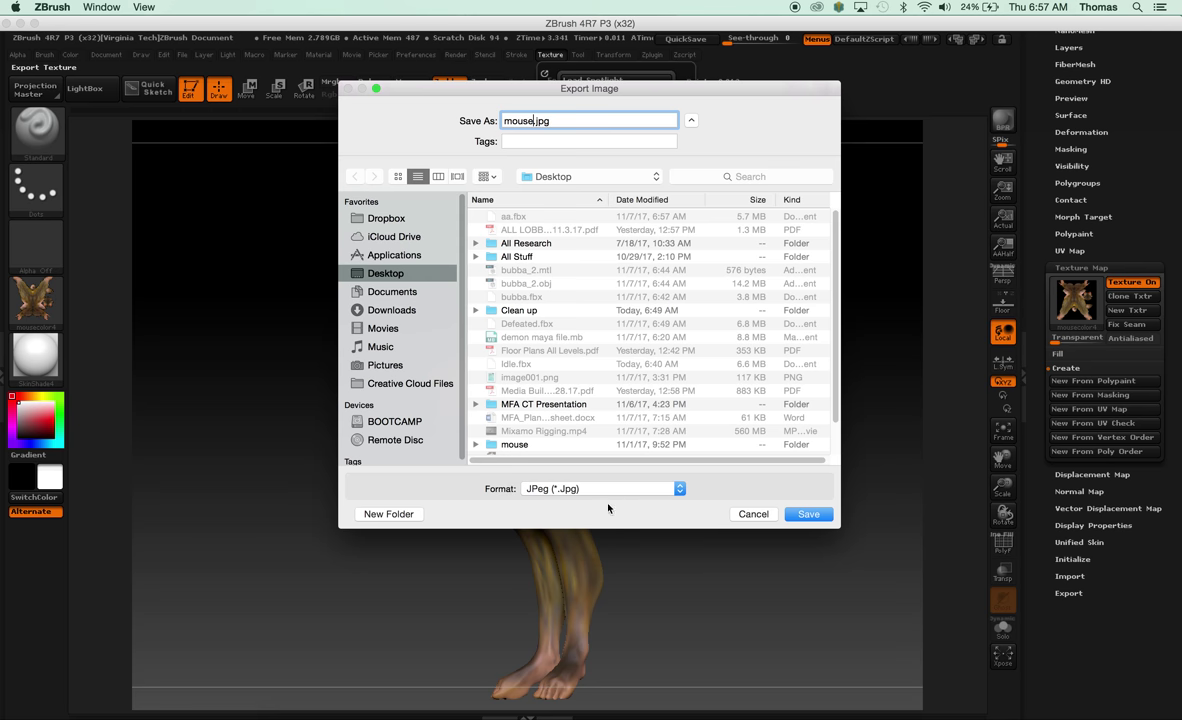
pyautogui.click(809, 515)
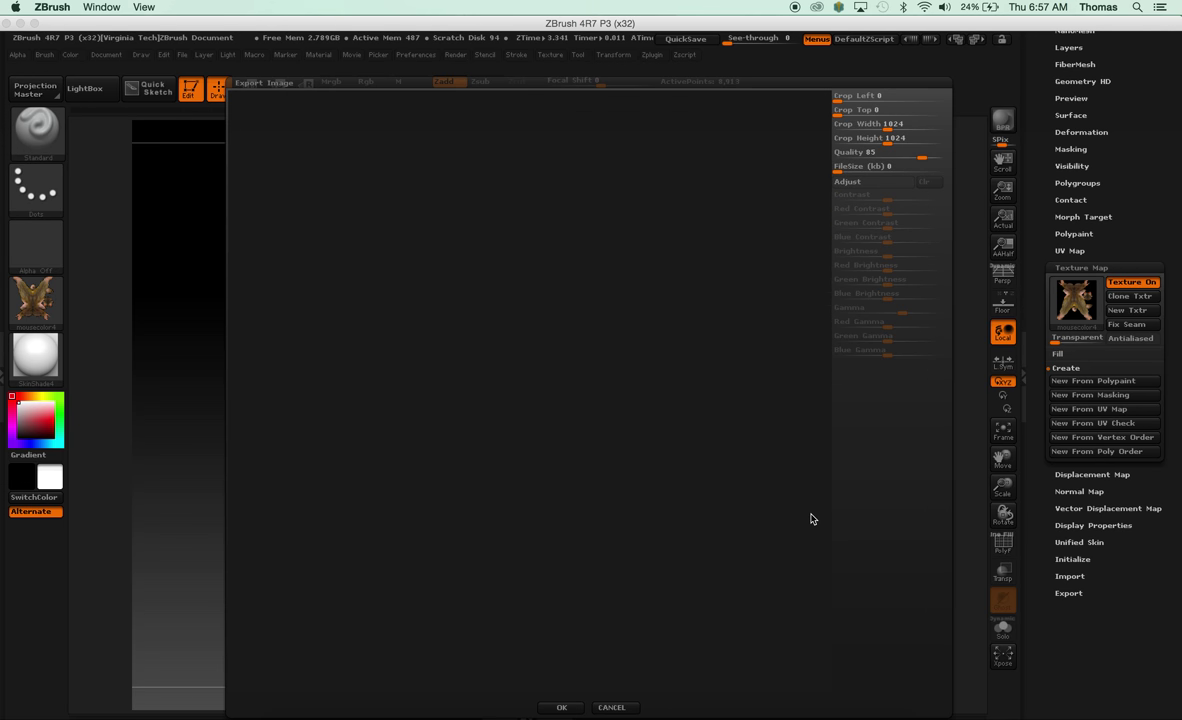
pyautogui.click(563, 708)
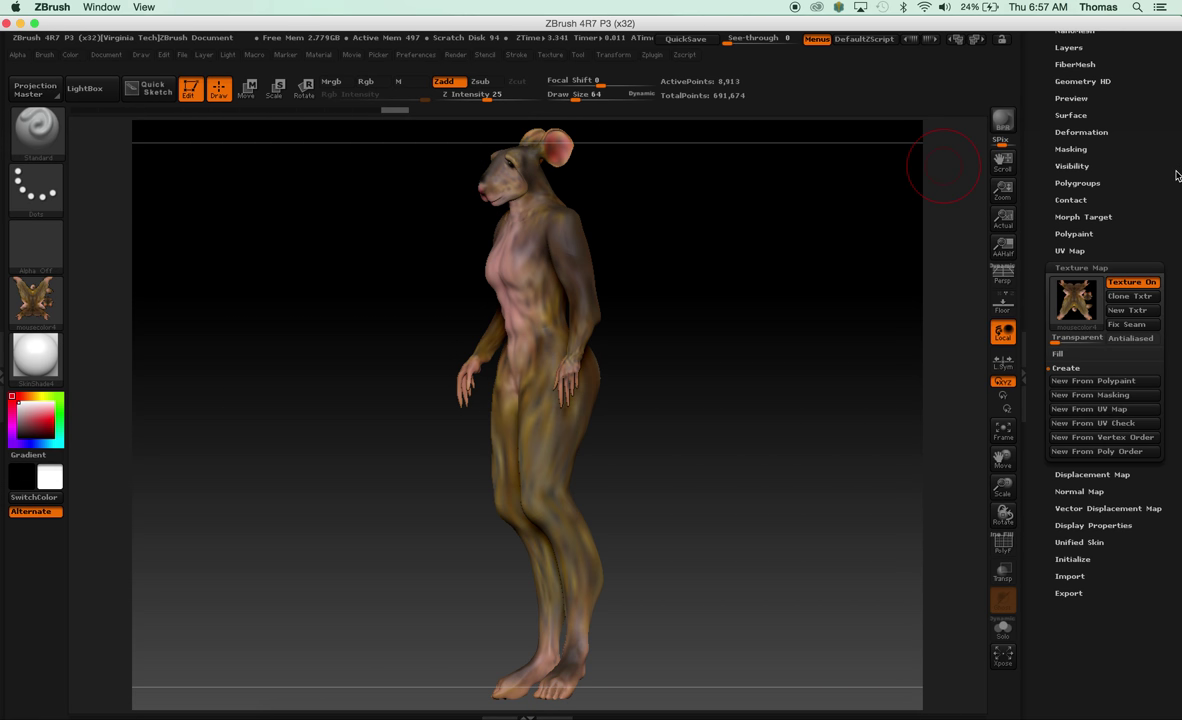
pyautogui.scroll(5, 1176, 176)
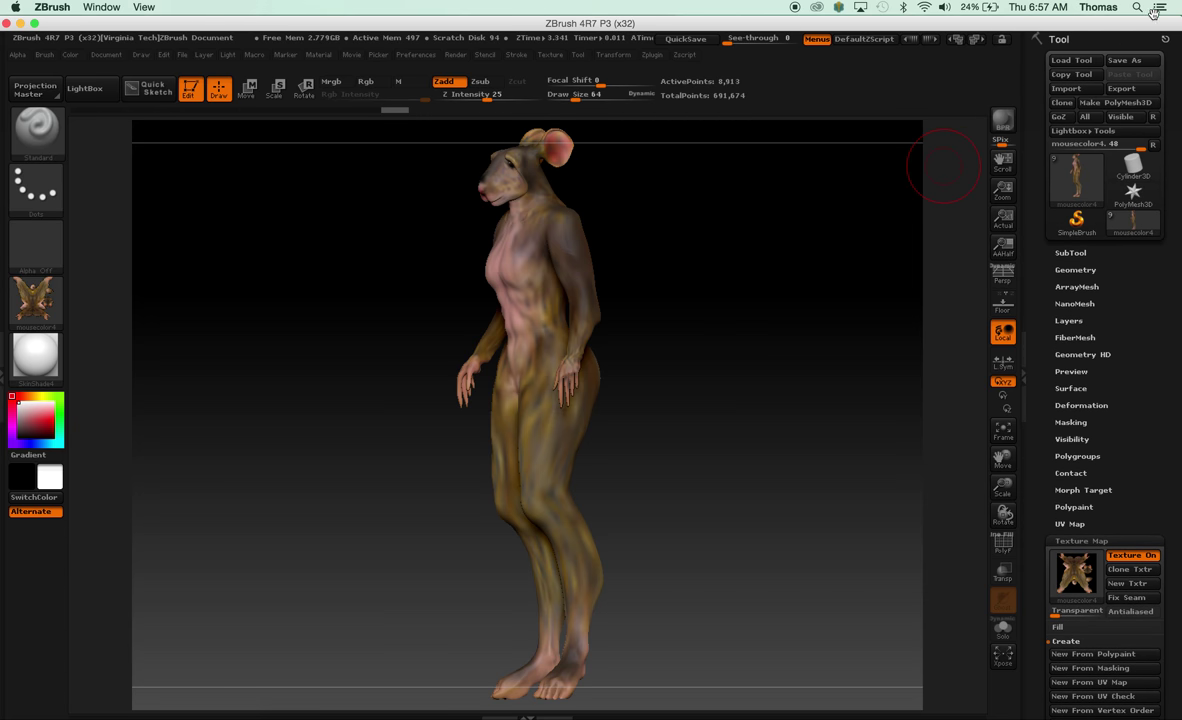
# Back out of the Tool Save As dialog without saving a ZTool file.
pyautogui.click(1125, 61)
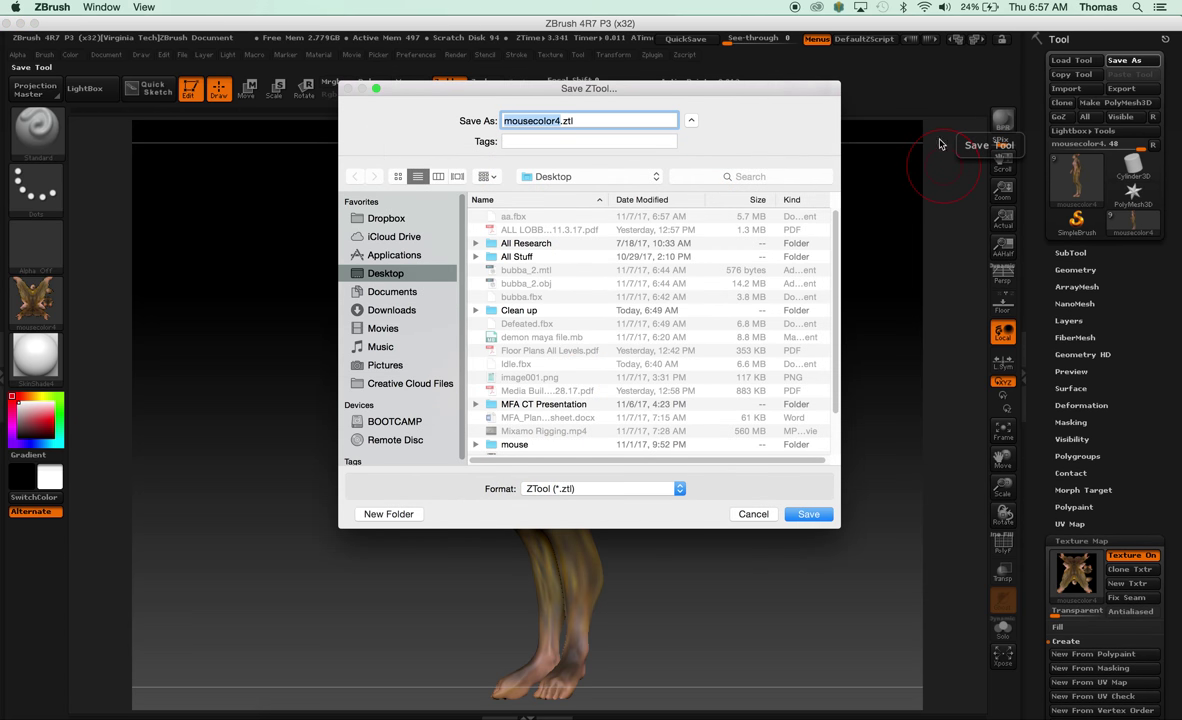
pyautogui.click(555, 489)
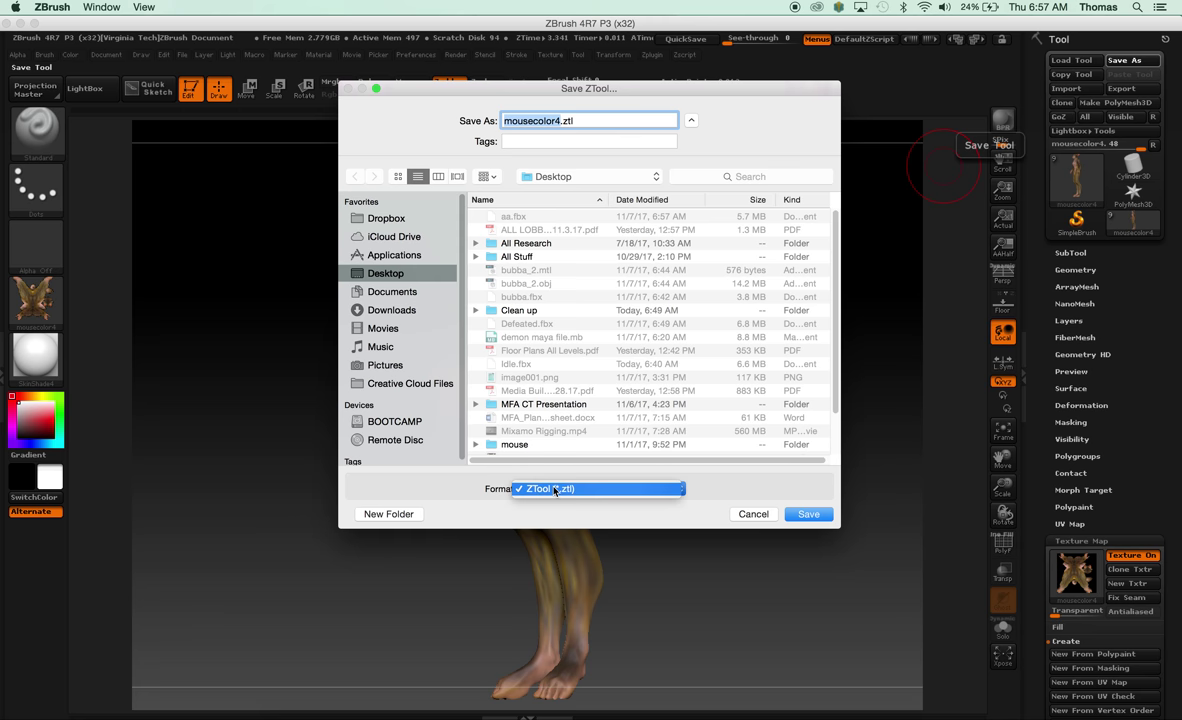
pyautogui.click(555, 489)
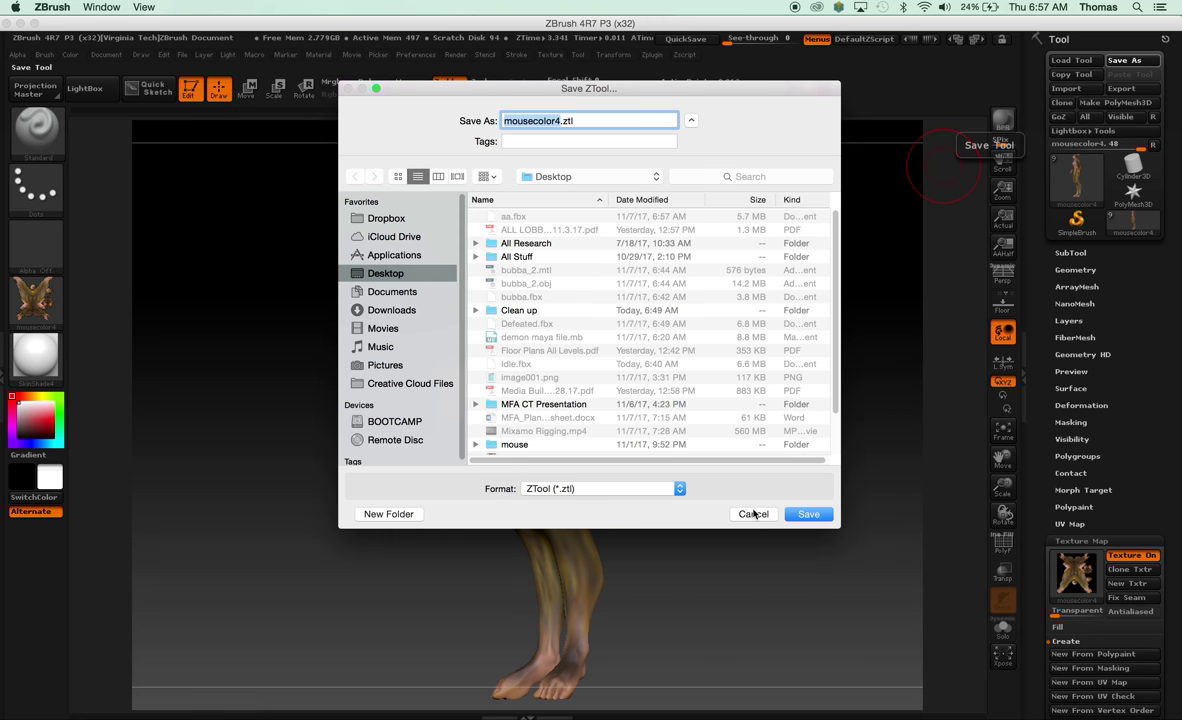
pyautogui.click(754, 514)
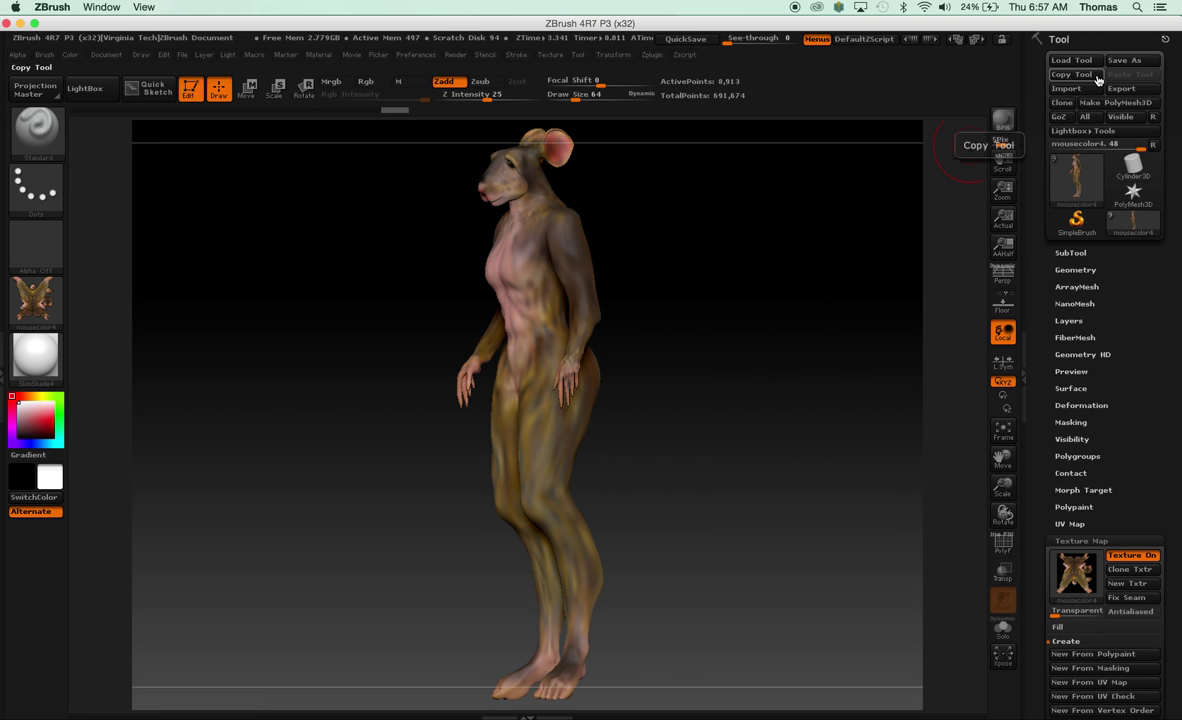
# Export the mouse mesh to the Desktop as mousecolor4.ma in Maya format.
pyautogui.click(1123, 91)
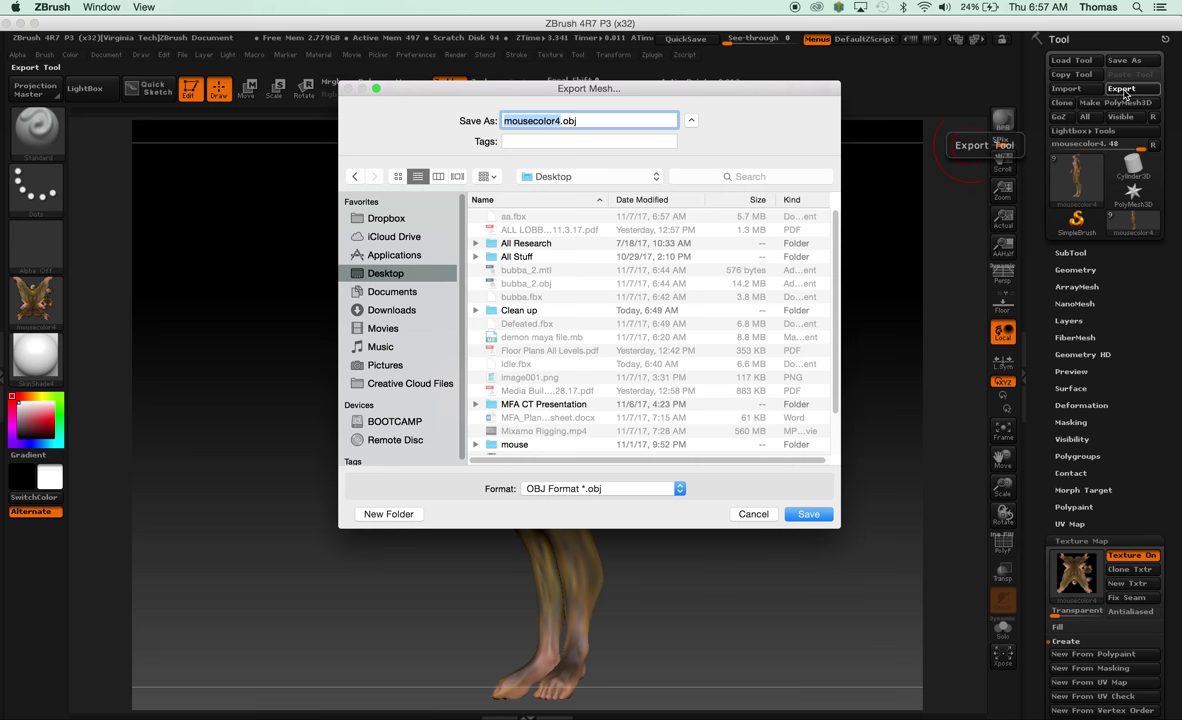
pyautogui.click(635, 492)
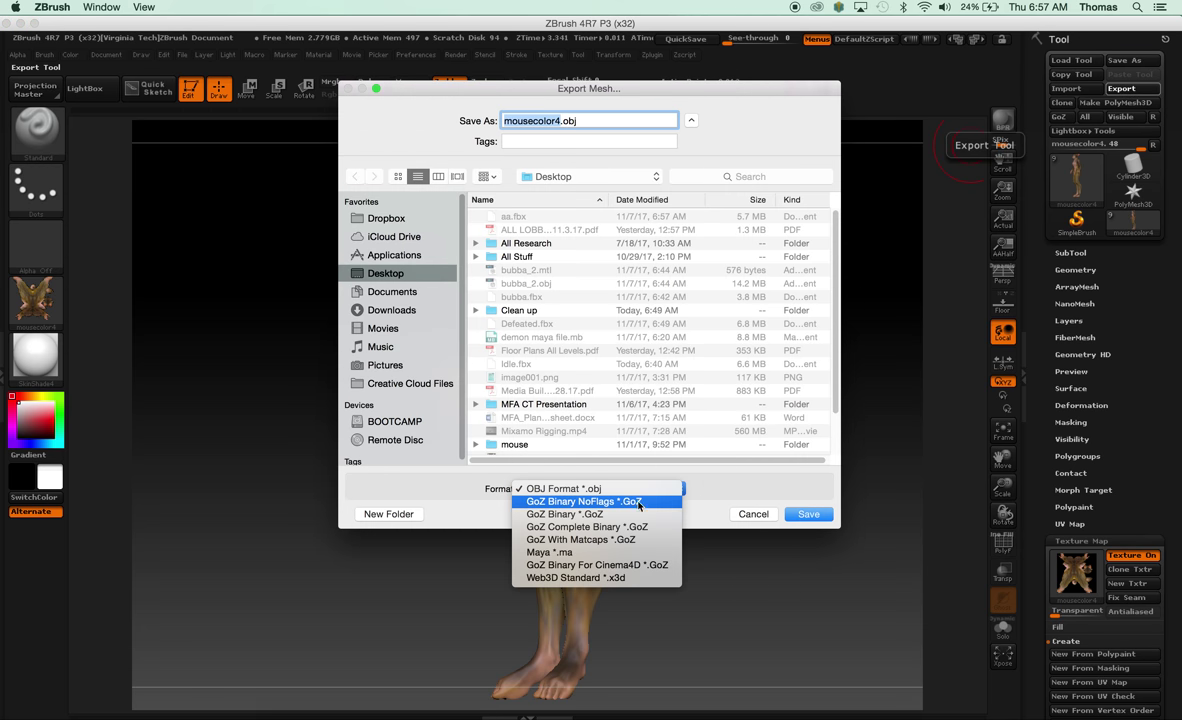
pyautogui.click(658, 552)
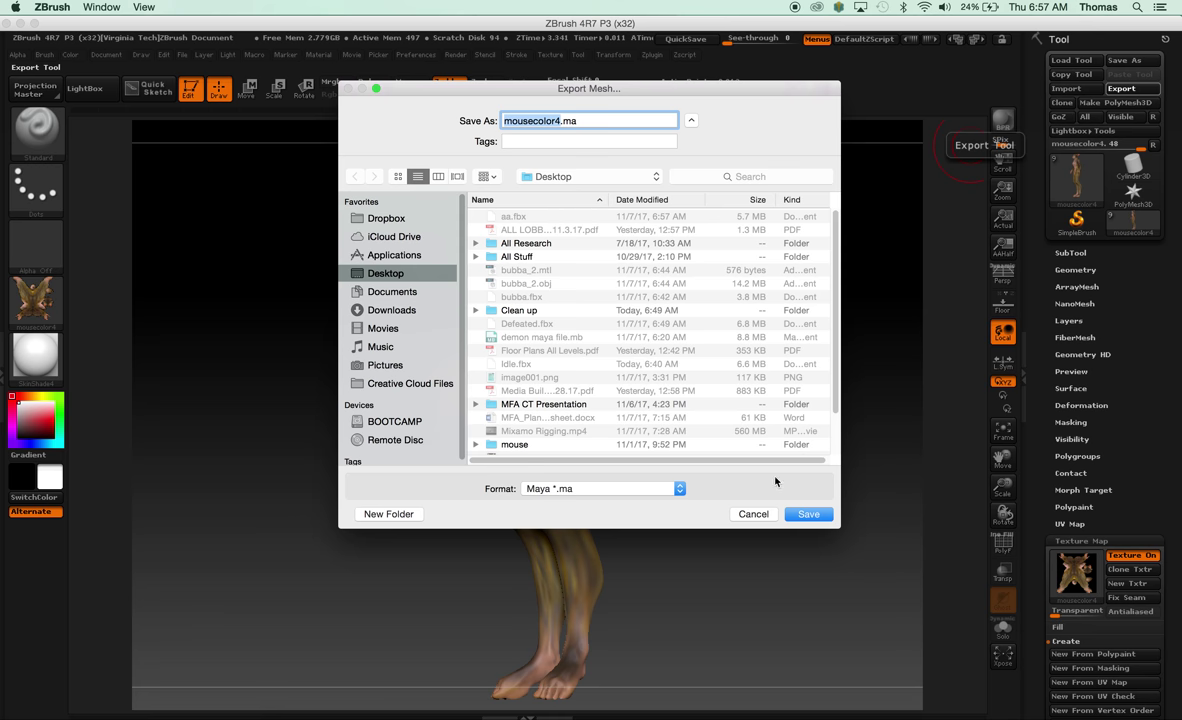
pyautogui.click(808, 514)
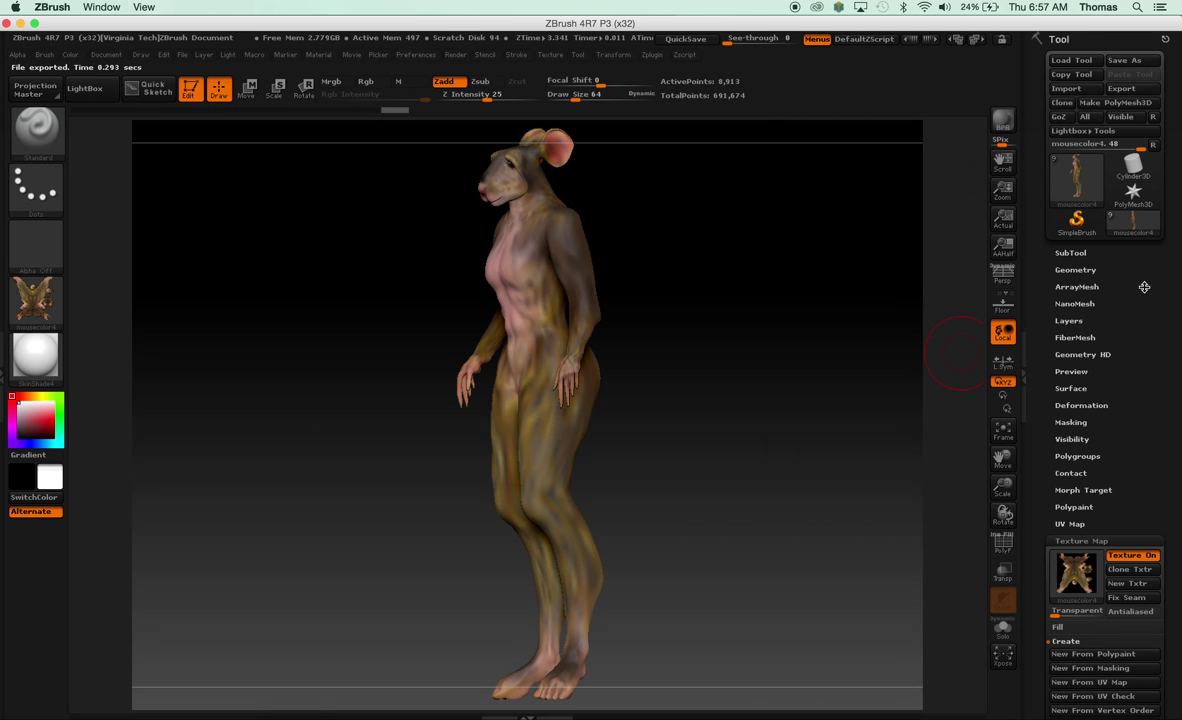
# Switch to Preview and close both the pants.jpg and pants_NM.jpg image windows.
pyautogui.press('super+Tab')
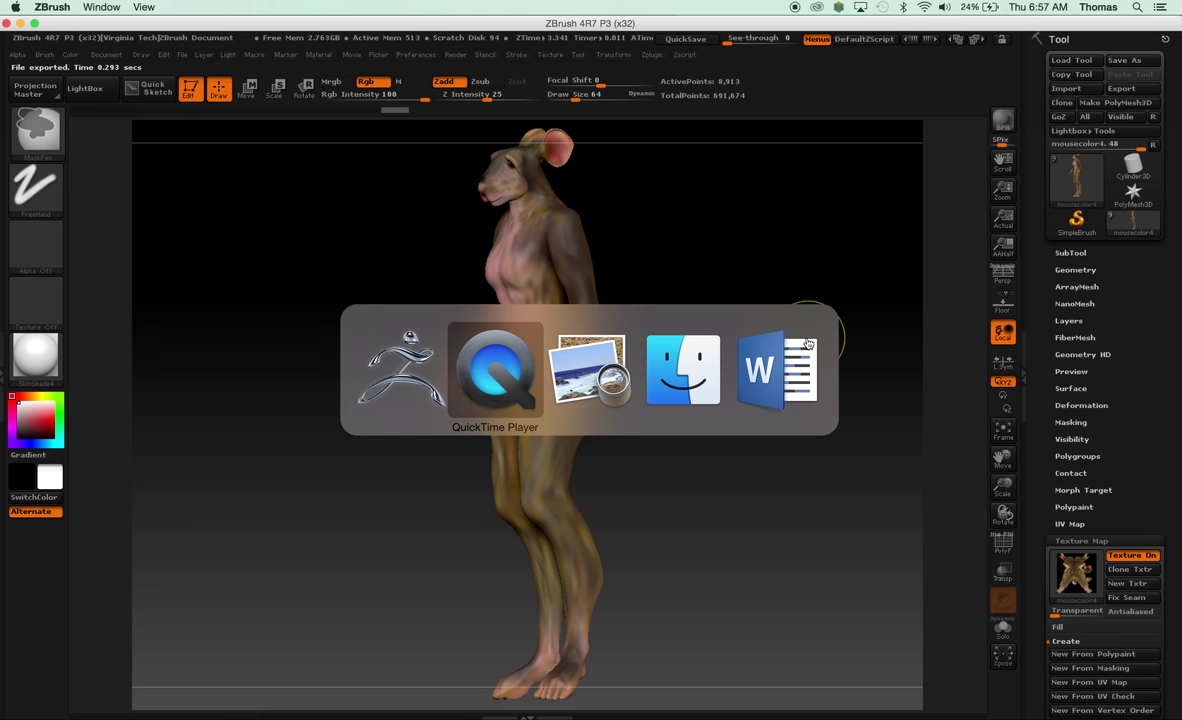
pyautogui.press('super+Tab')
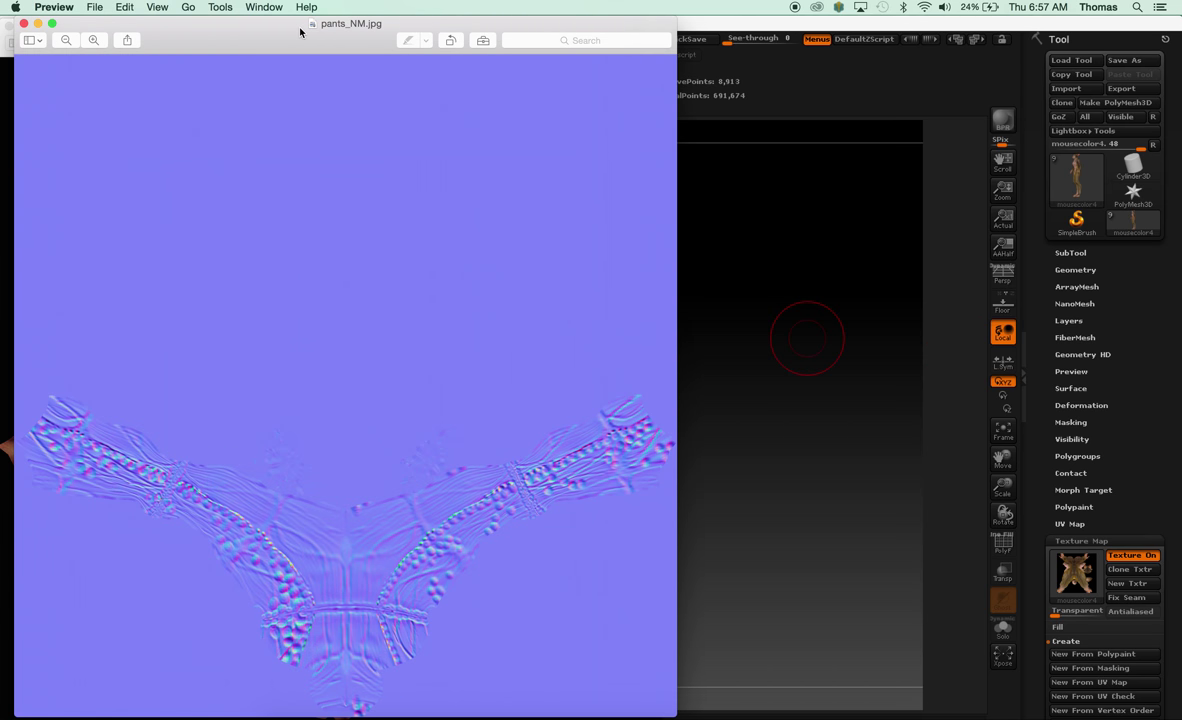
pyautogui.moveTo(300, 31); pyautogui.dragTo(773, 31)
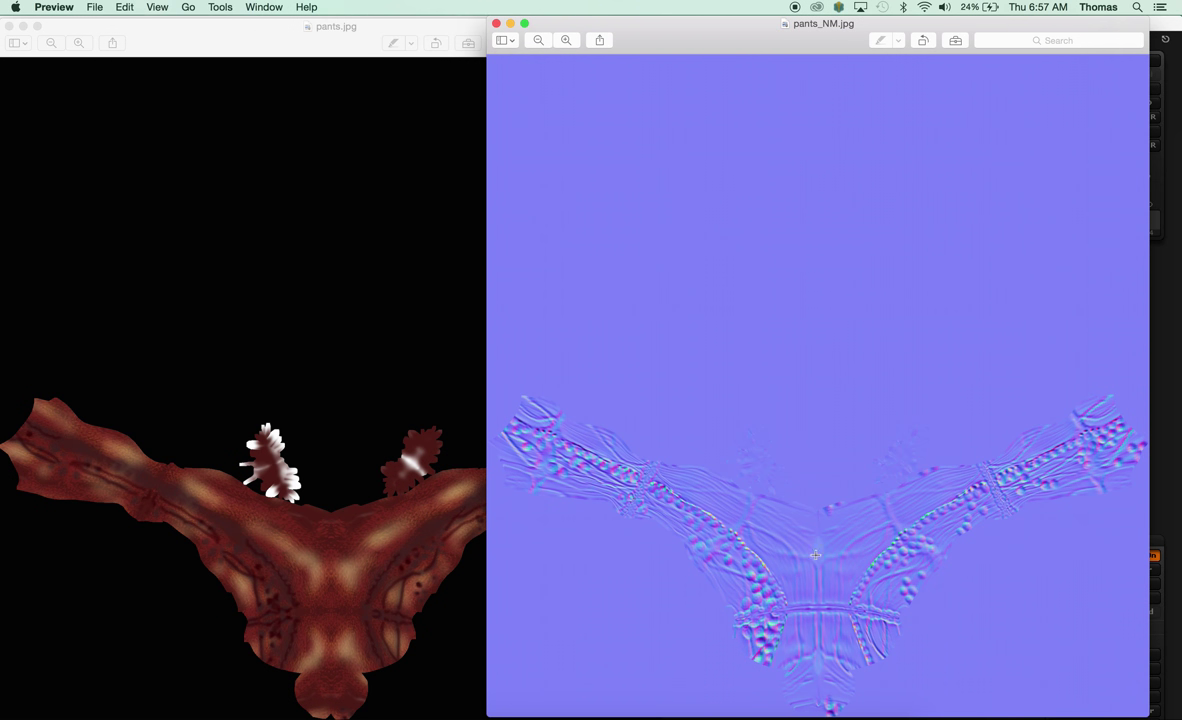
pyautogui.click(273, 364)
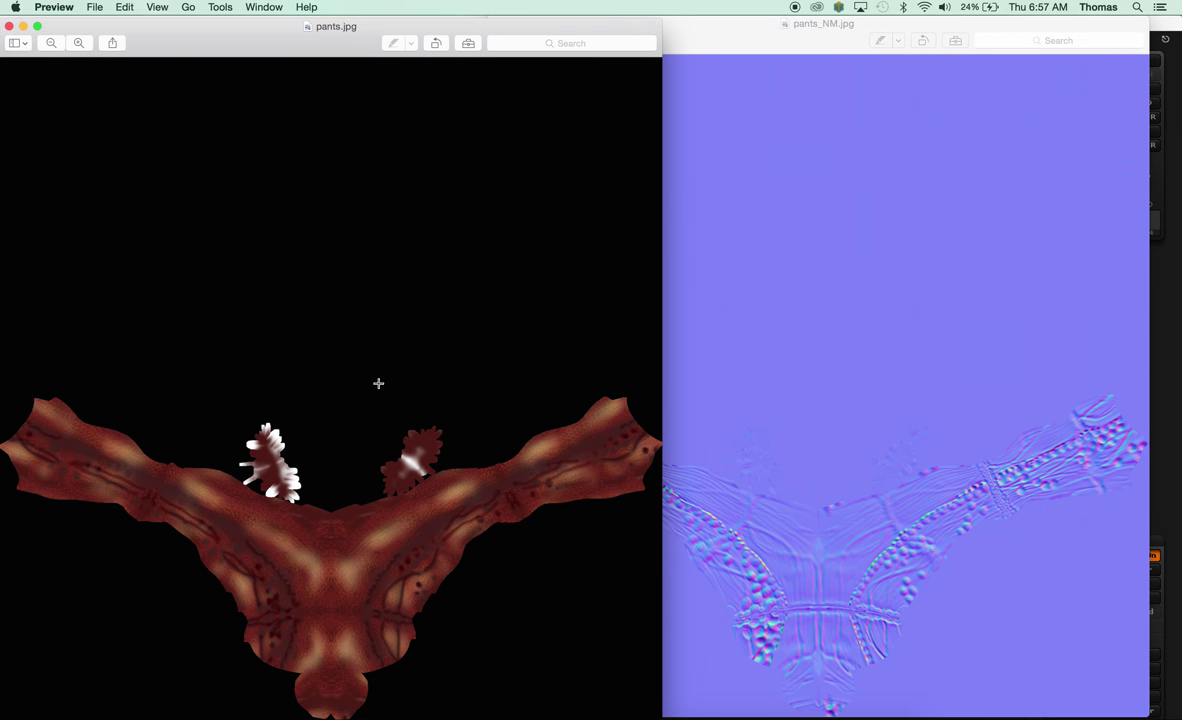
pyautogui.click(9, 26)
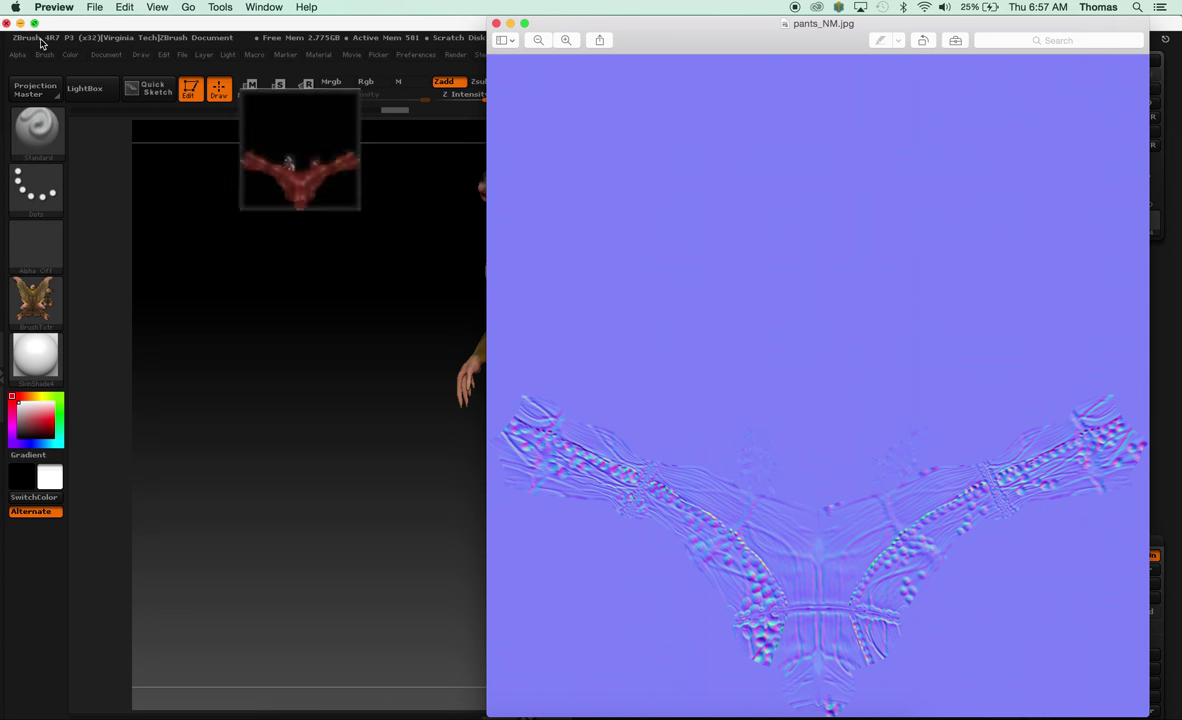
pyautogui.click(496, 24)
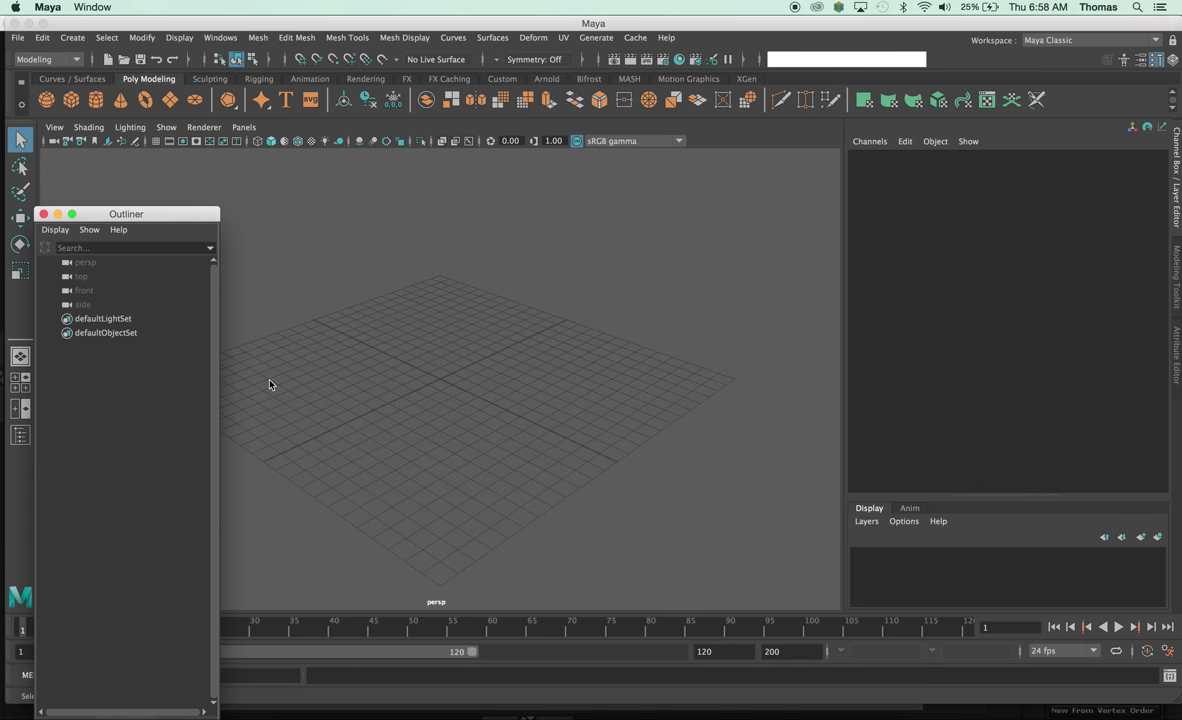
# Move the Outliner window down to the lower left of the Maya screen.
pyautogui.moveTo(165, 219); pyautogui.dragTo(125, 475)
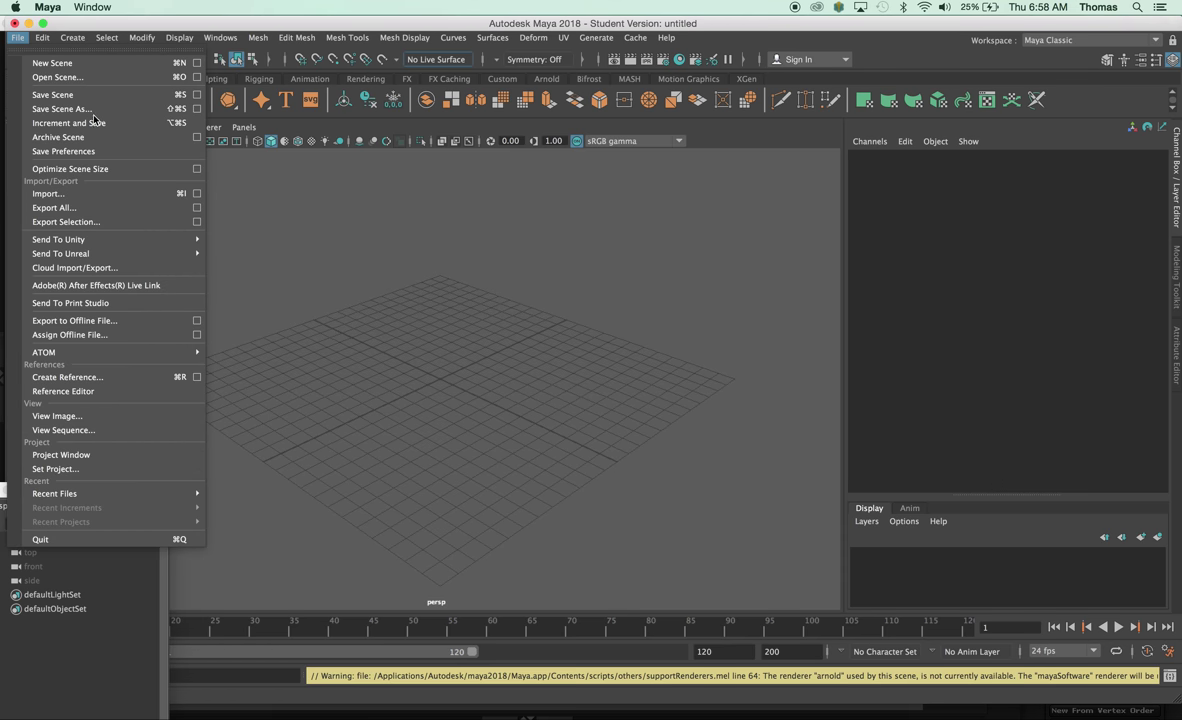
# Import mousecolor4.ma from the Desktop into the empty scene.
pyautogui.click(88, 194)
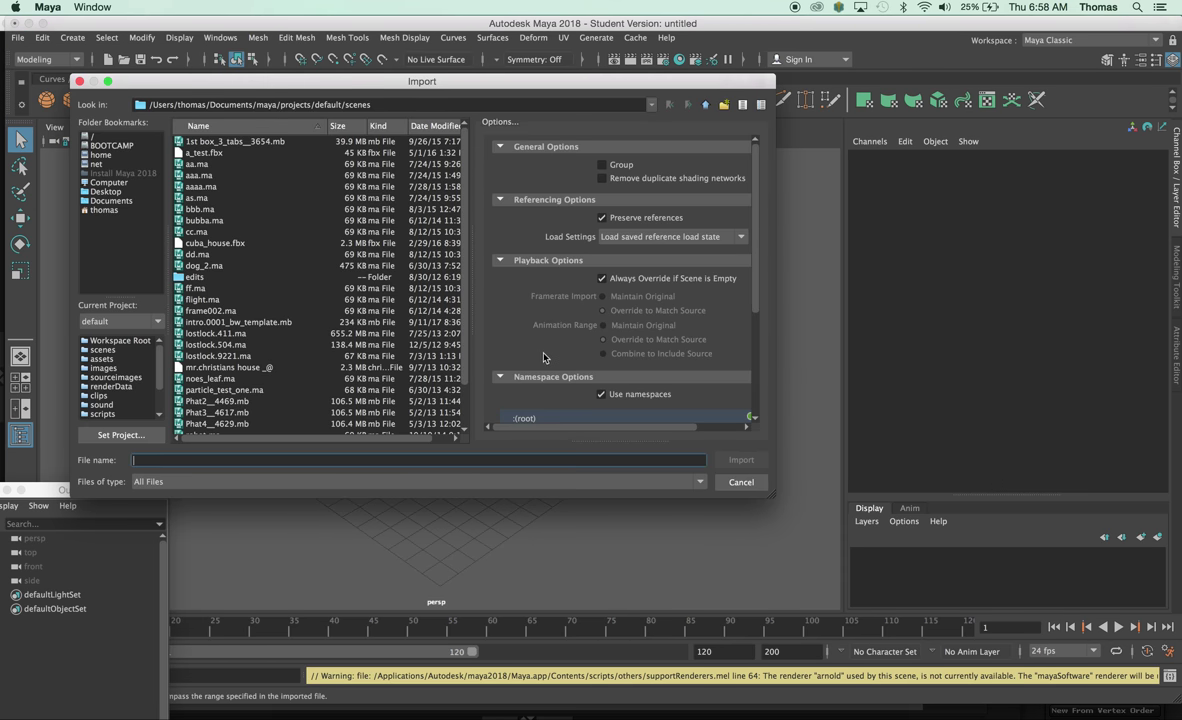
pyautogui.click(103, 190)
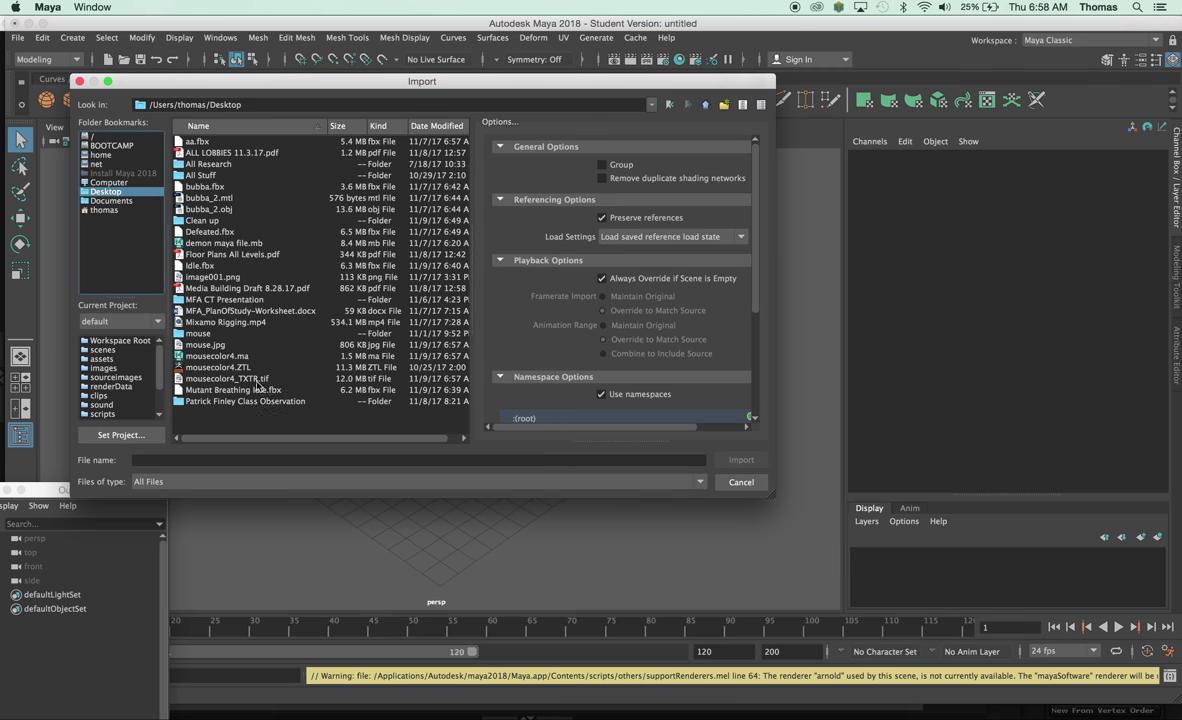
pyautogui.click(226, 356)
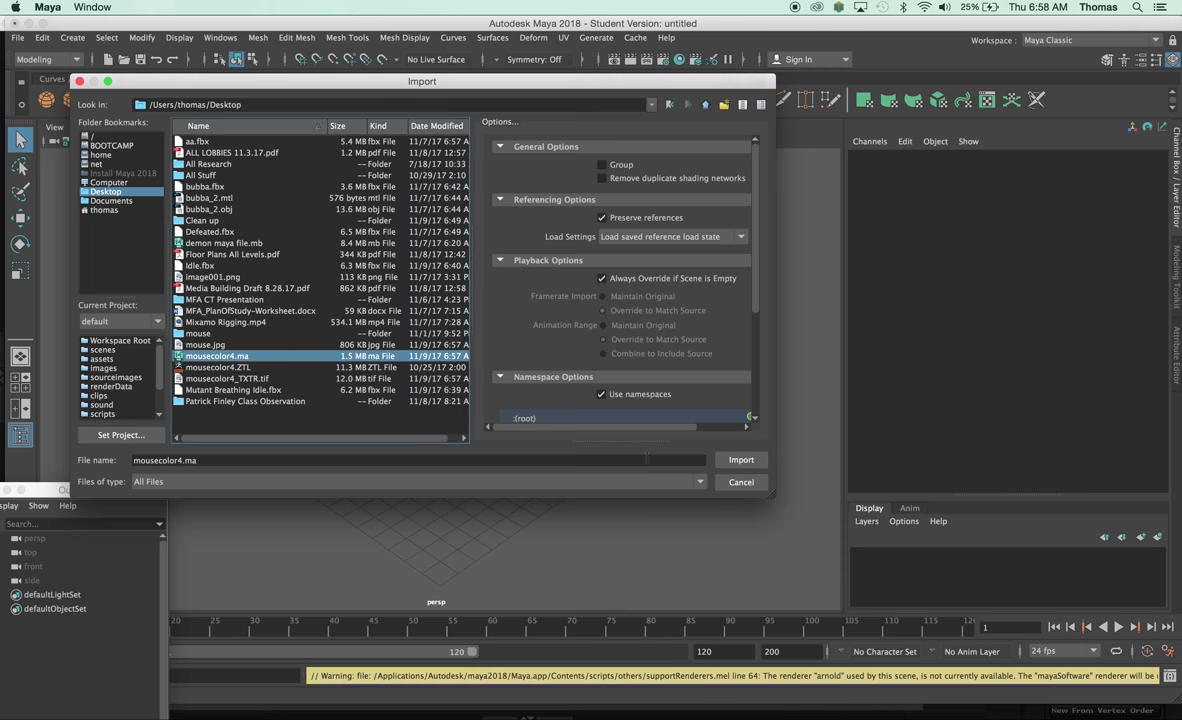
pyautogui.click(721, 462)
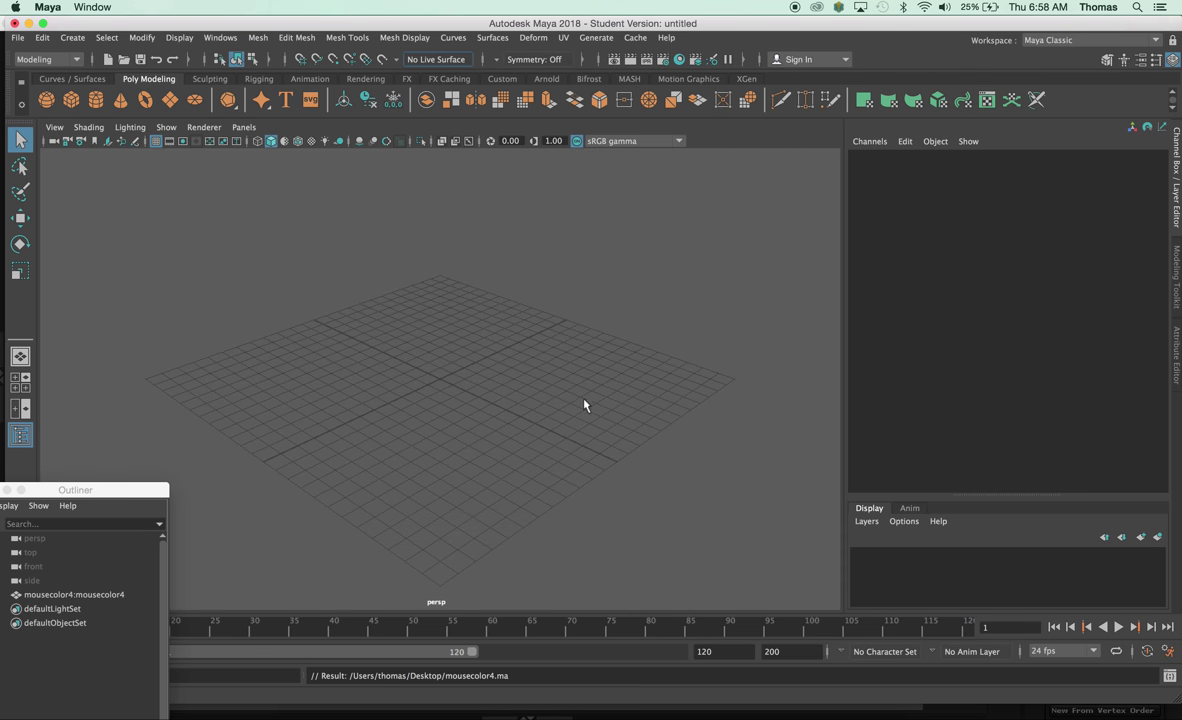
# Frame the imported mouse character so it fills the viewport.
pyautogui.click(440, 381)
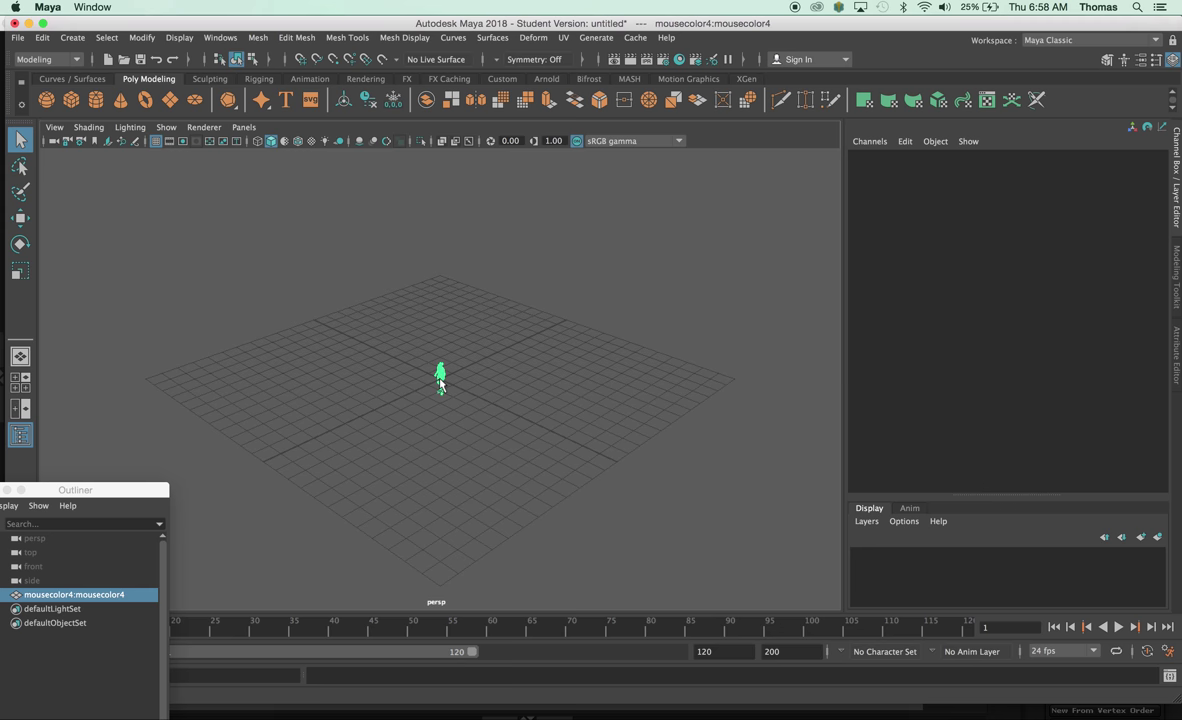
pyautogui.press('f')
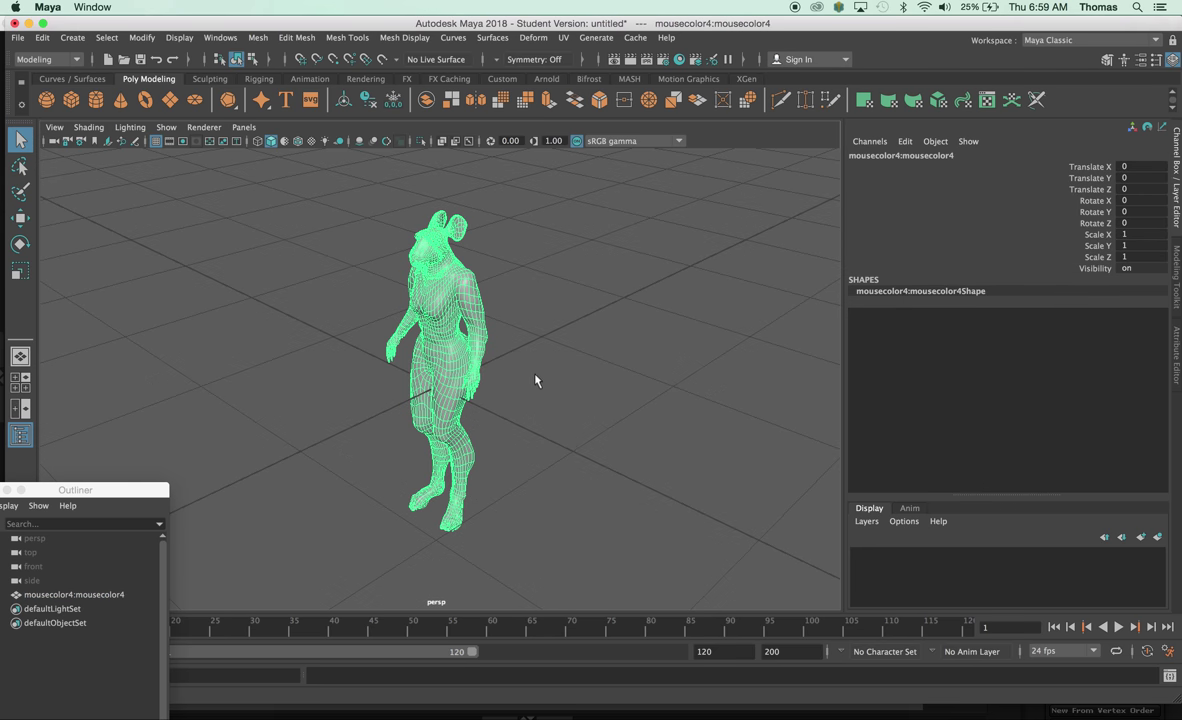
pyautogui.click(537, 388)
pyautogui.keyDown('alt'); pyautogui.moveTo(537, 388); pyautogui.dragTo(593, 384); pyautogui.keyUp('alt')
pyautogui.scroll(5, 565, 352)
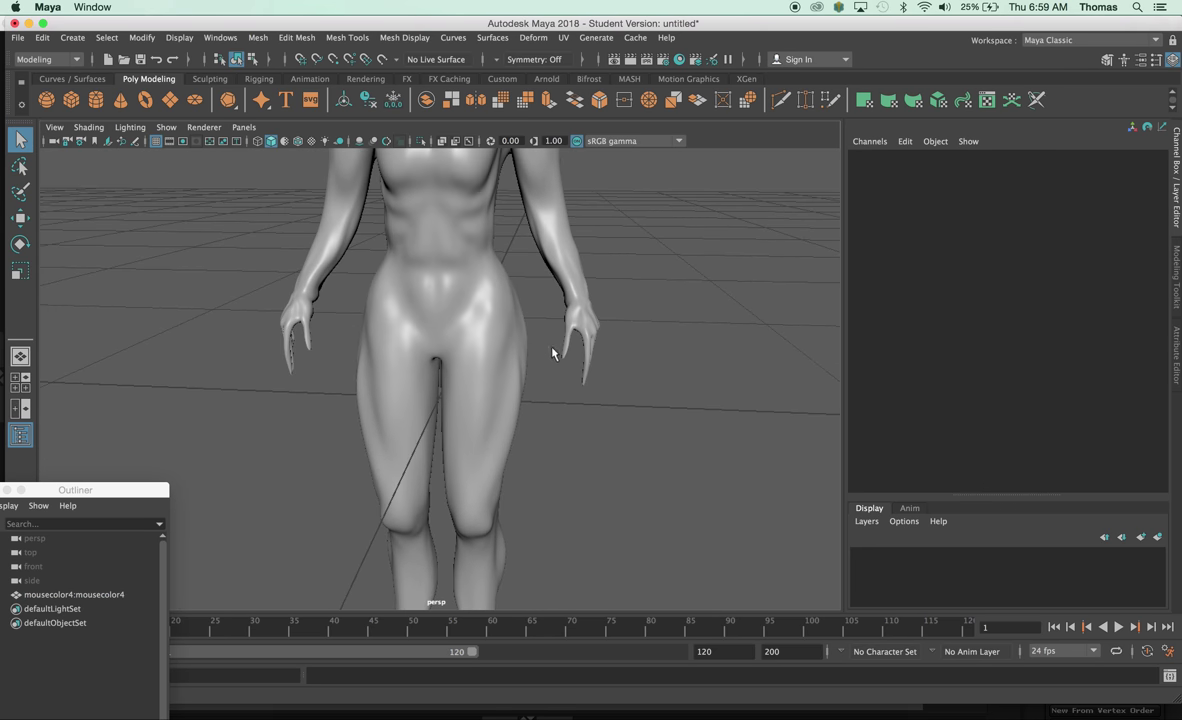
# Switch off the mouse's smooth mesh preview so it shows faceted polygons, and view its front.
pyautogui.click(508, 344)
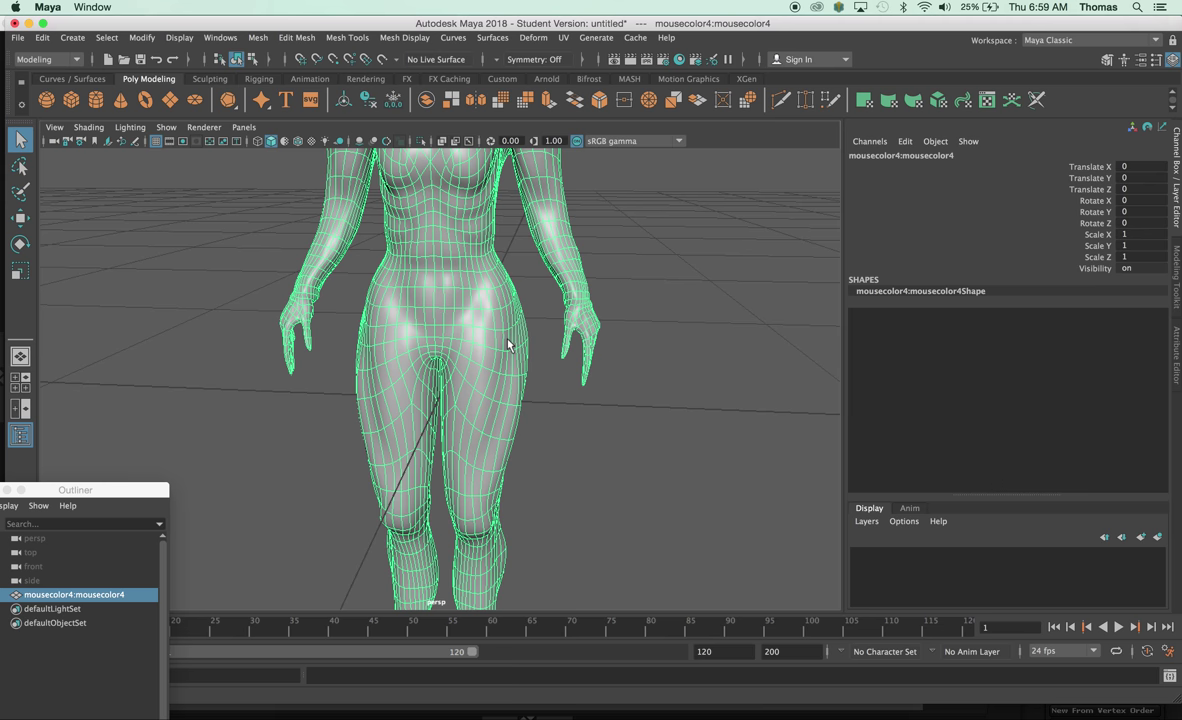
pyautogui.press('3')
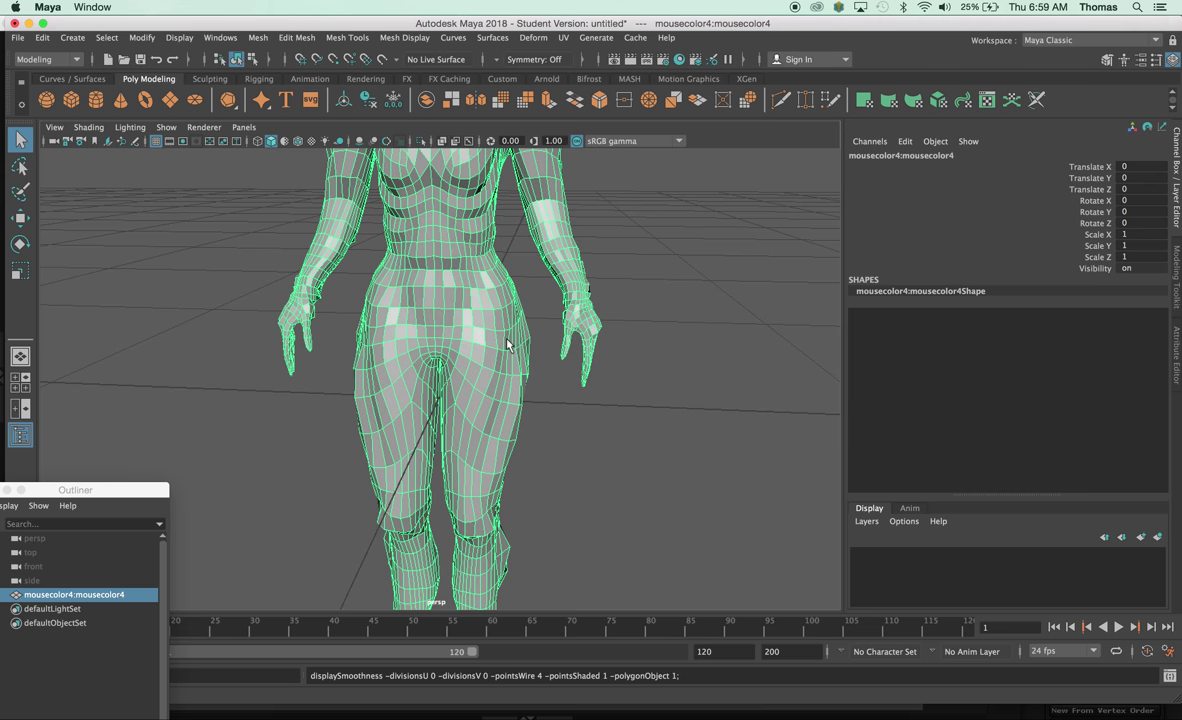
pyautogui.click(591, 443)
pyautogui.keyDown('alt'); pyautogui.moveTo(612, 483); pyautogui.dragTo(535, 454); pyautogui.keyUp('alt')
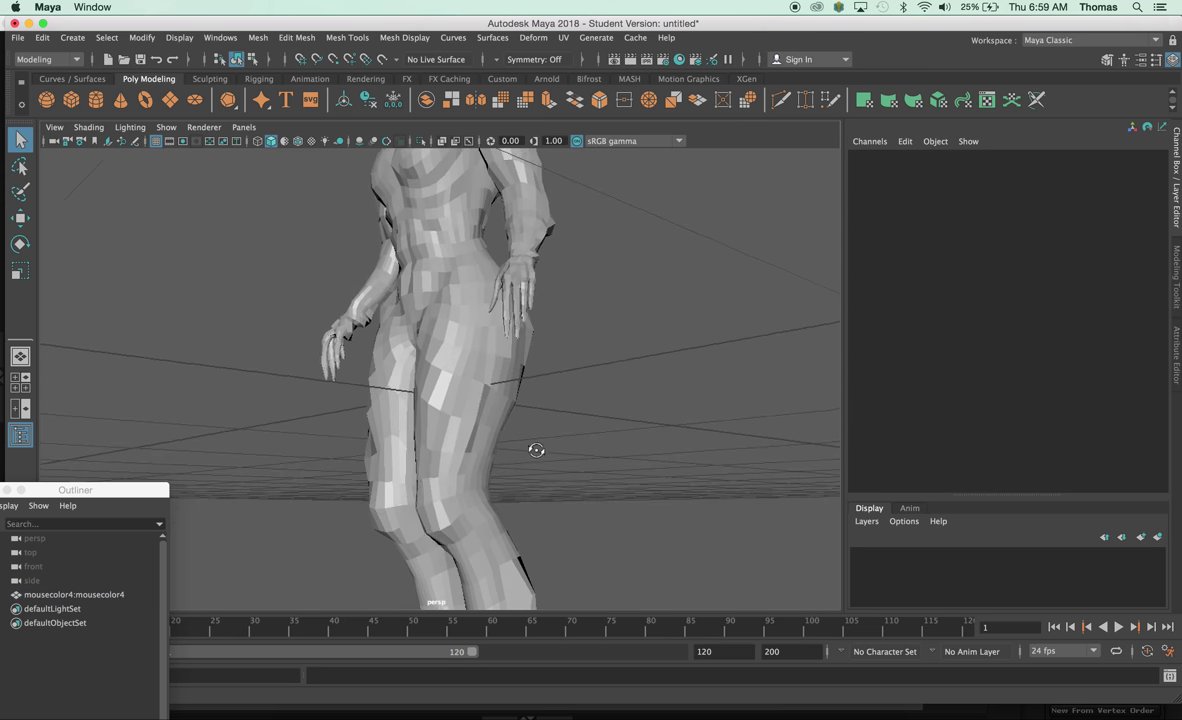
pyautogui.keyDown('alt'); pyautogui.moveTo(491, 406); pyautogui.dragTo(432, 348, button='right'); pyautogui.keyUp('alt')
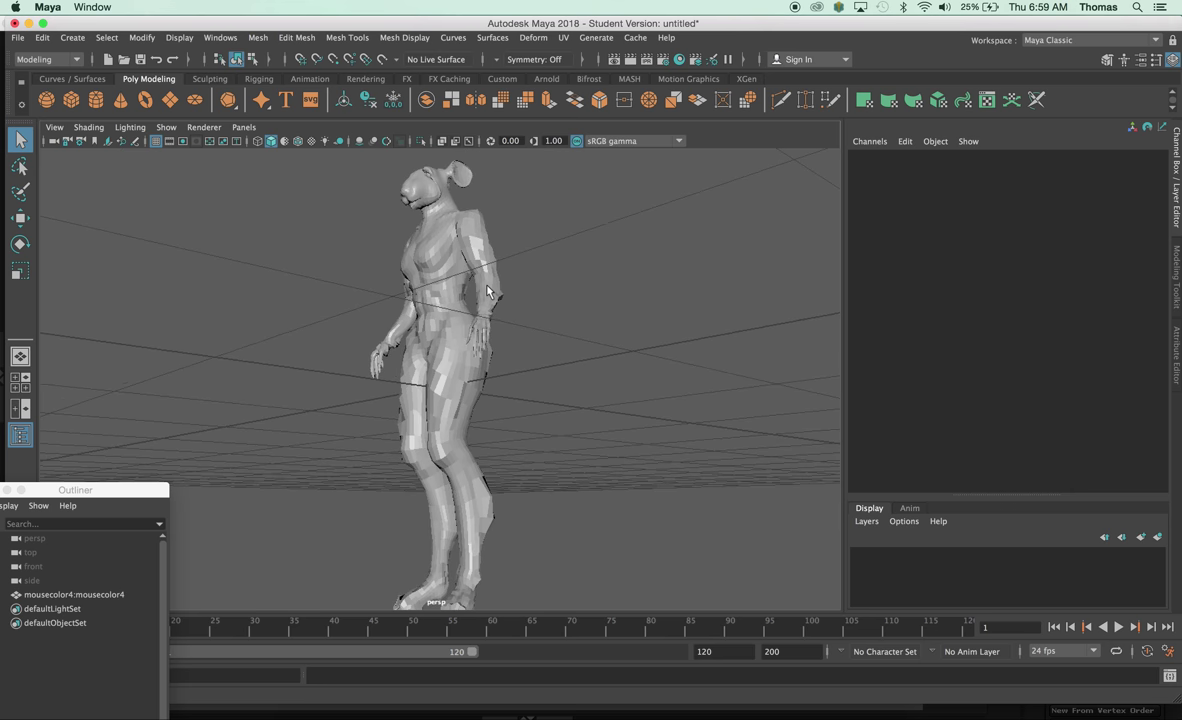
pyautogui.keyDown('alt'); pyautogui.moveTo(452, 250); pyautogui.dragTo(540, 330); pyautogui.keyUp('alt')
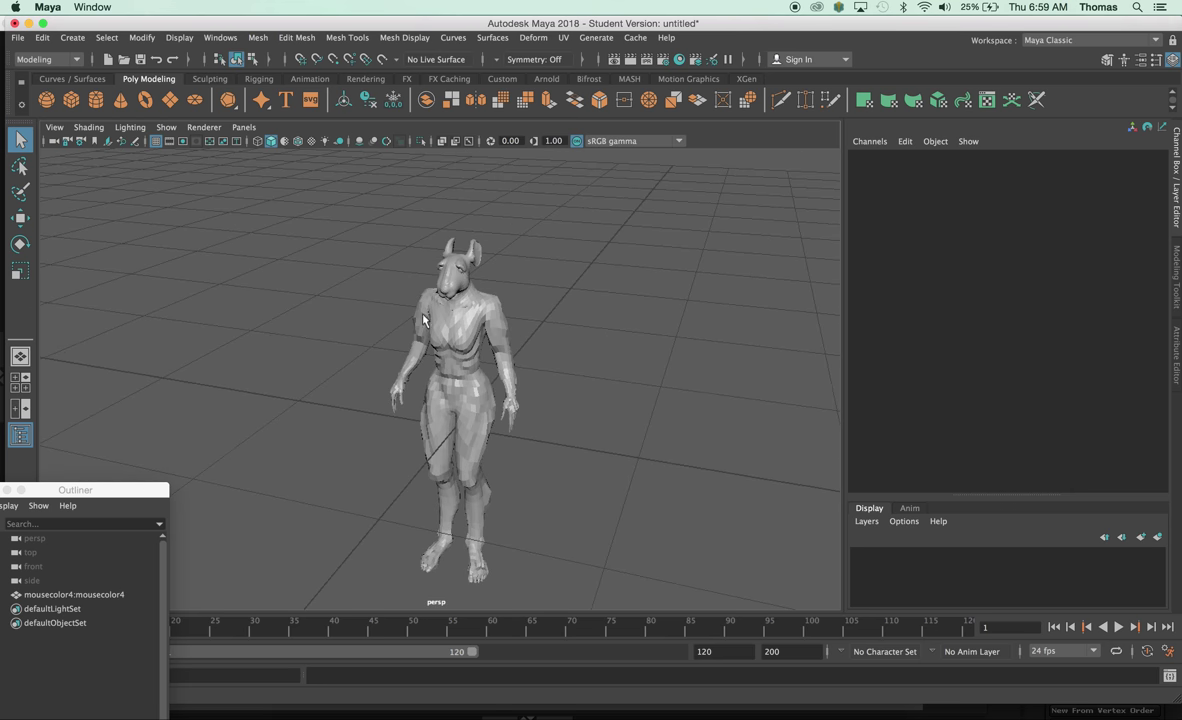
pyautogui.keyDown('alt'); pyautogui.moveTo(540, 330); pyautogui.dragTo(723, 330, button='right'); pyautogui.keyUp('alt')
# Select the mouse mesh and show mousecolor4:mousecolor4Shape in the Attribute Editor.
pyautogui.click(561, 284)
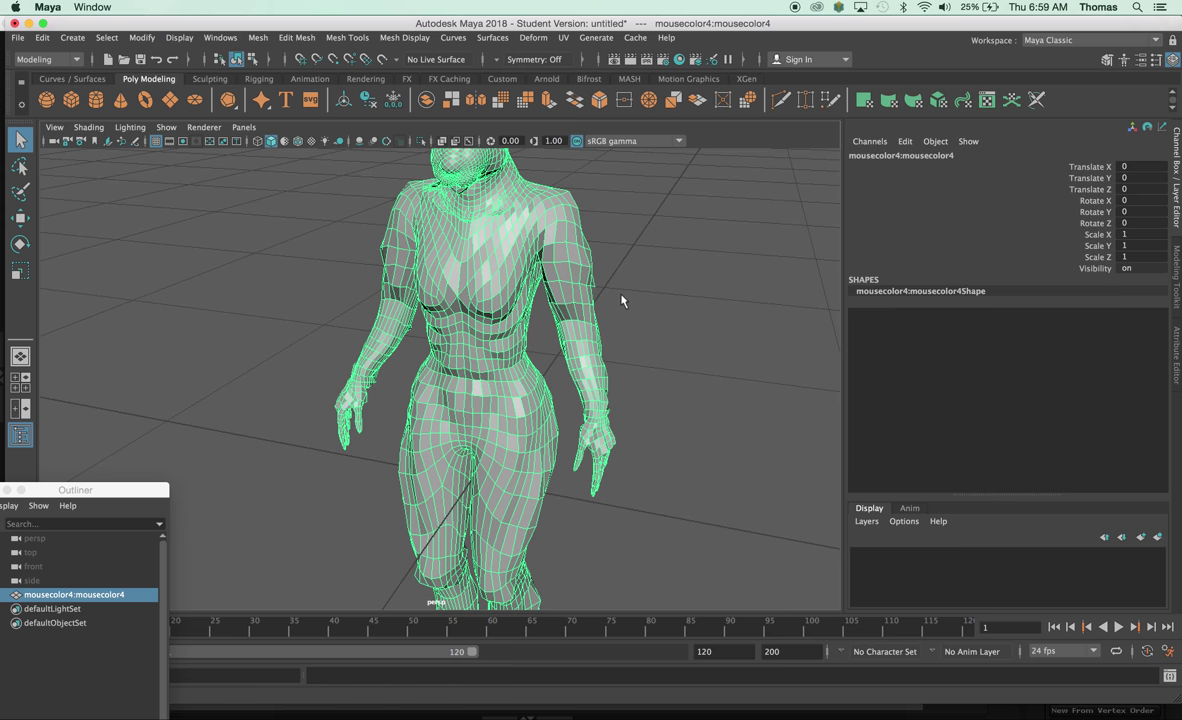
pyautogui.click(604, 276)
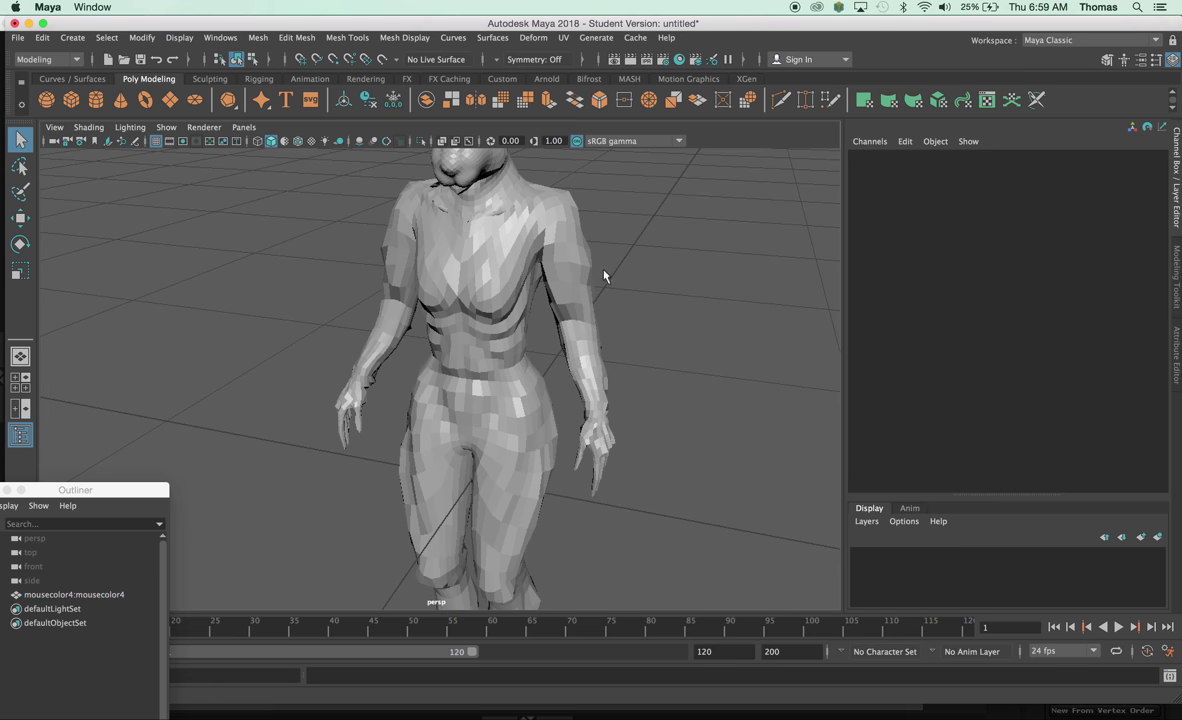
pyautogui.click(583, 268)
pyautogui.click(600, 279)
pyautogui.click(585, 270)
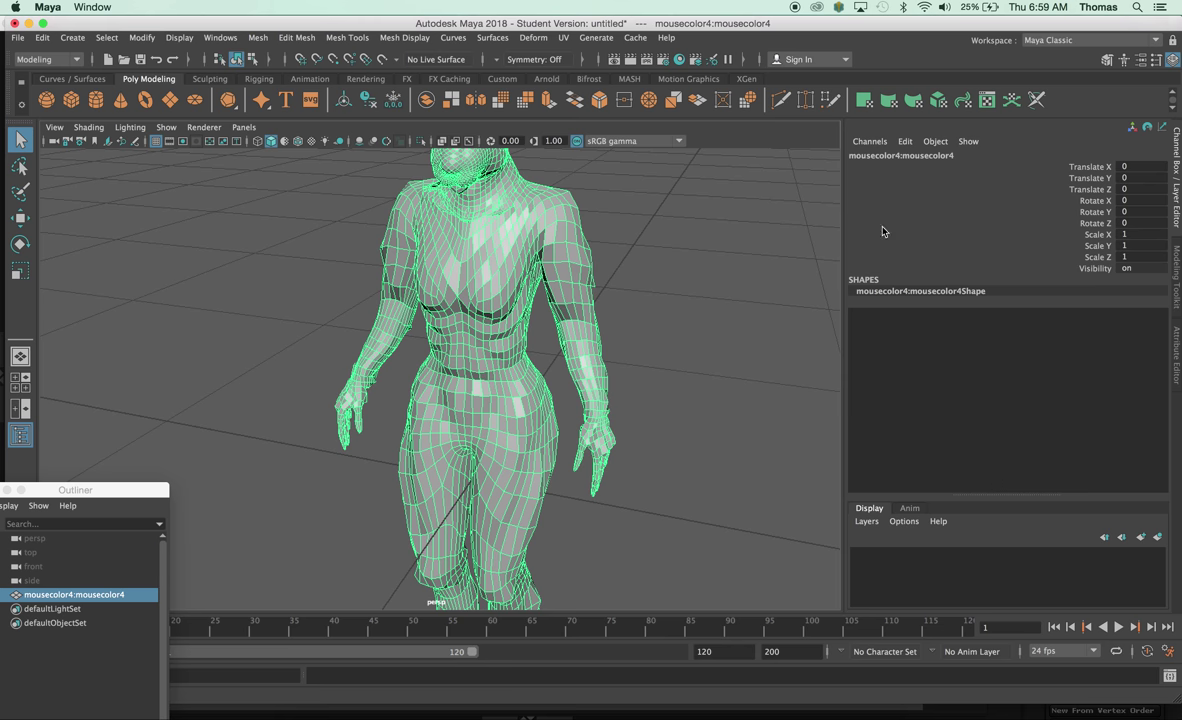
pyautogui.click(1177, 352)
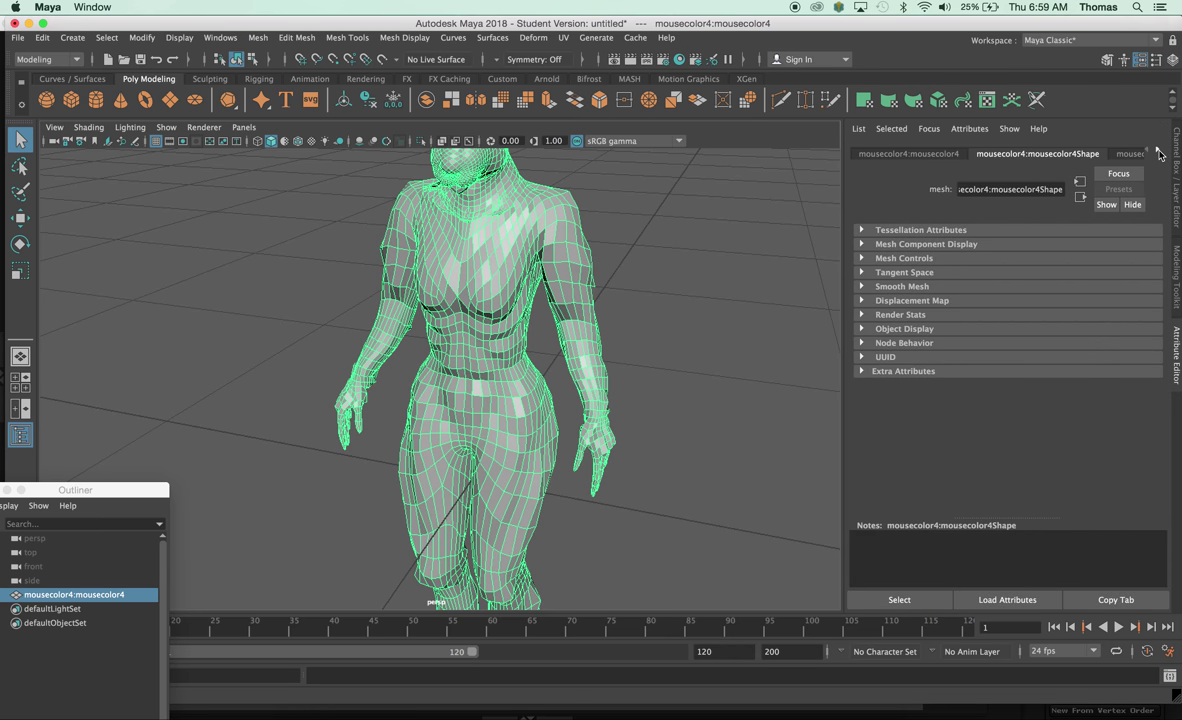
# Check the existing mousecolor4_blinn material, then assign a new Lambert material (lambert2) from the Rendering menu set.
pyautogui.click(1158, 150)
pyautogui.click(1083, 157)
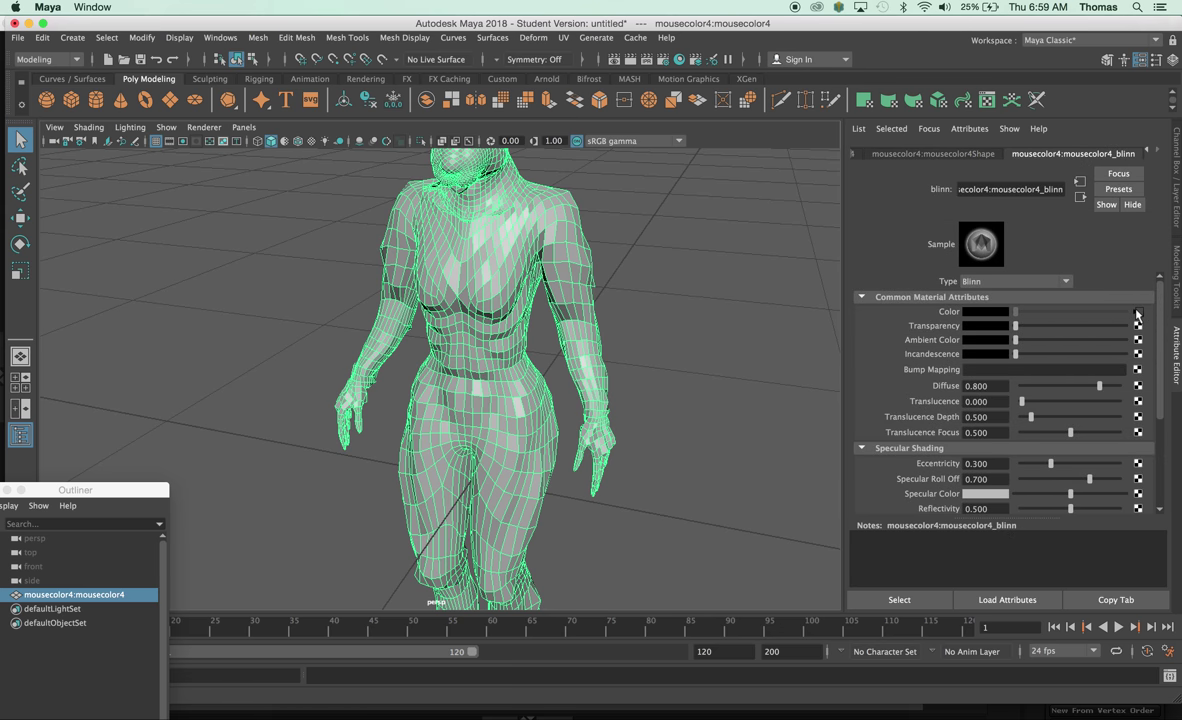
pyautogui.click(78, 60)
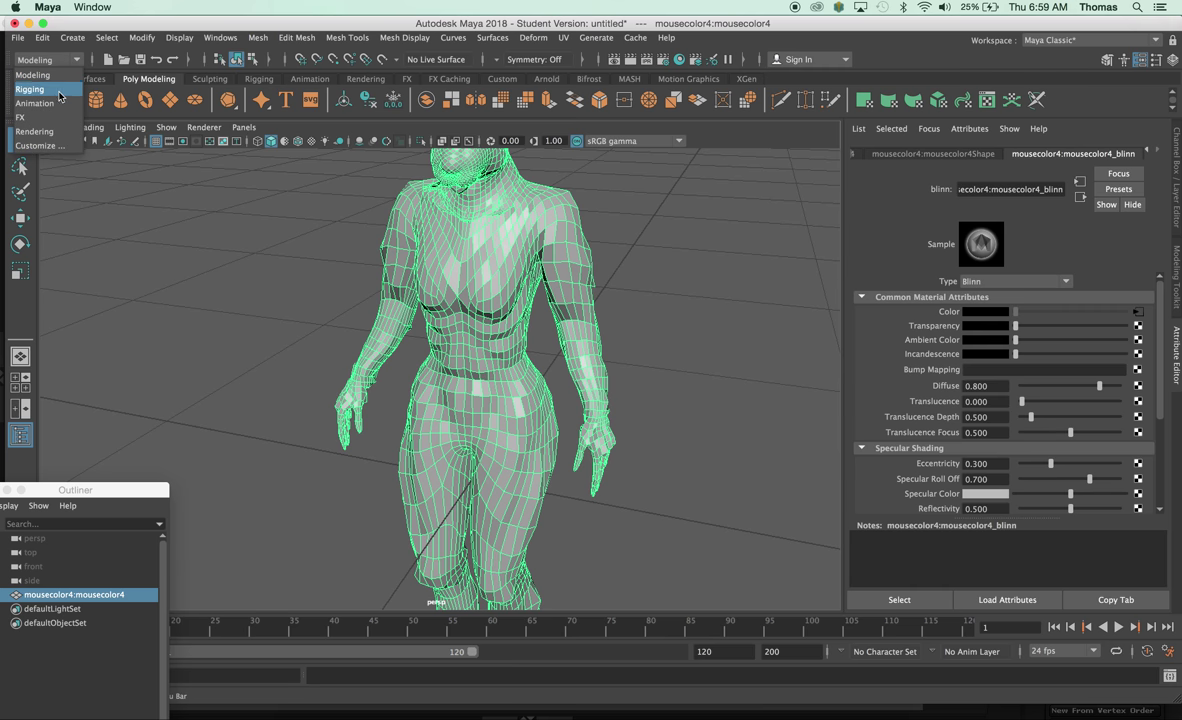
pyautogui.click(40, 131)
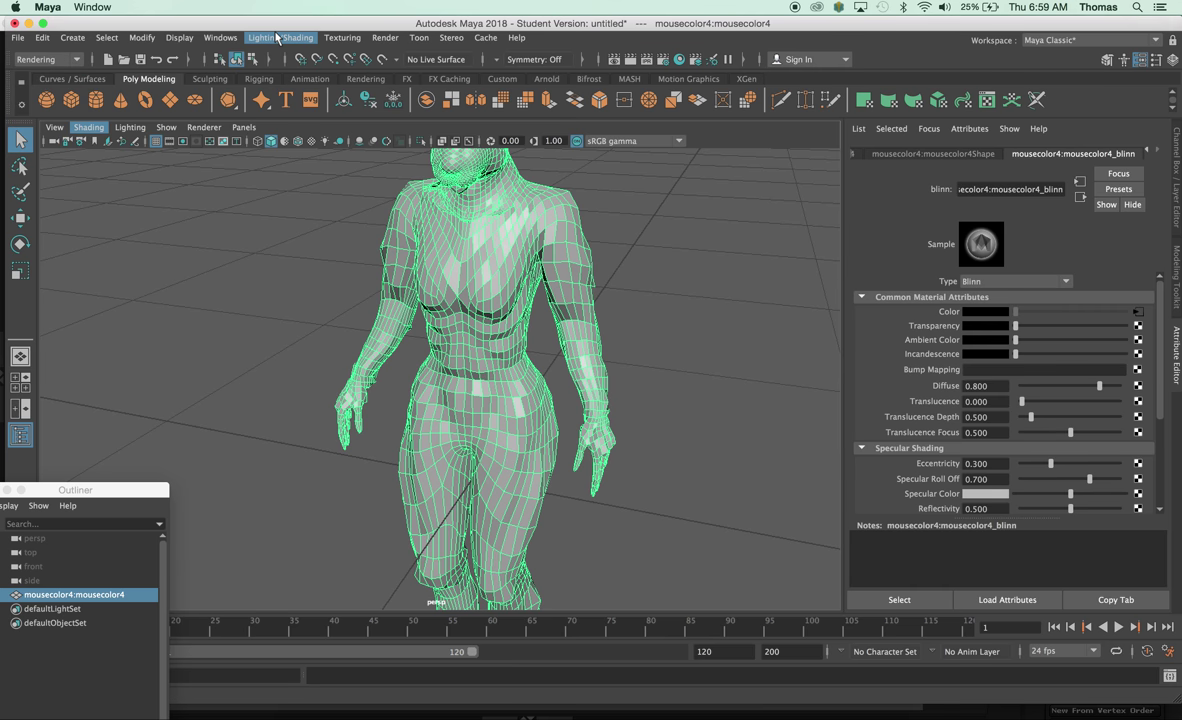
pyautogui.click(280, 37)
pyautogui.moveTo(340, 168)
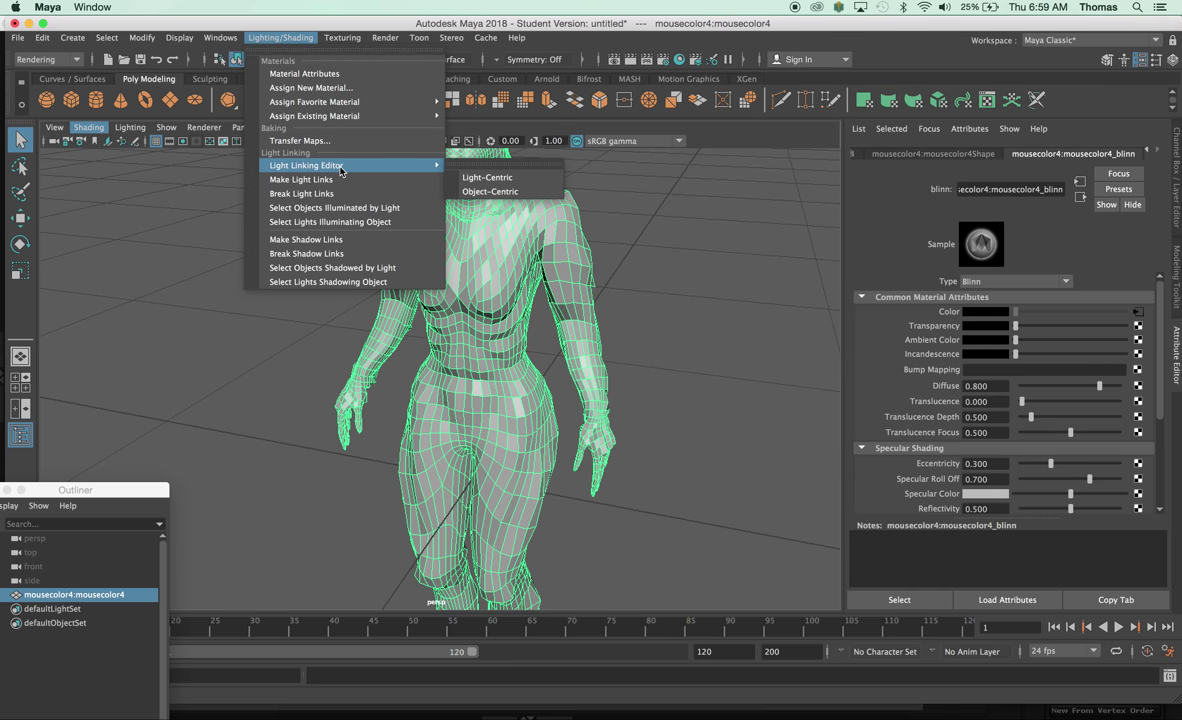
pyautogui.click(333, 89)
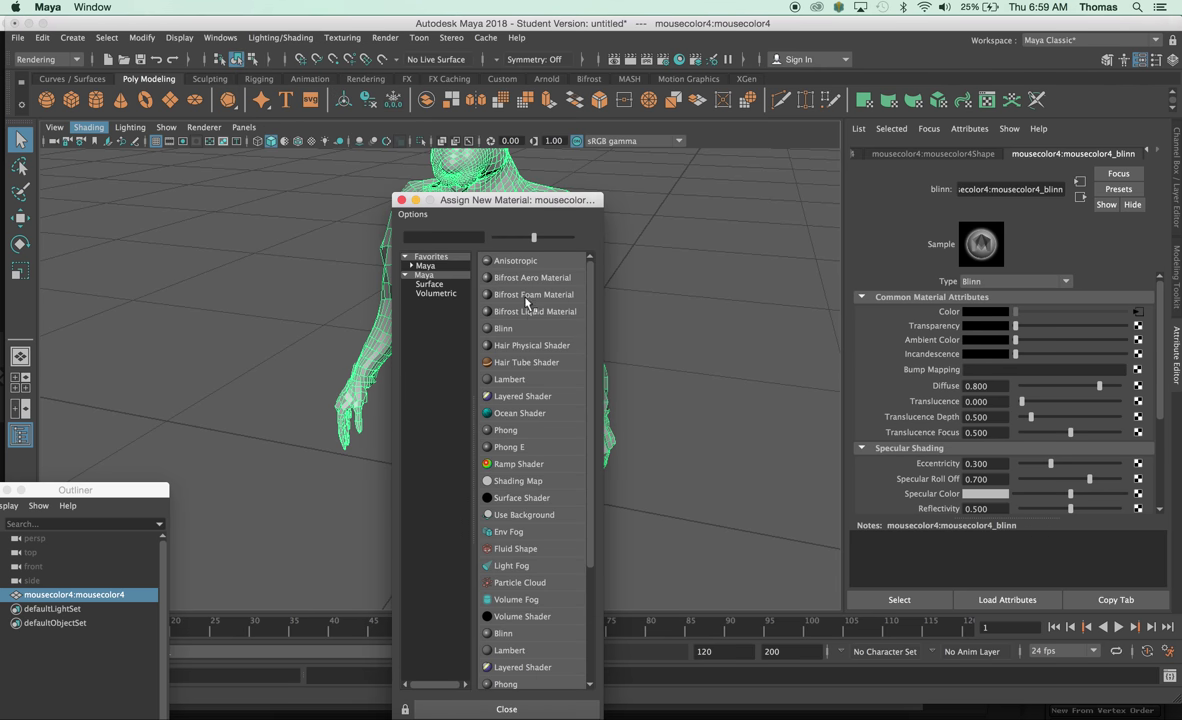
pyautogui.click(510, 379)
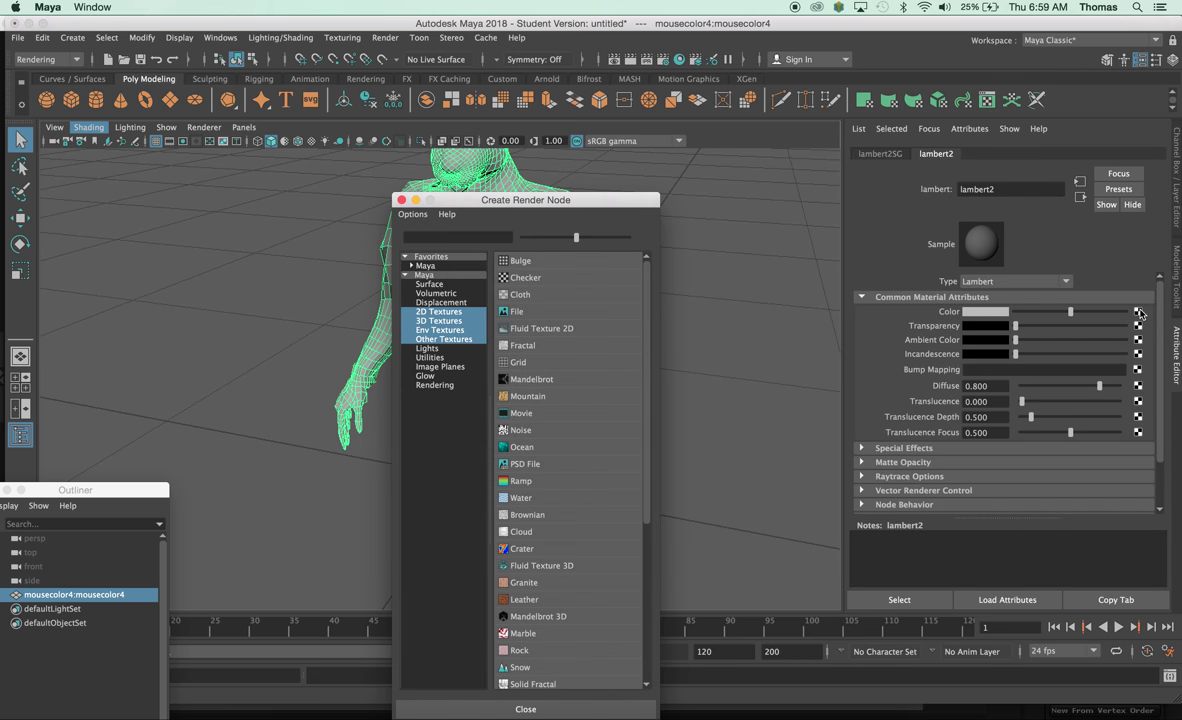
# Connect a File texture (file1) to lambert2's Color and browse for its image.
pyautogui.click(1138, 311)
pyautogui.click(517, 311)
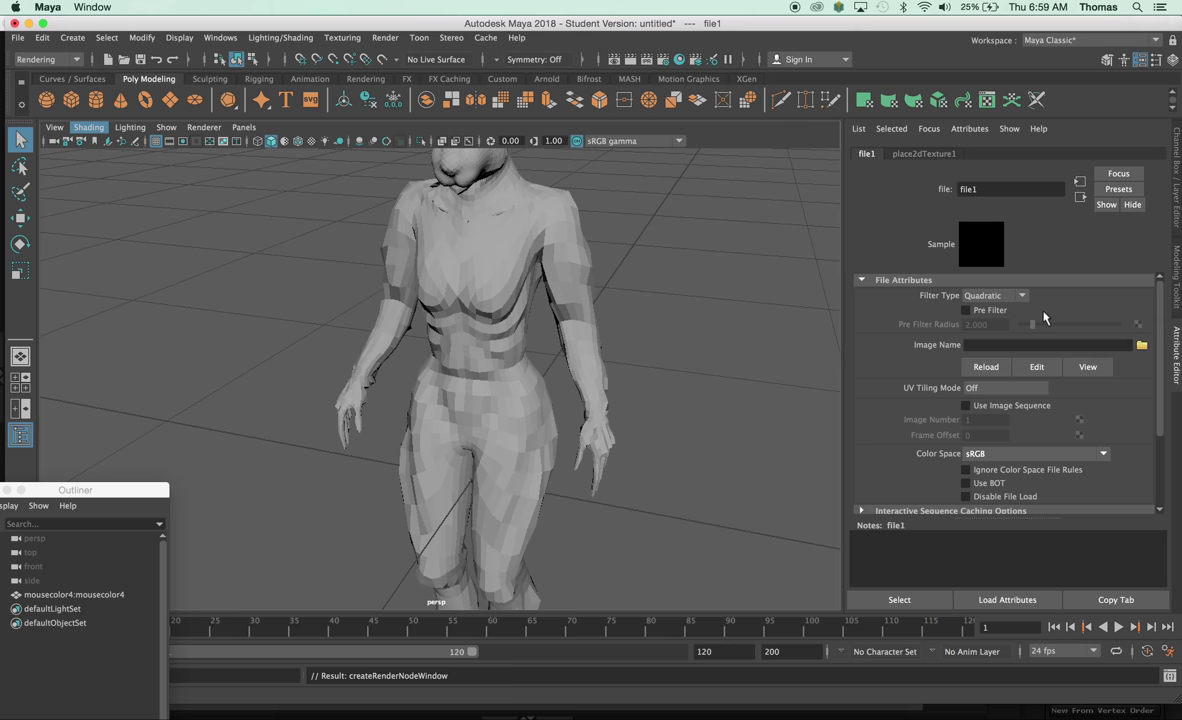
pyautogui.click(1141, 345)
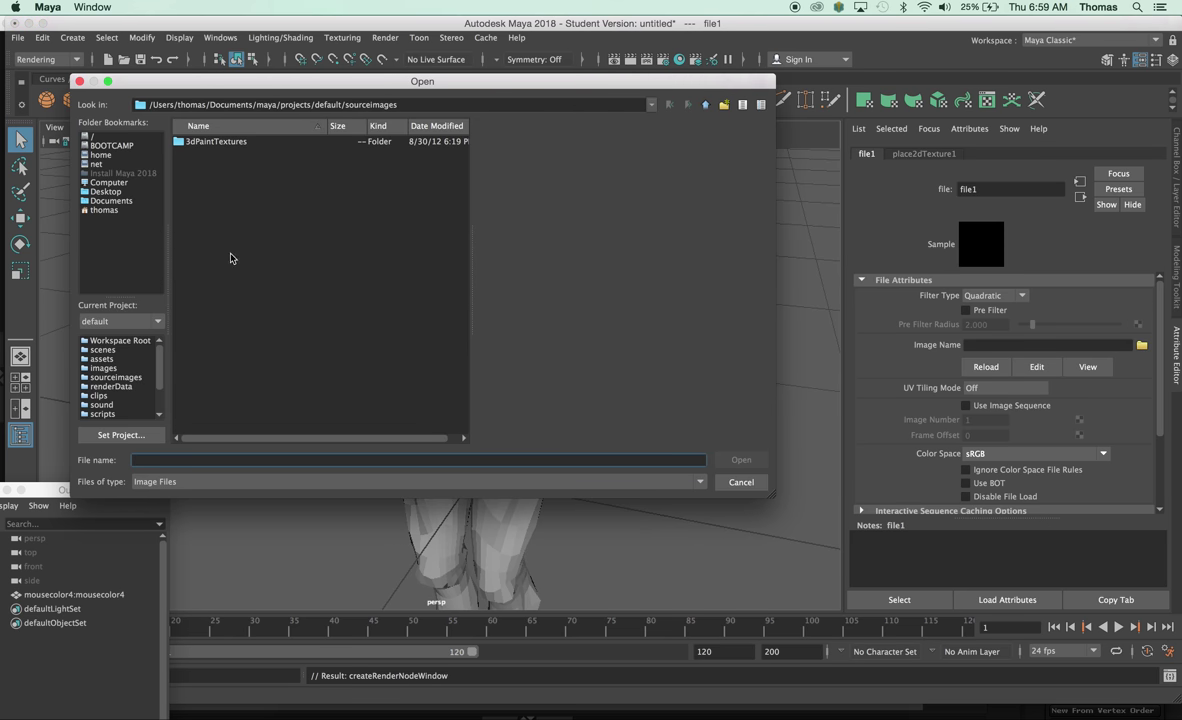
# Load mouse.jpg from the Desktop as the file1 texture image.
pyautogui.click(131, 192)
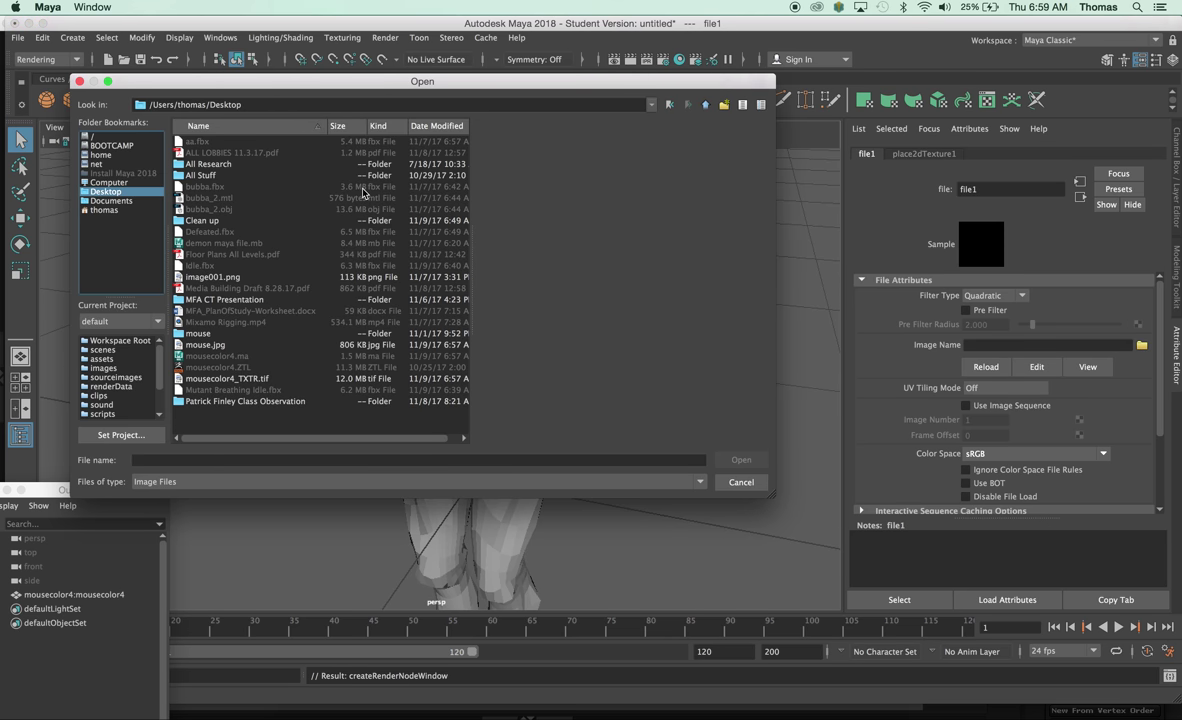
pyautogui.click(205, 345)
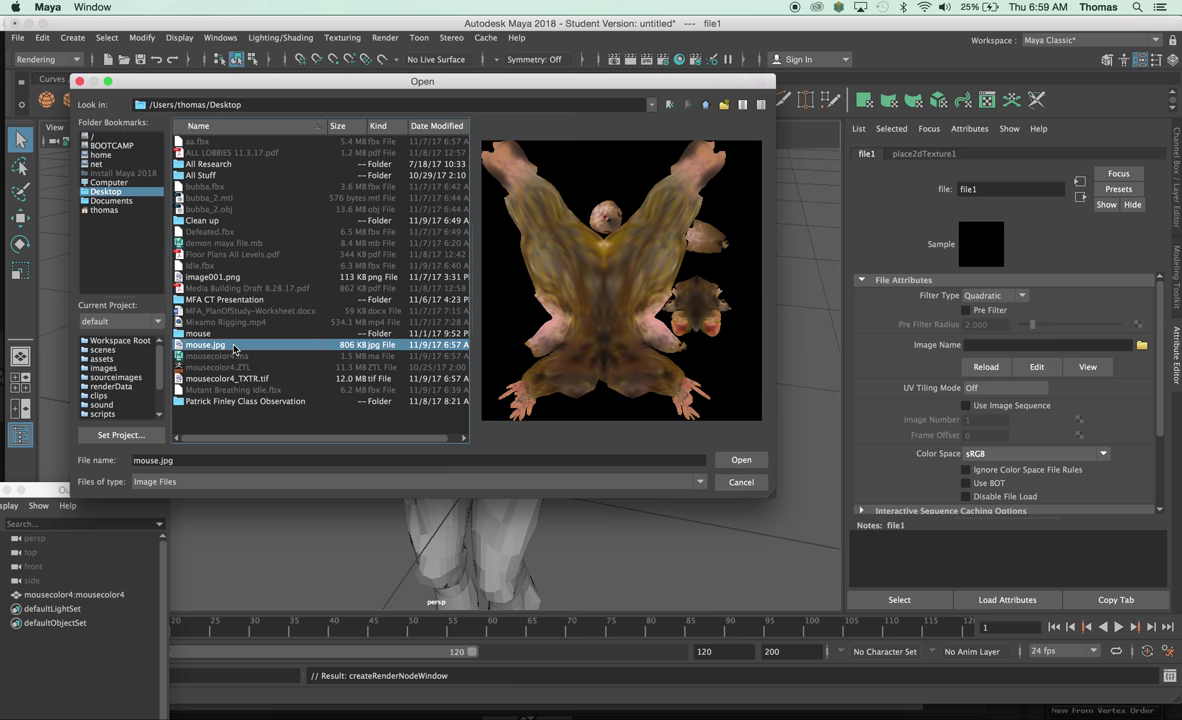
pyautogui.click(741, 461)
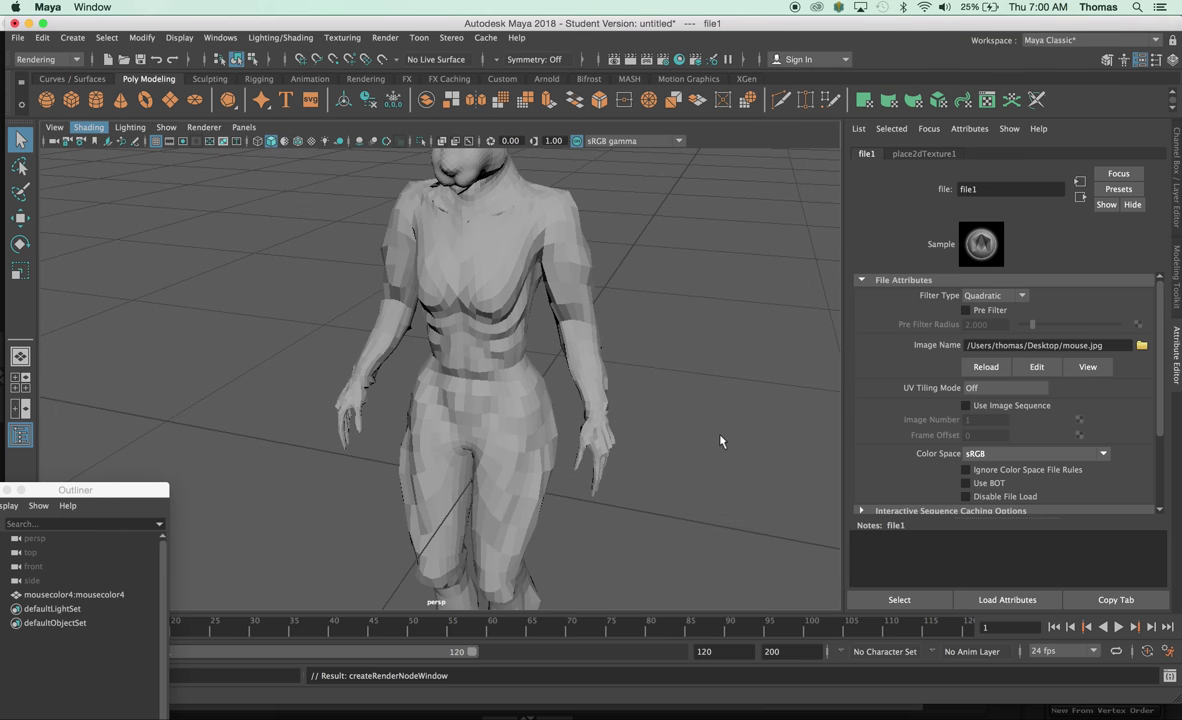
# Display the mouse smooth-shaded with its texture visible (display modes 5 and 6).
pyautogui.click(705, 433)
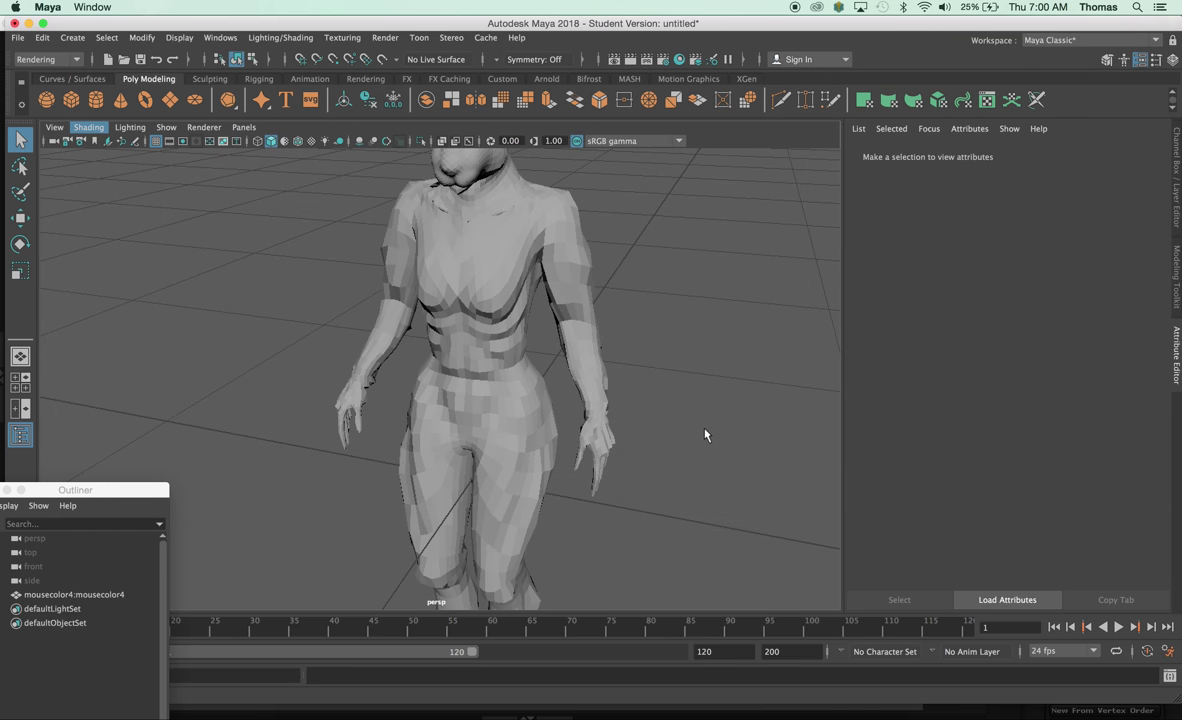
pyautogui.click(549, 410)
pyautogui.press('4')
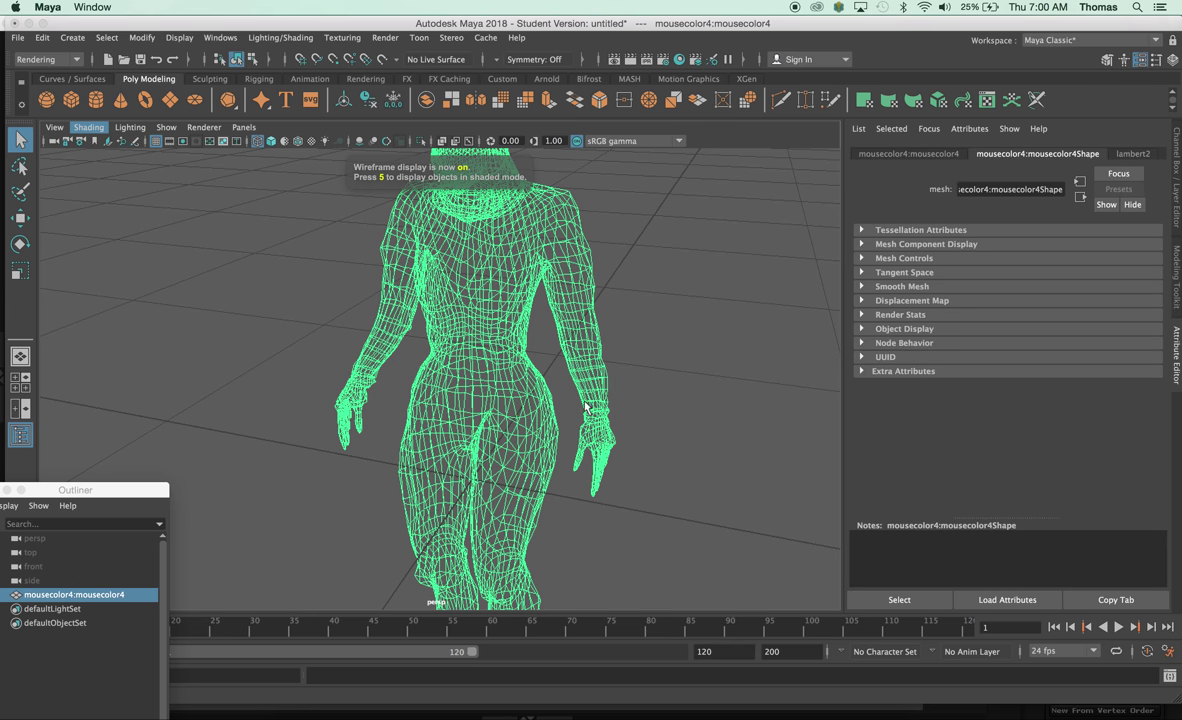
pyautogui.press('5')
pyautogui.click(641, 376)
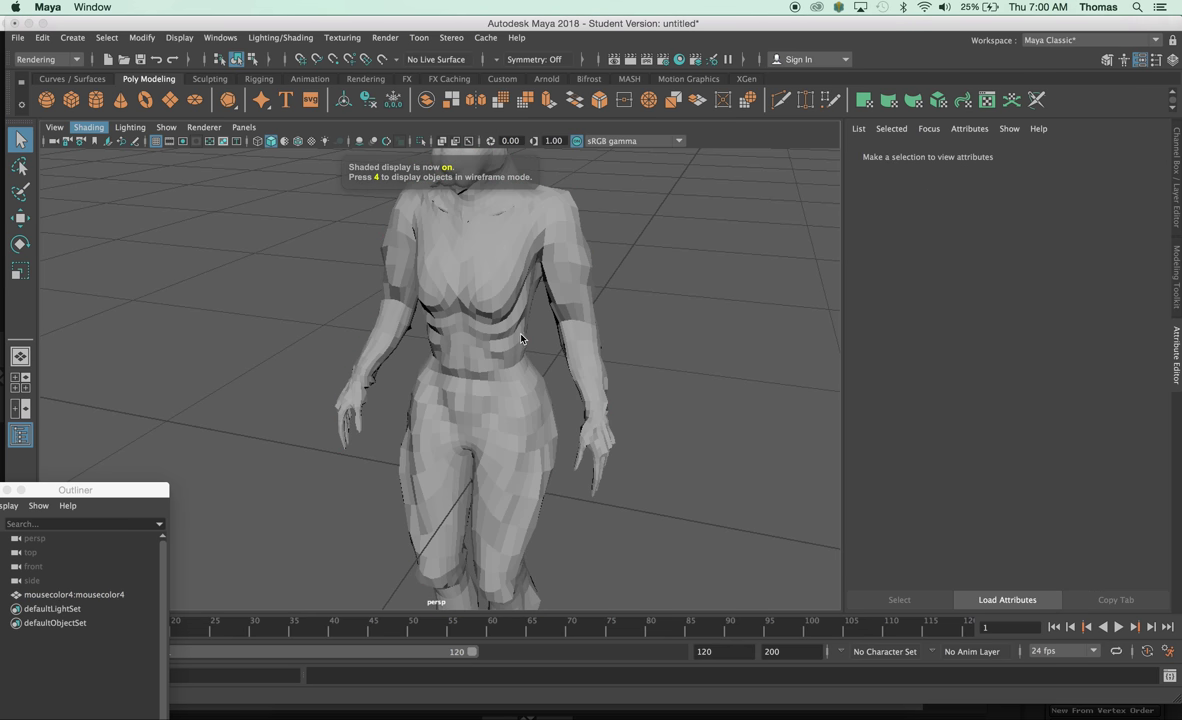
pyautogui.press('6')
# Orbit the textured mouse, cycle wireframe, shaded and textured display, then select it.
pyautogui.keyDown('alt'); pyautogui.moveTo(700, 410); pyautogui.dragTo(587, 404); pyautogui.keyUp('alt')
pyautogui.press('4')
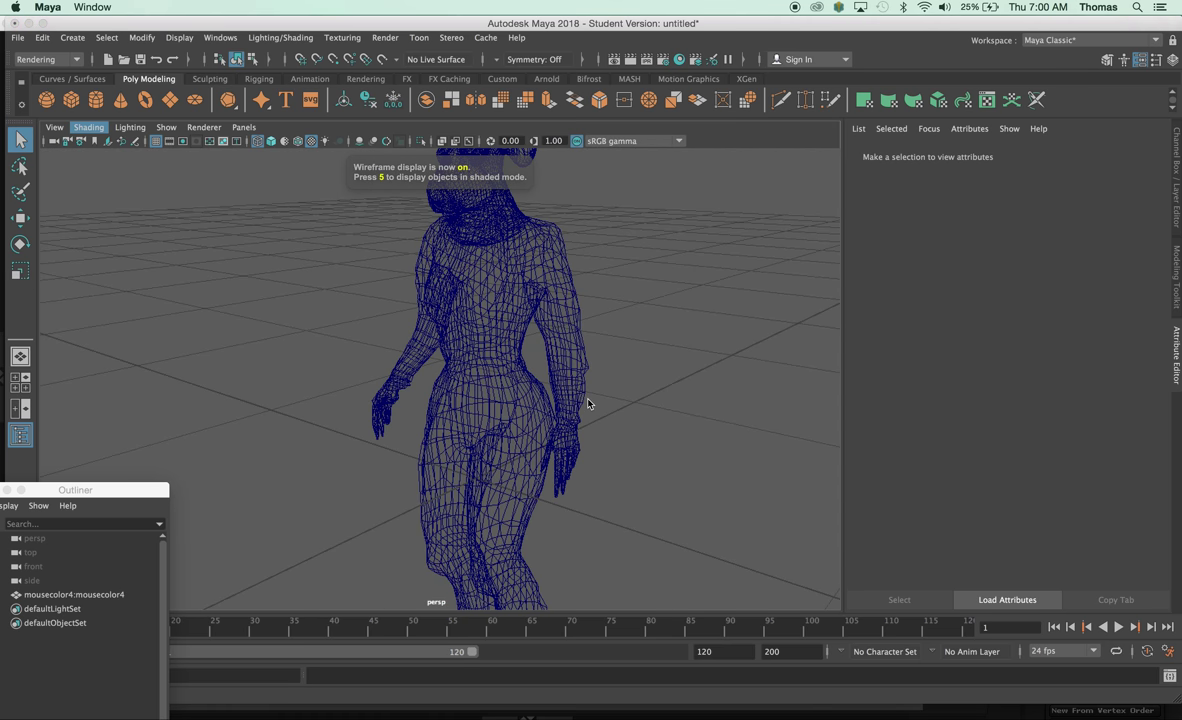
pyautogui.press('5')
pyautogui.press('6')
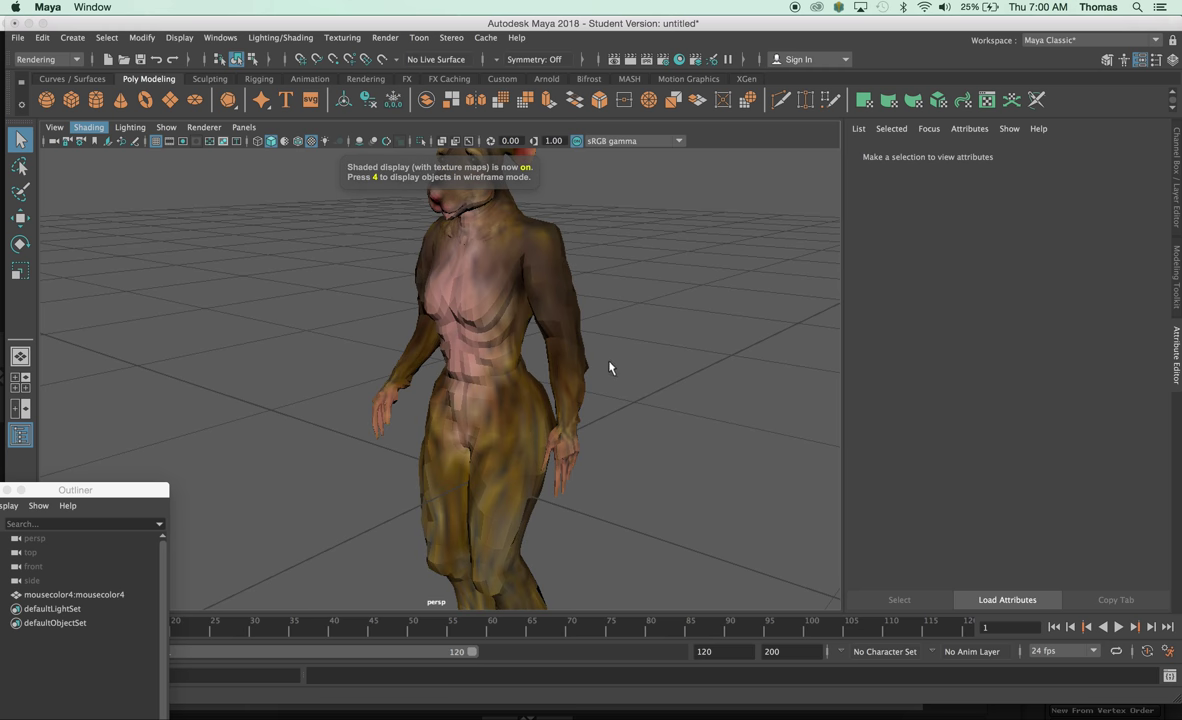
pyautogui.click(490, 318)
# Orbit around the textured mouse to inspect its head and body, then select it.
pyautogui.click(598, 373)
pyautogui.keyDown('alt'); pyautogui.moveTo(522, 395); pyautogui.dragTo(509, 356); pyautogui.keyUp('alt')
pyautogui.keyDown('alt'); pyautogui.moveTo(509, 356); pyautogui.dragTo(420, 330, button='right'); pyautogui.keyUp('alt')
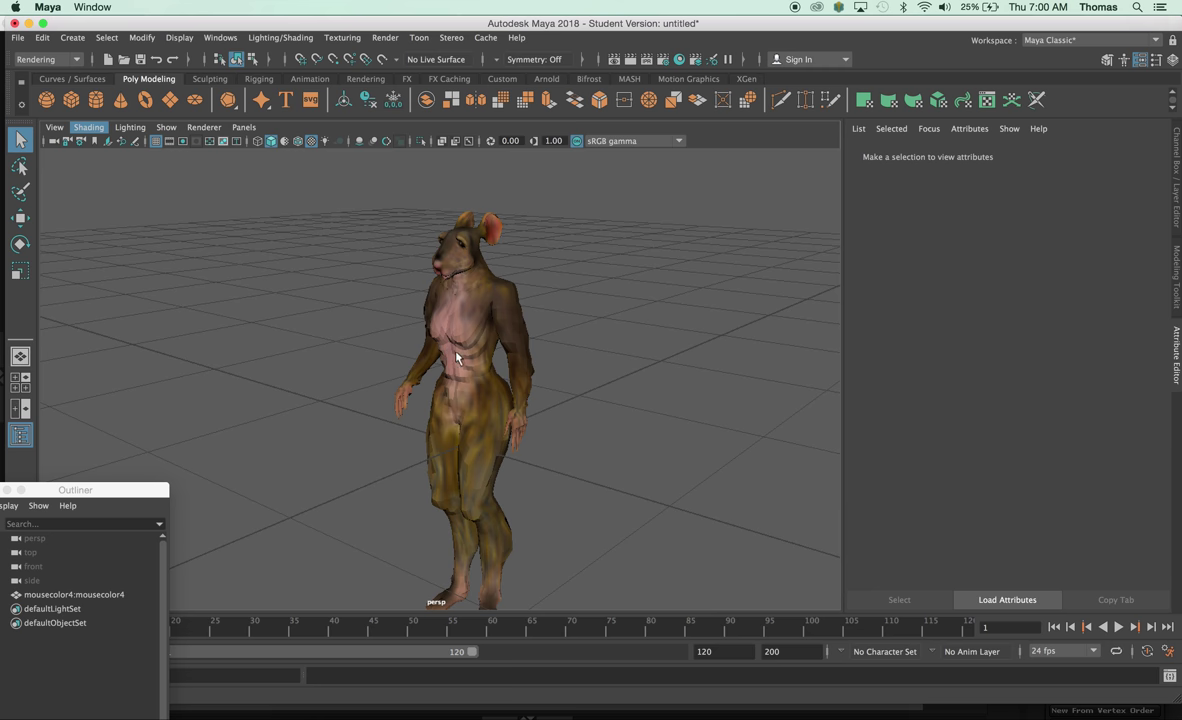
pyautogui.keyDown('alt'); pyautogui.moveTo(338, 343); pyautogui.dragTo(733, 403, button='right'); pyautogui.keyUp('alt')
pyautogui.keyDown('alt'); pyautogui.moveTo(733, 403); pyautogui.dragTo(676, 382); pyautogui.keyUp('alt')
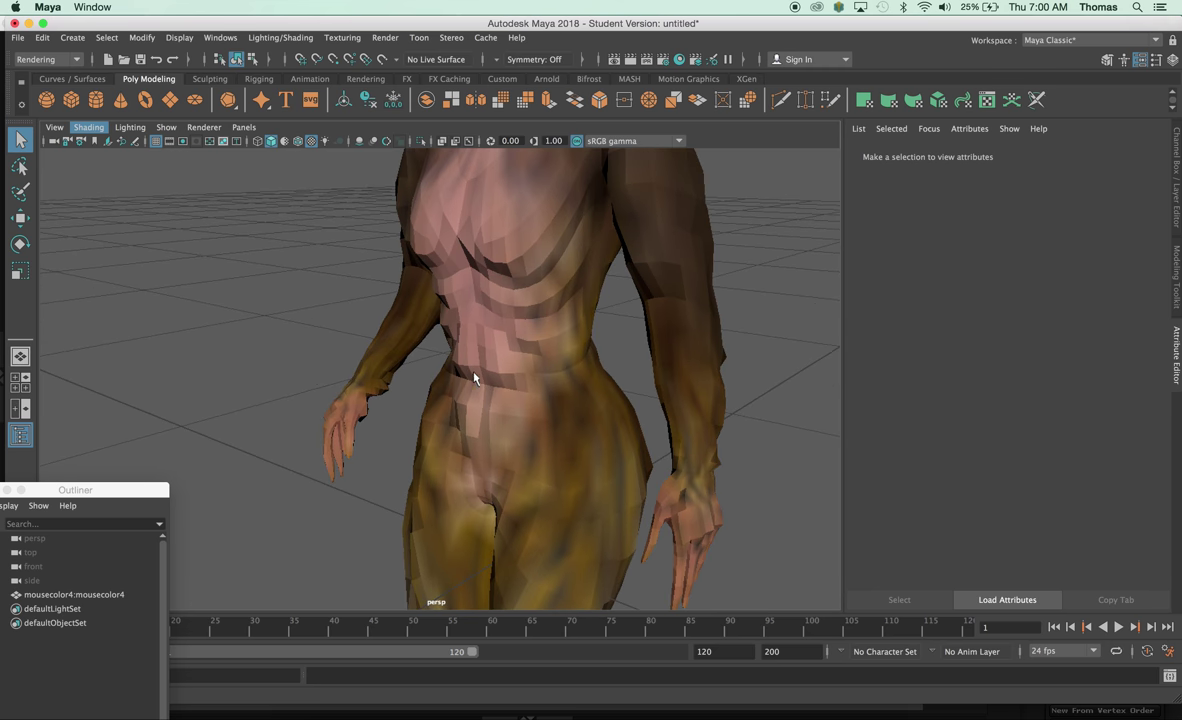
pyautogui.keyDown('alt'); pyautogui.moveTo(474, 378); pyautogui.dragTo(538, 372); pyautogui.keyUp('alt')
pyautogui.keyDown('alt'); pyautogui.moveTo(538, 372); pyautogui.dragTo(449, 343, button='right'); pyautogui.keyUp('alt')
pyautogui.keyDown('alt'); pyautogui.moveTo(416, 274); pyautogui.dragTo(433, 365, button='middle'); pyautogui.keyUp('alt')
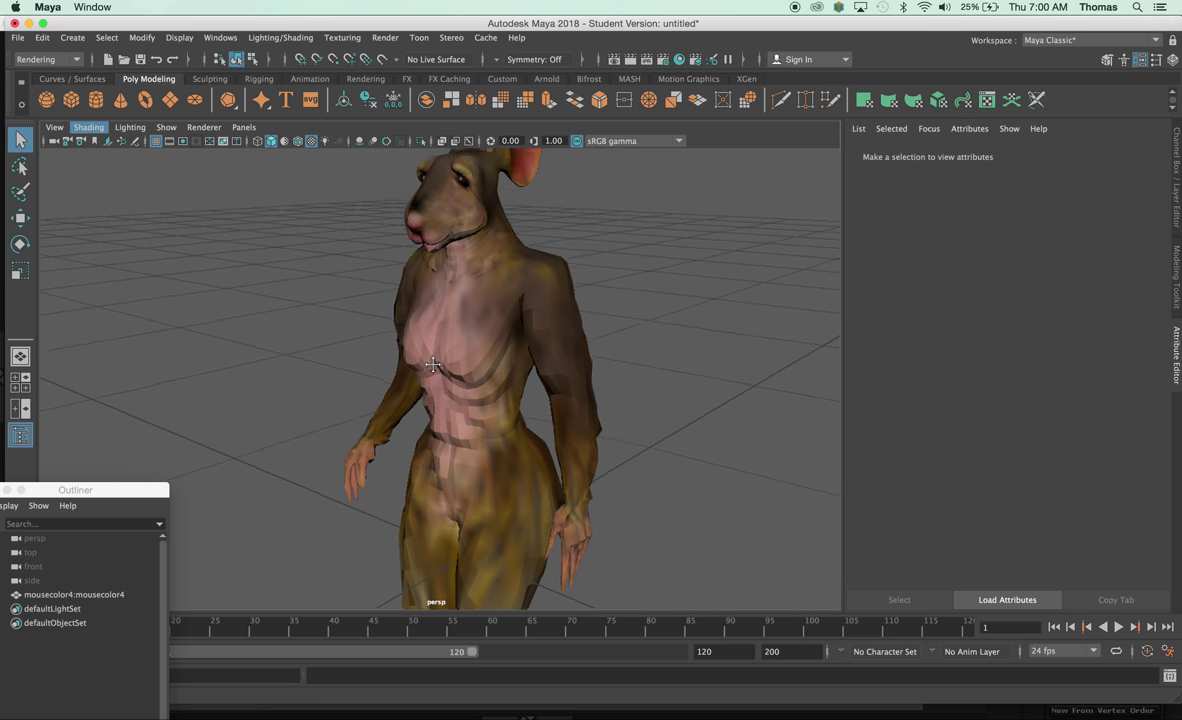
pyautogui.keyDown('alt'); pyautogui.moveTo(433, 365); pyautogui.dragTo(399, 364); pyautogui.keyUp('alt')
pyautogui.click(472, 371)
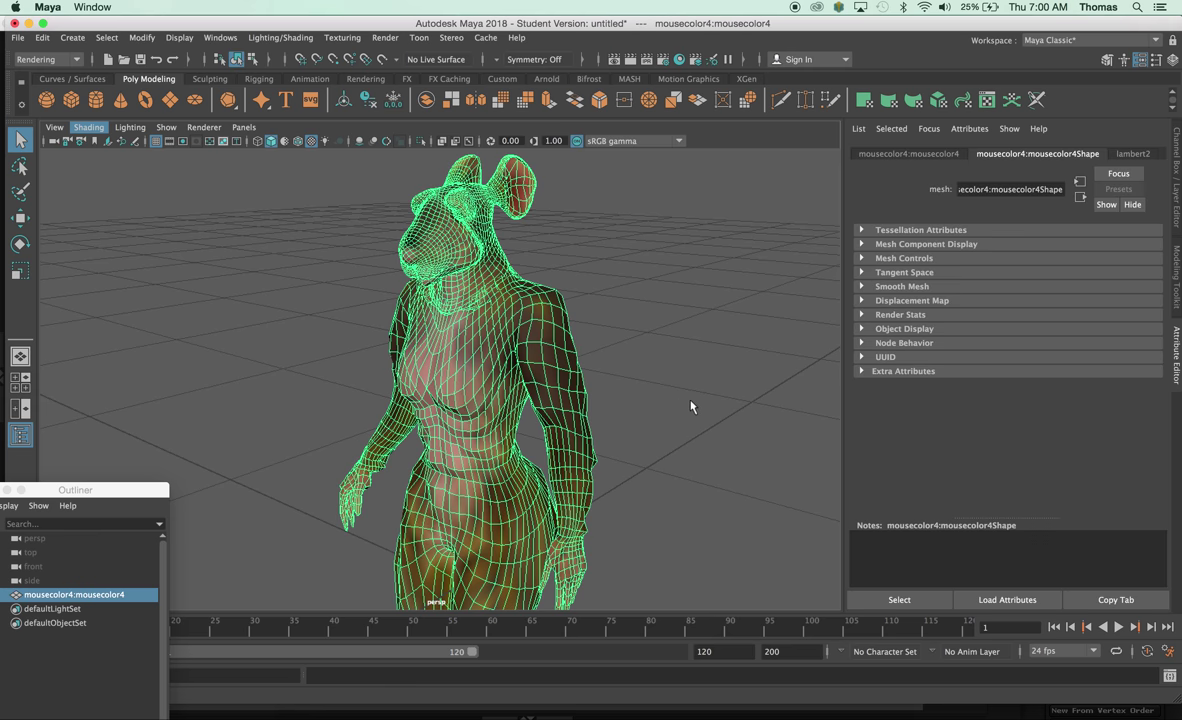
# Review the mouse from front, side and three-quarter views, and reselect the mesh.
pyautogui.keyDown('alt'); pyautogui.moveTo(690, 407); pyautogui.dragTo(560, 375, button='right'); pyautogui.keyUp('alt')
pyautogui.keyDown('alt'); pyautogui.moveTo(560, 375); pyautogui.dragTo(335, 343); pyautogui.keyUp('alt')
pyautogui.keyDown('alt'); pyautogui.moveTo(335, 343); pyautogui.dragTo(670, 375, button='right'); pyautogui.keyUp('alt')
pyautogui.keyDown('alt'); pyautogui.moveTo(670, 375); pyautogui.dragTo(453, 381); pyautogui.keyUp('alt')
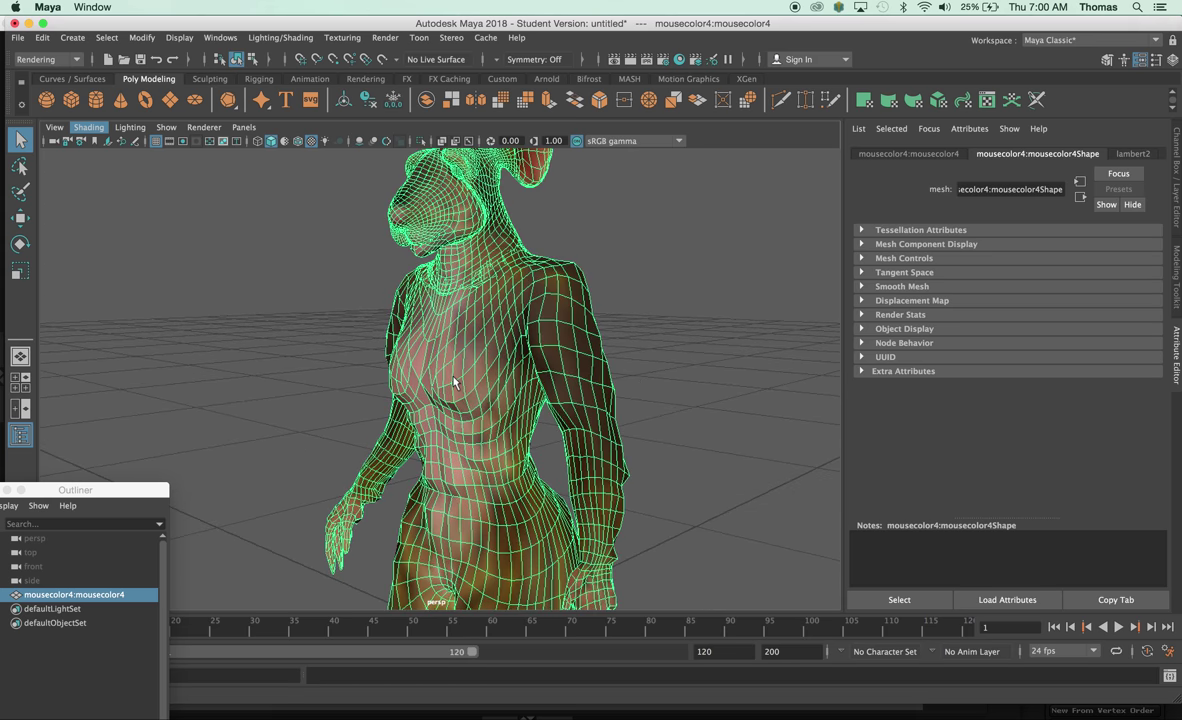
pyautogui.click(180, 244)
pyautogui.click(424, 335)
pyautogui.click(42, 59)
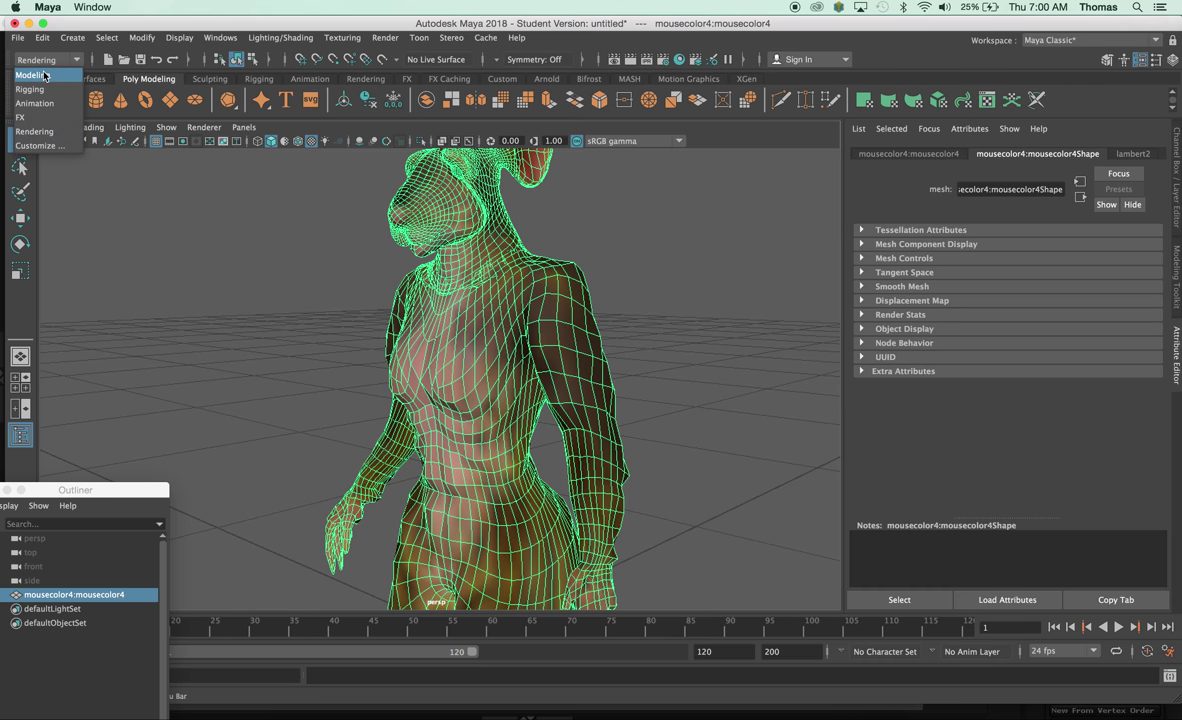
# Apply Mesh Display > Soften Edge to the mouse mesh from the Modeling menu set.
pyautogui.click(44, 64)
pyautogui.click(282, 38)
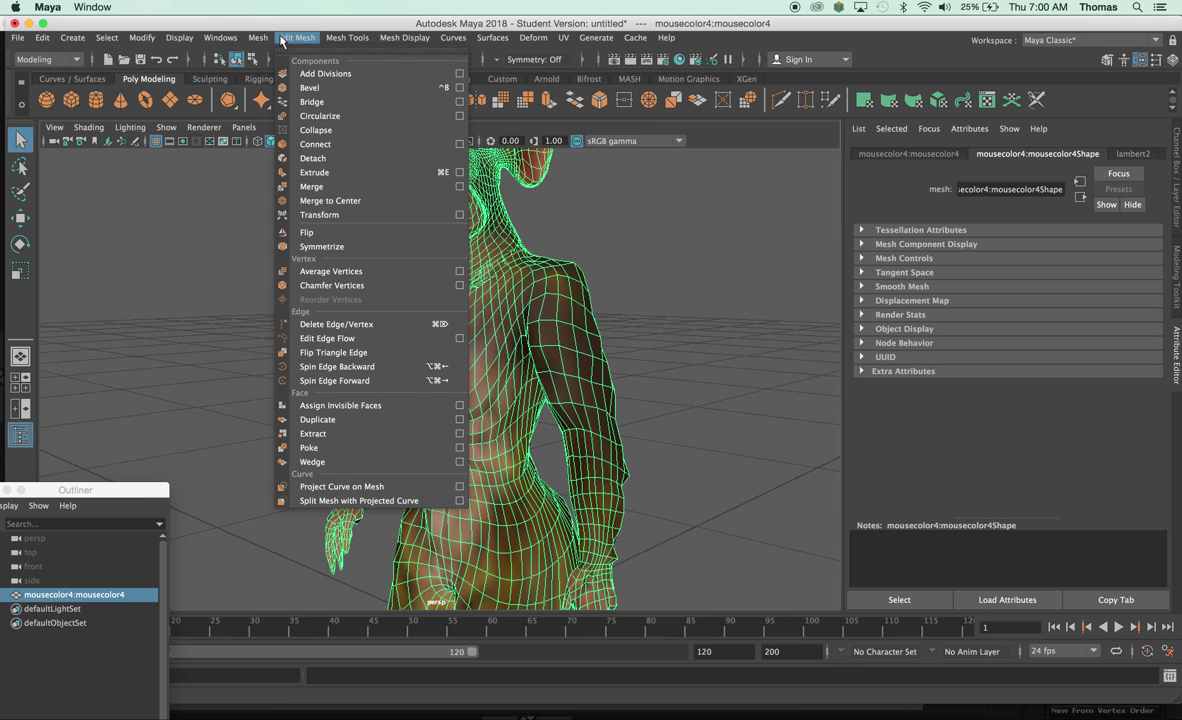
pyautogui.moveTo(262, 38)
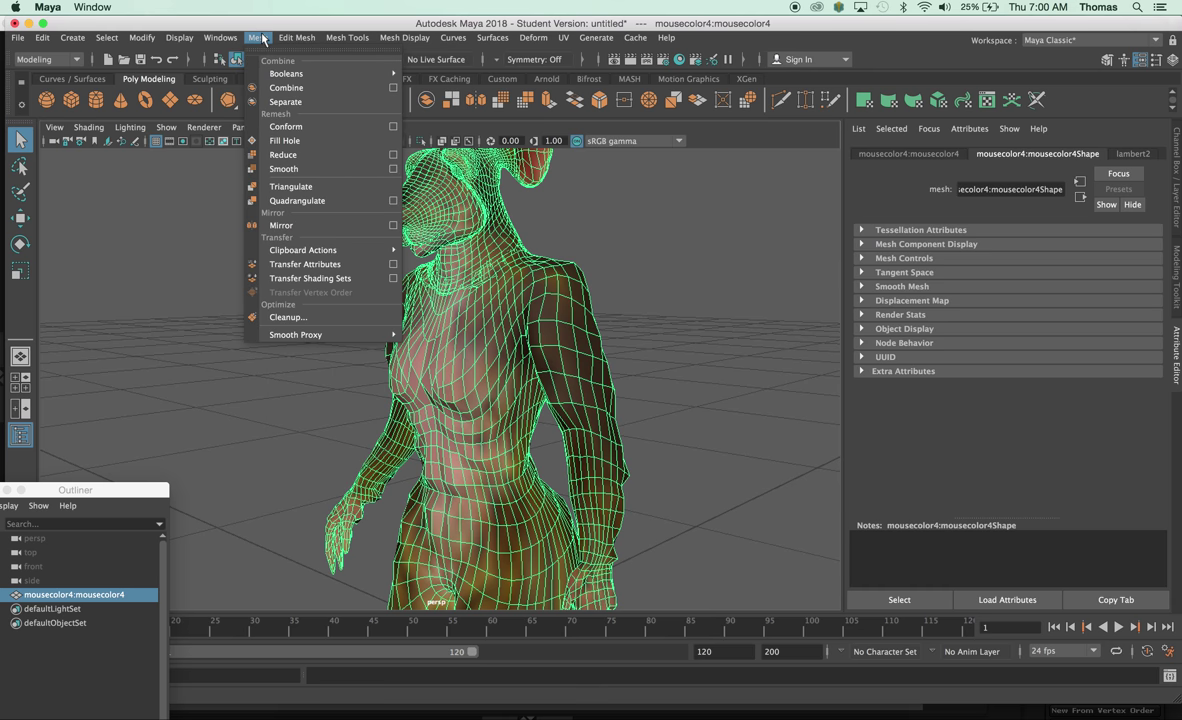
pyautogui.moveTo(346, 40)
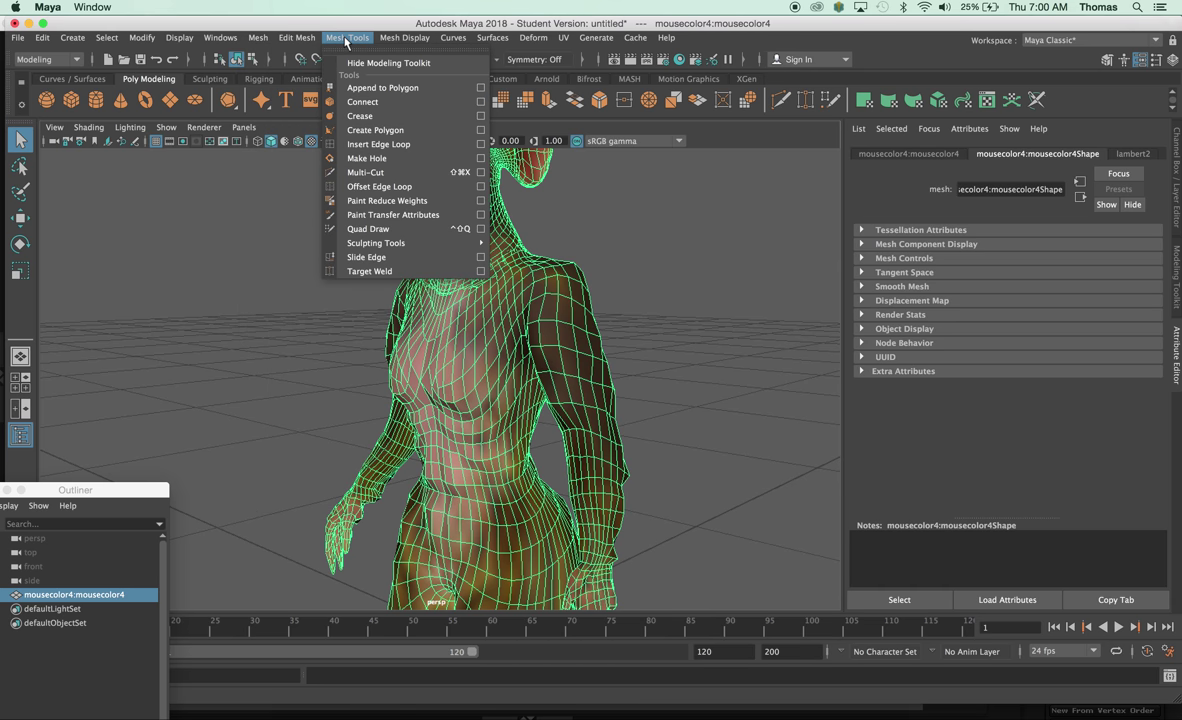
pyautogui.moveTo(310, 40)
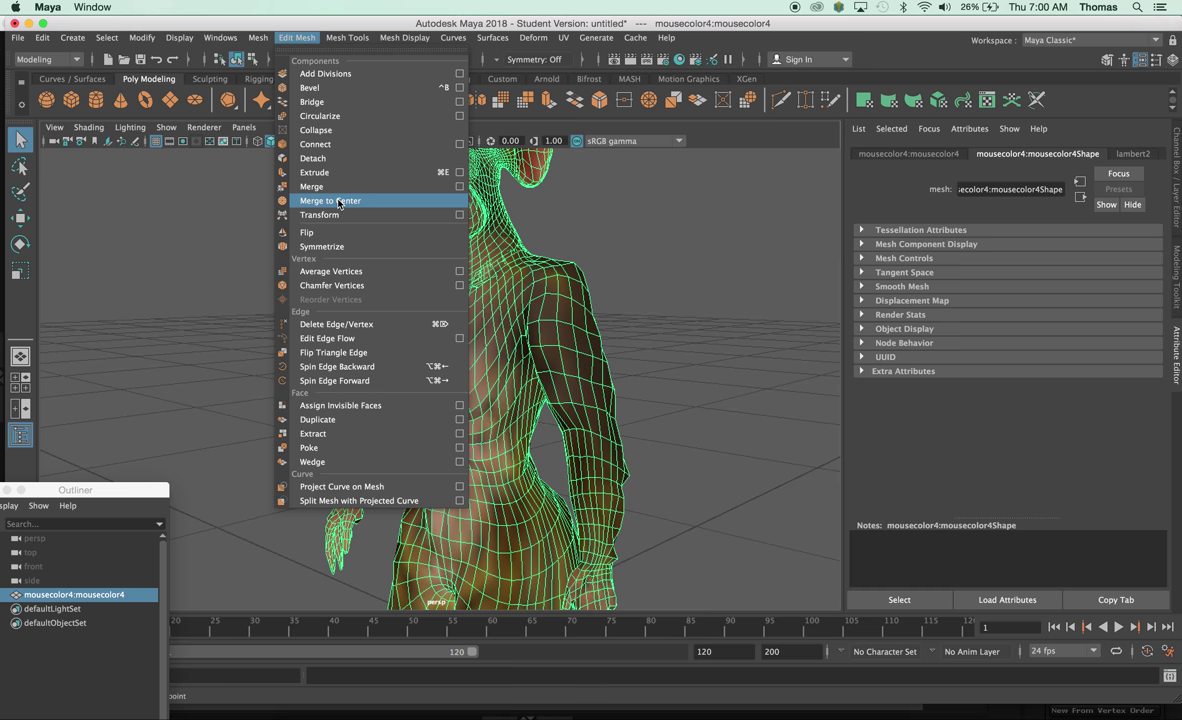
pyautogui.moveTo(399, 32)
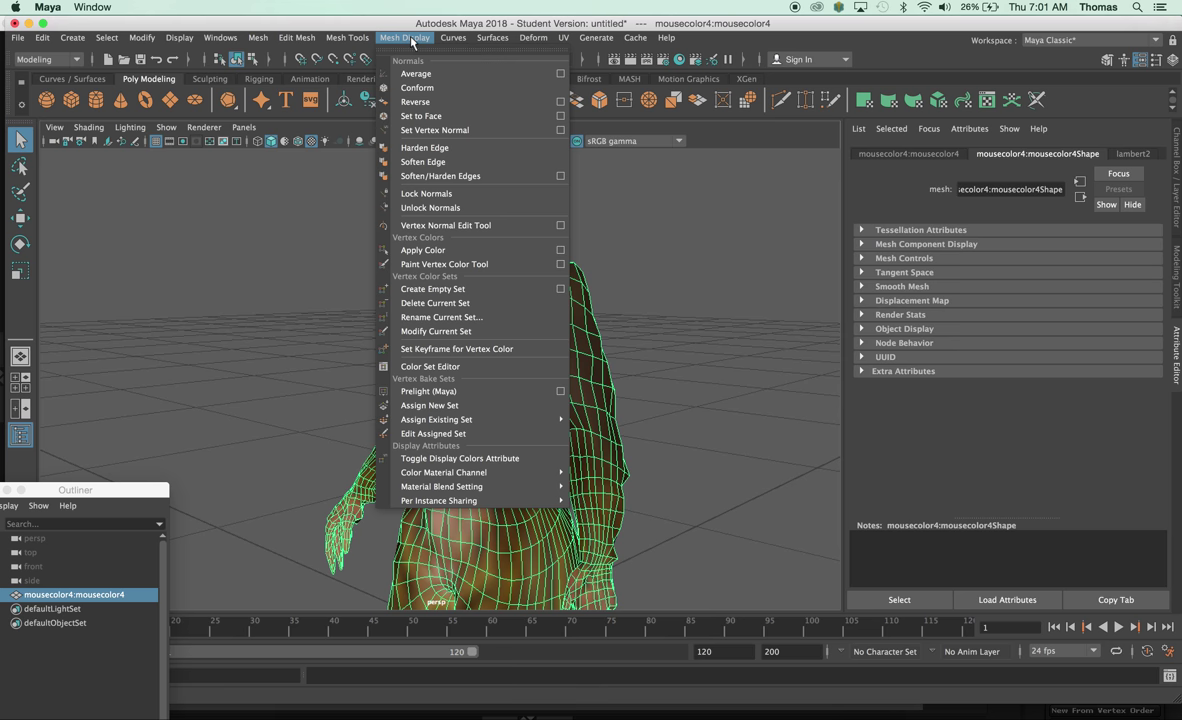
pyautogui.click(455, 162)
# Check the softened shading from front and side profile, then reselect the mouse mesh.
pyautogui.click(676, 299)
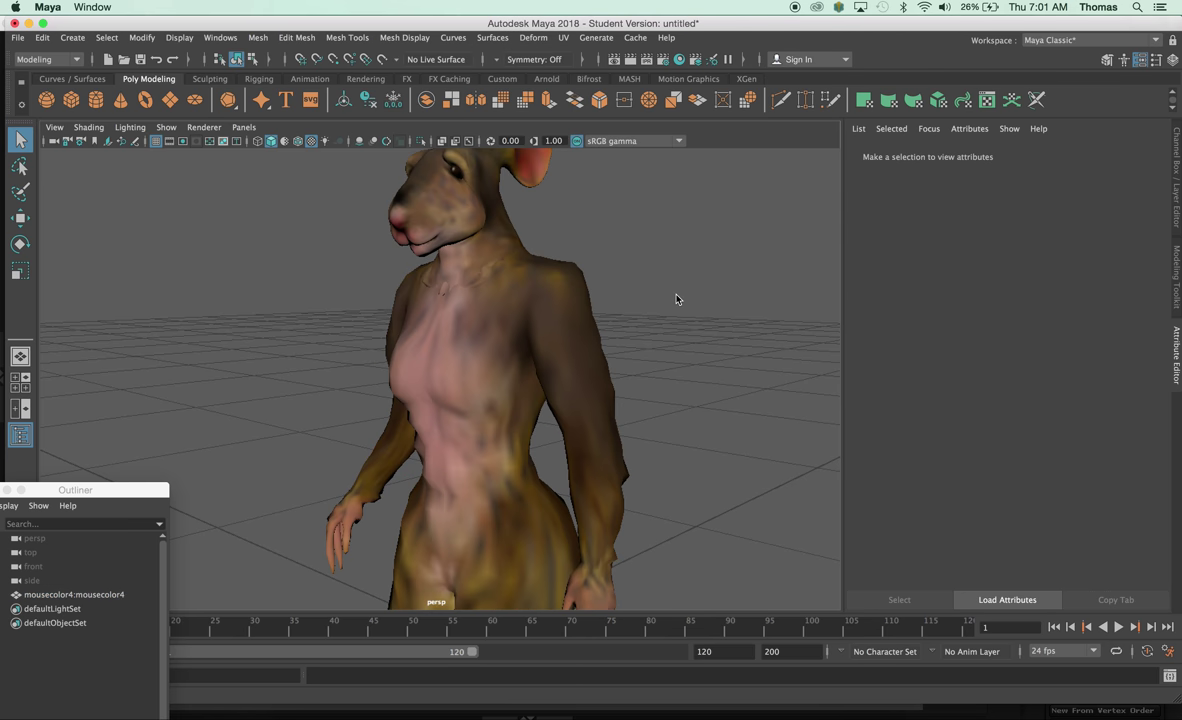
pyautogui.keyDown('alt'); pyautogui.moveTo(667, 306); pyautogui.dragTo(561, 324); pyautogui.keyUp('alt')
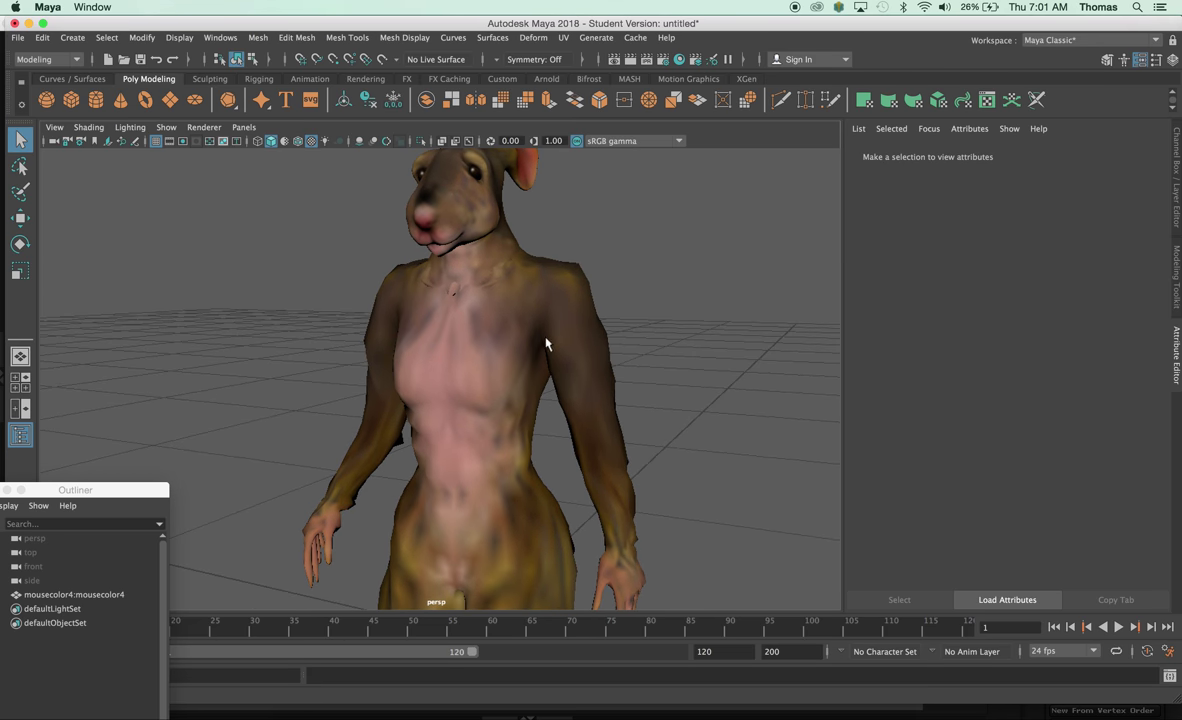
pyautogui.keyDown('alt'); pyautogui.moveTo(580, 343); pyautogui.dragTo(640, 358, button='right'); pyautogui.keyUp('alt')
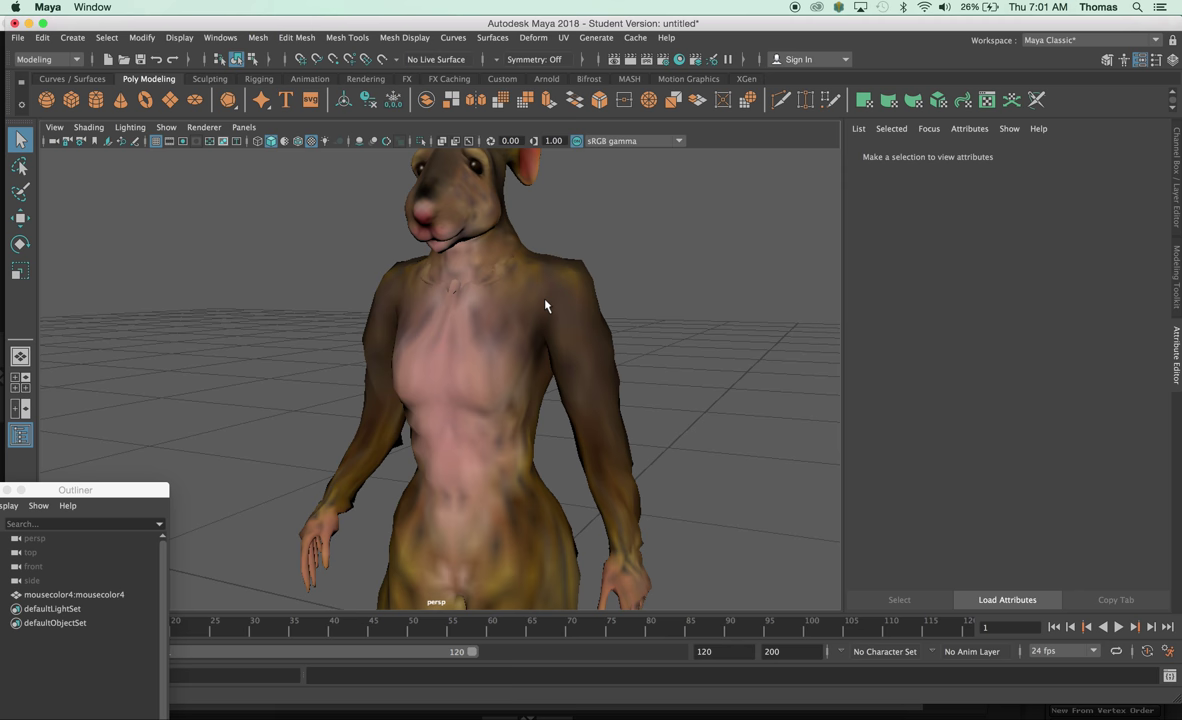
pyautogui.keyDown('alt'); pyautogui.moveTo(567, 232); pyautogui.dragTo(358, 272); pyautogui.keyUp('alt')
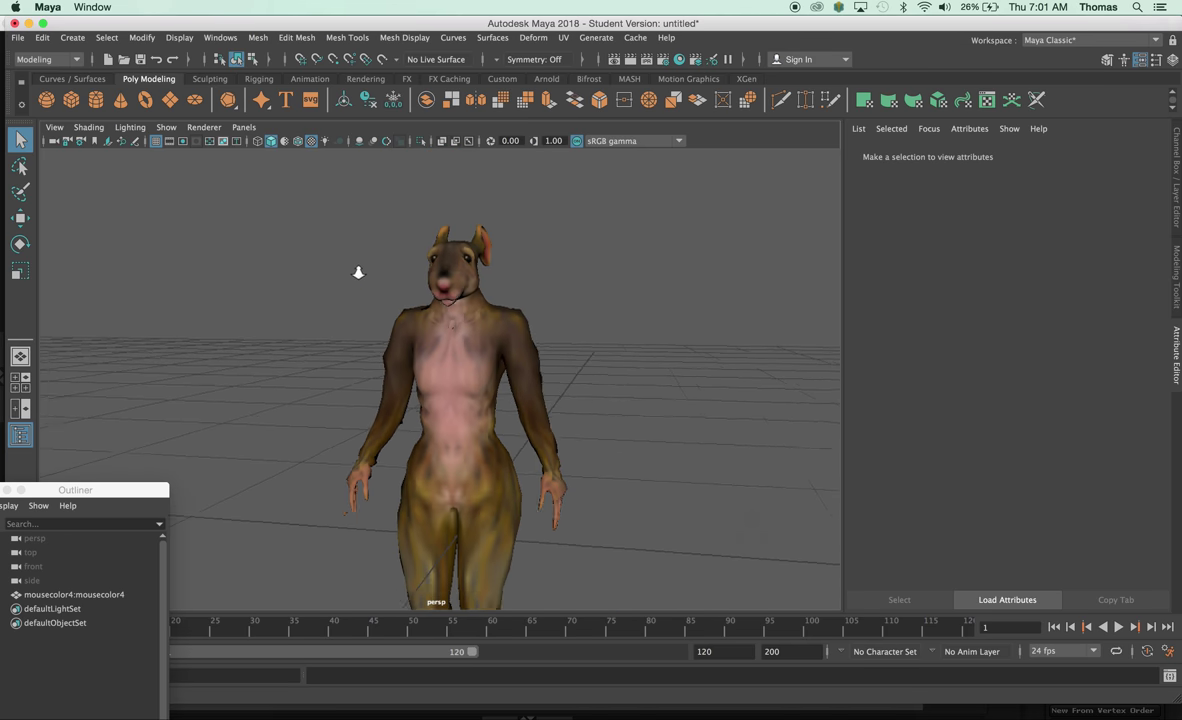
pyautogui.scroll(10, 578, 335)
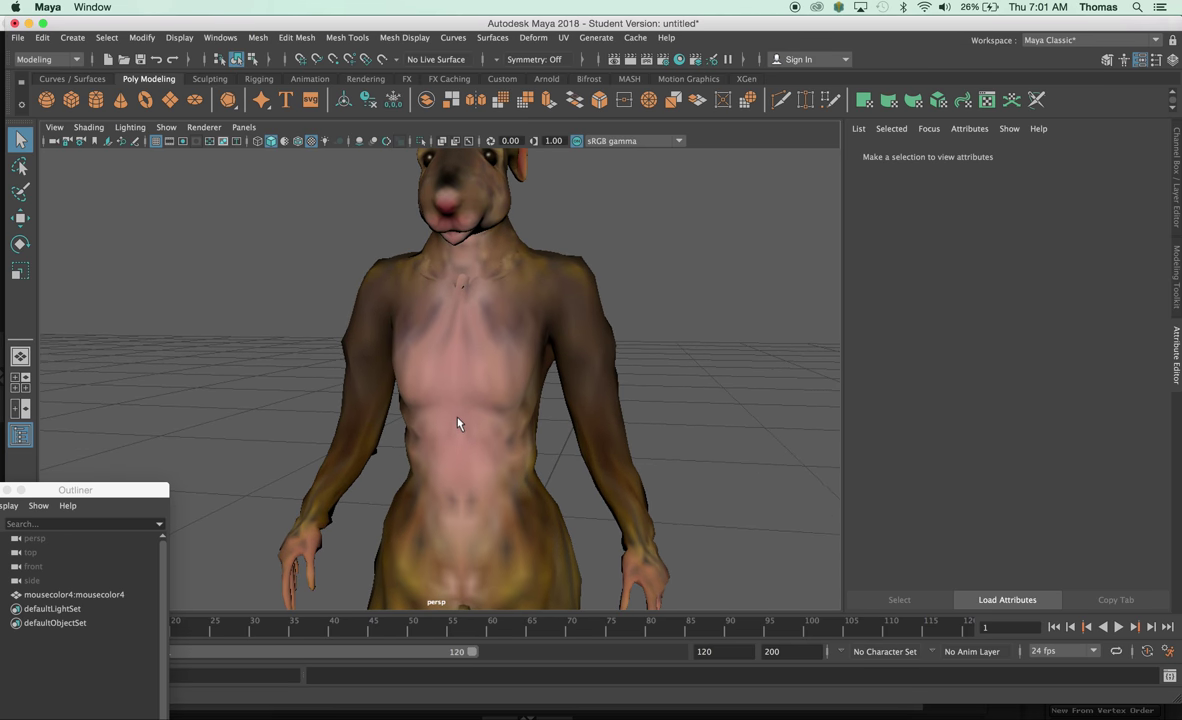
pyautogui.scroll(-8, 443, 422)
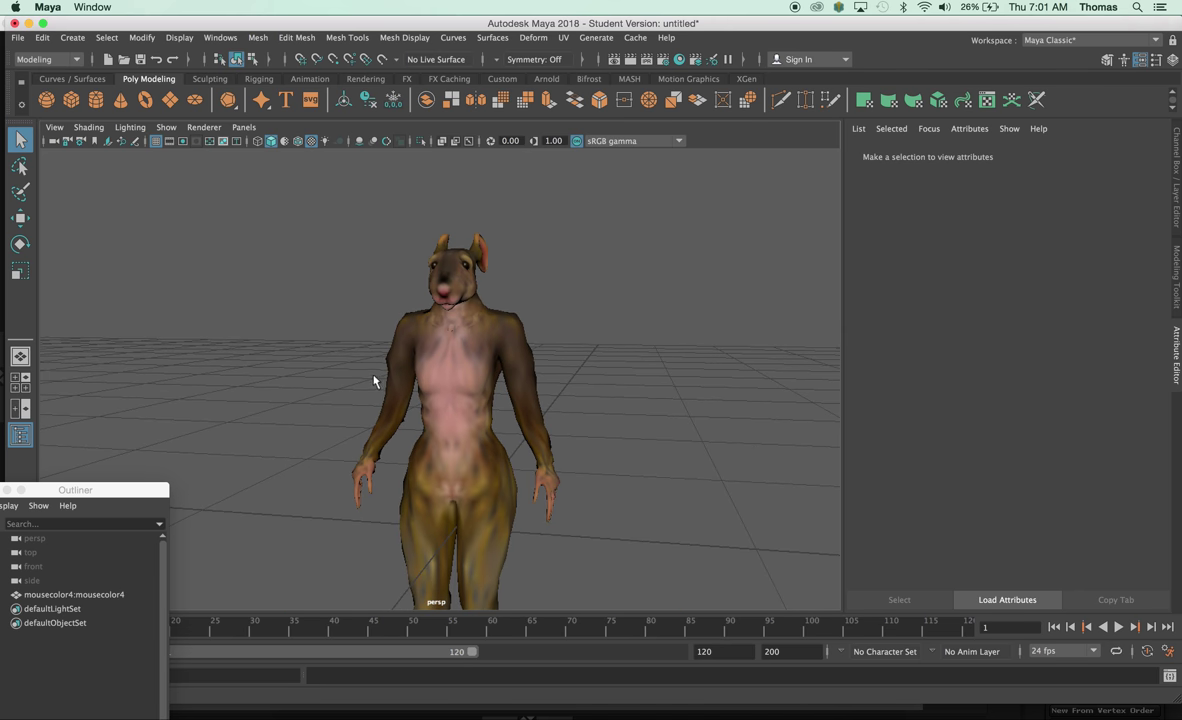
pyautogui.click(411, 342)
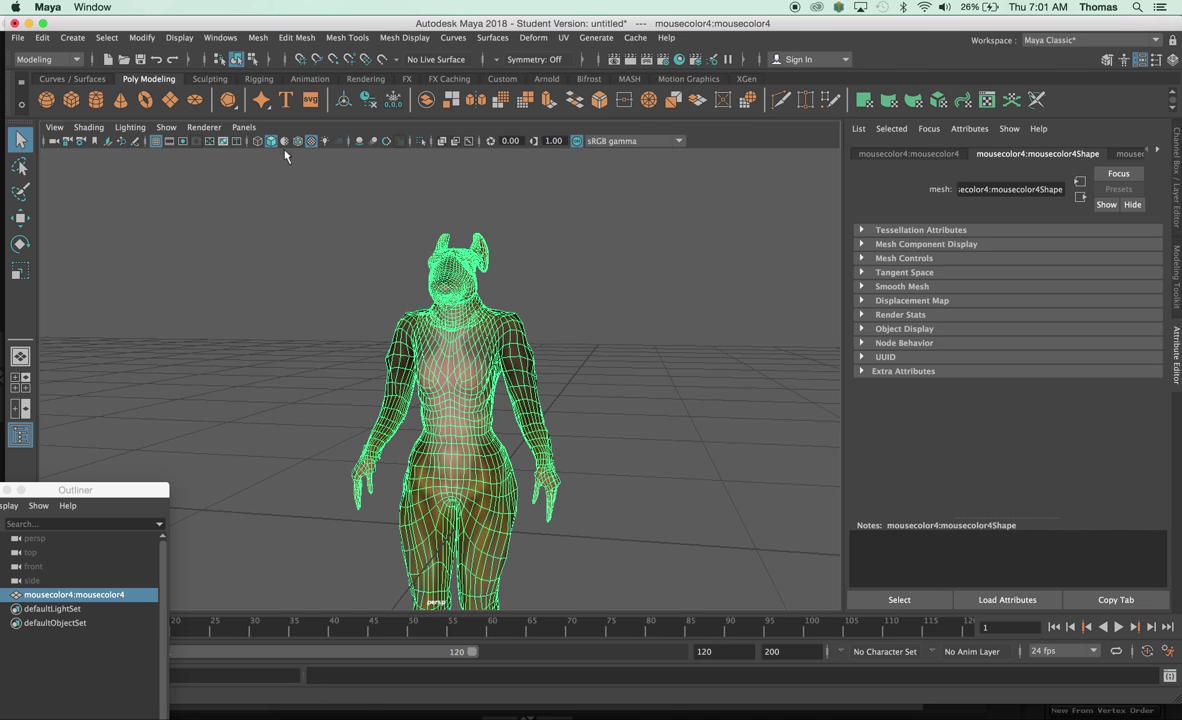
# Delete the mouse mesh's history with Edit > Delete by Type > History, then inspect it.
pyautogui.click(42, 38)
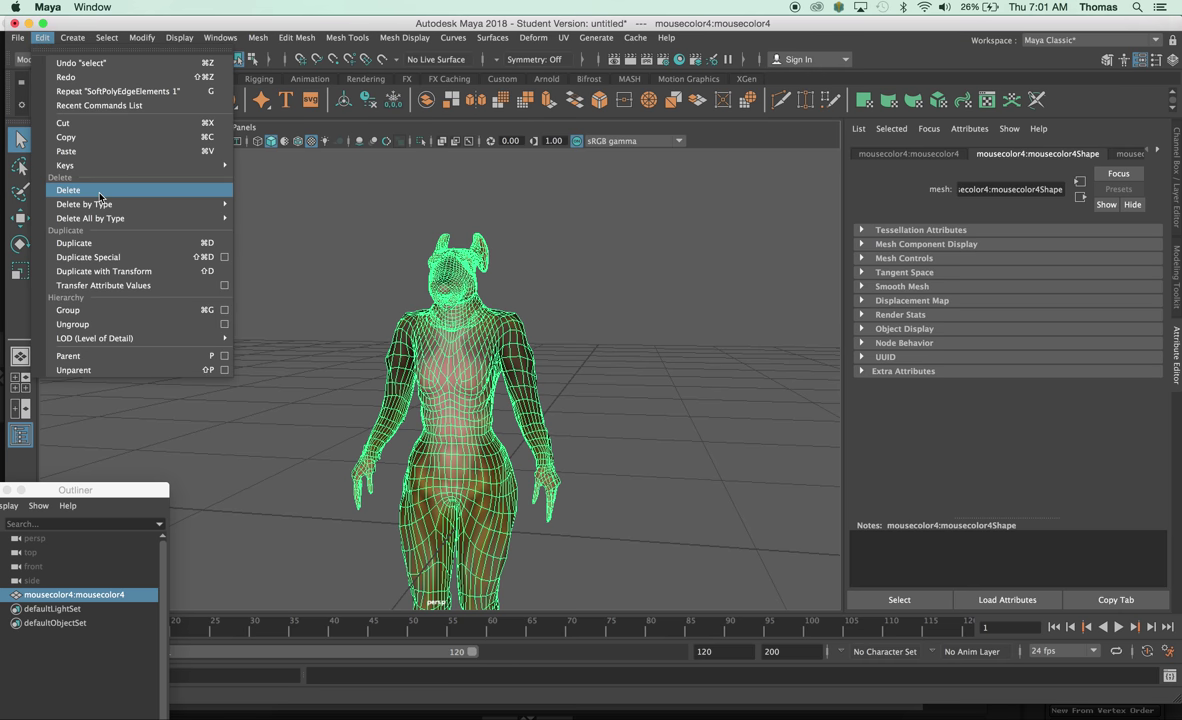
pyautogui.moveTo(210, 204)
pyautogui.click(257, 217)
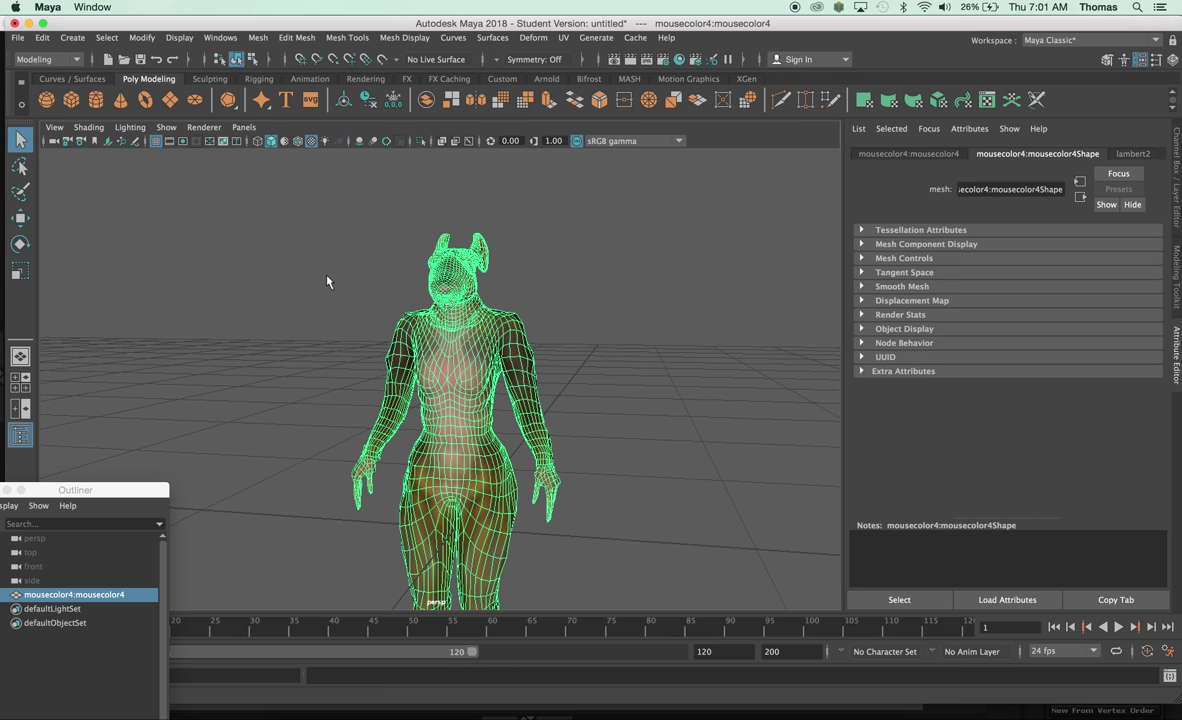
pyautogui.click(364, 323)
pyautogui.click(428, 330)
pyautogui.keyDown('alt'); pyautogui.moveTo(503, 389); pyautogui.dragTo(580, 398); pyautogui.keyUp('alt')
pyautogui.scroll(5, 507, 375)
pyautogui.keyDown('alt'); pyautogui.moveTo(467, 390); pyautogui.dragTo(538, 400); pyautogui.keyUp('alt')
pyautogui.keyDown('alt'); pyautogui.moveTo(538, 400); pyautogui.dragTo(206, 398, button='right'); pyautogui.keyUp('alt')
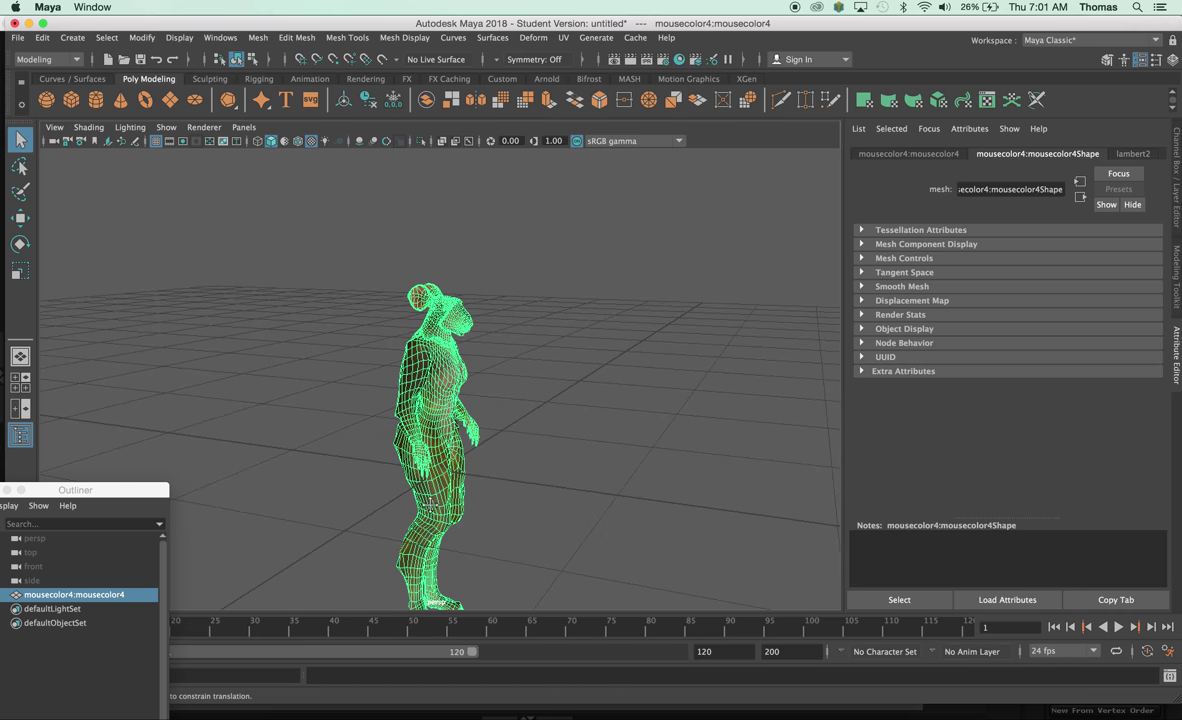
pyautogui.keyDown('alt'); pyautogui.moveTo(396, 472); pyautogui.dragTo(292, 424); pyautogui.keyUp('alt')
# Turn on textured display, deselect, and orbit to review the finished mouse.
pyautogui.press('6')
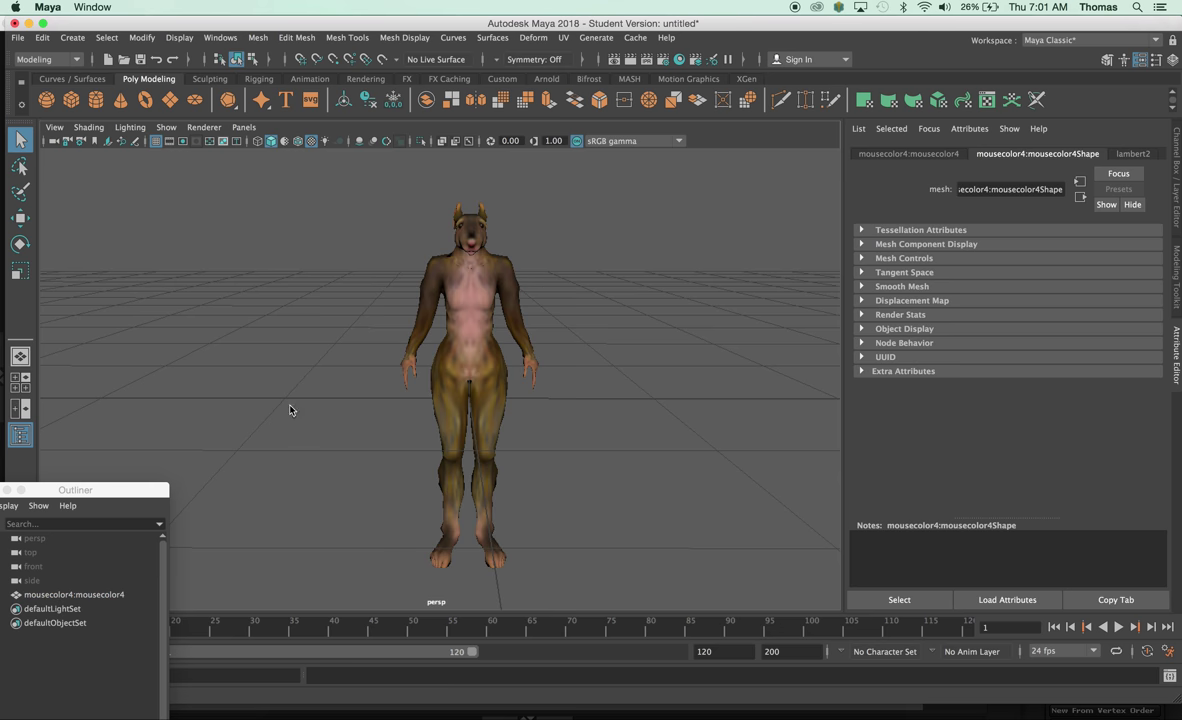
pyautogui.click(290, 410)
pyautogui.keyDown('alt'); pyautogui.moveTo(367, 459); pyautogui.dragTo(316, 450); pyautogui.keyUp('alt')
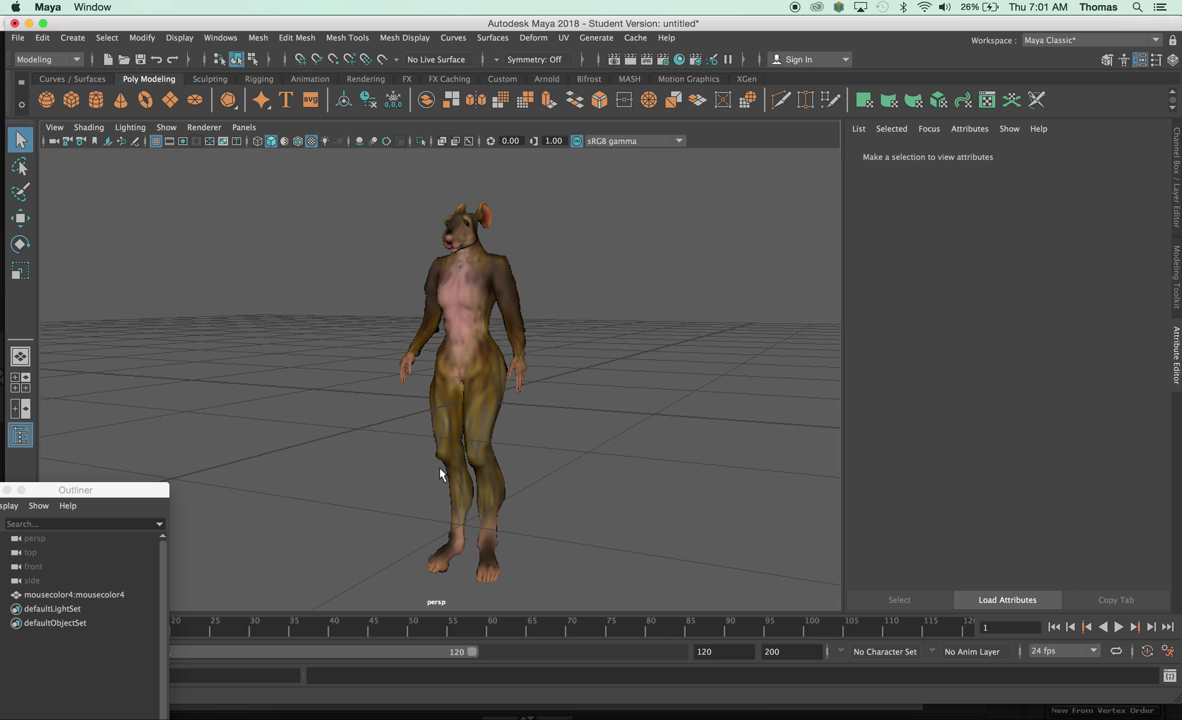
pyautogui.keyDown('alt'); pyautogui.moveTo(348, 427); pyautogui.dragTo(407, 441, button='right'); pyautogui.keyUp('alt')
pyautogui.keyDown('alt'); pyautogui.moveTo(407, 441); pyautogui.dragTo(404, 363); pyautogui.keyUp('alt')
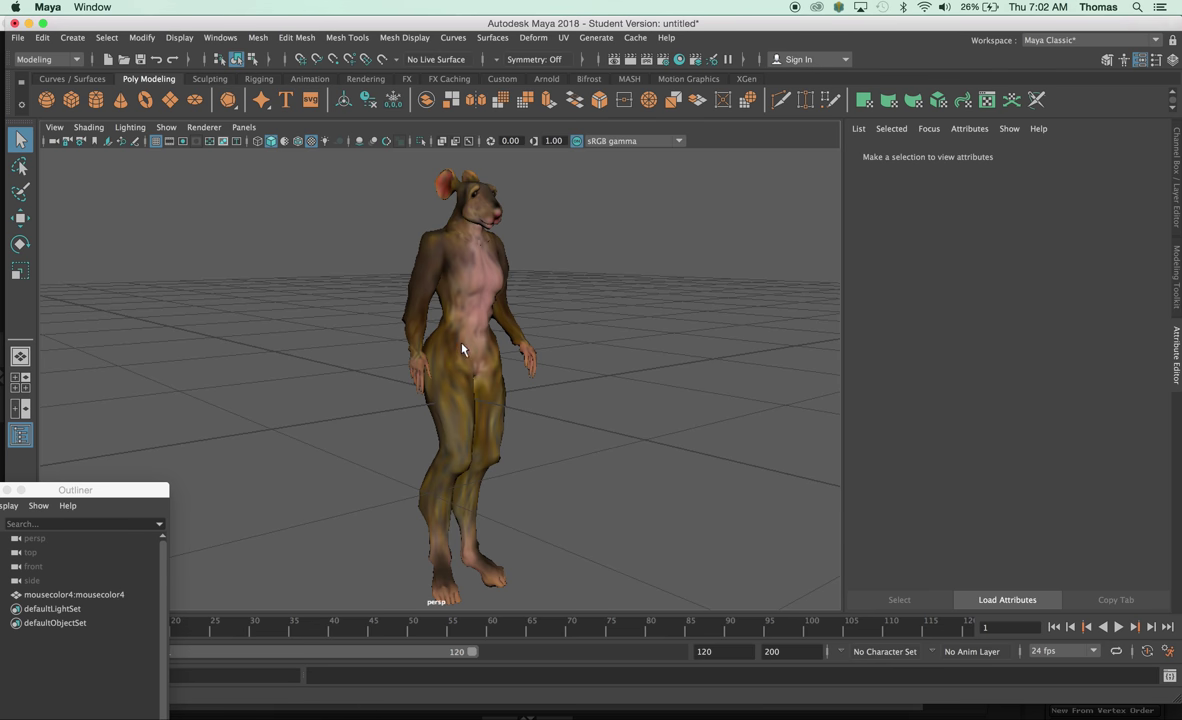
pyautogui.keyDown('alt'); pyautogui.moveTo(462, 348); pyautogui.dragTo(379, 442); pyautogui.keyUp('alt')
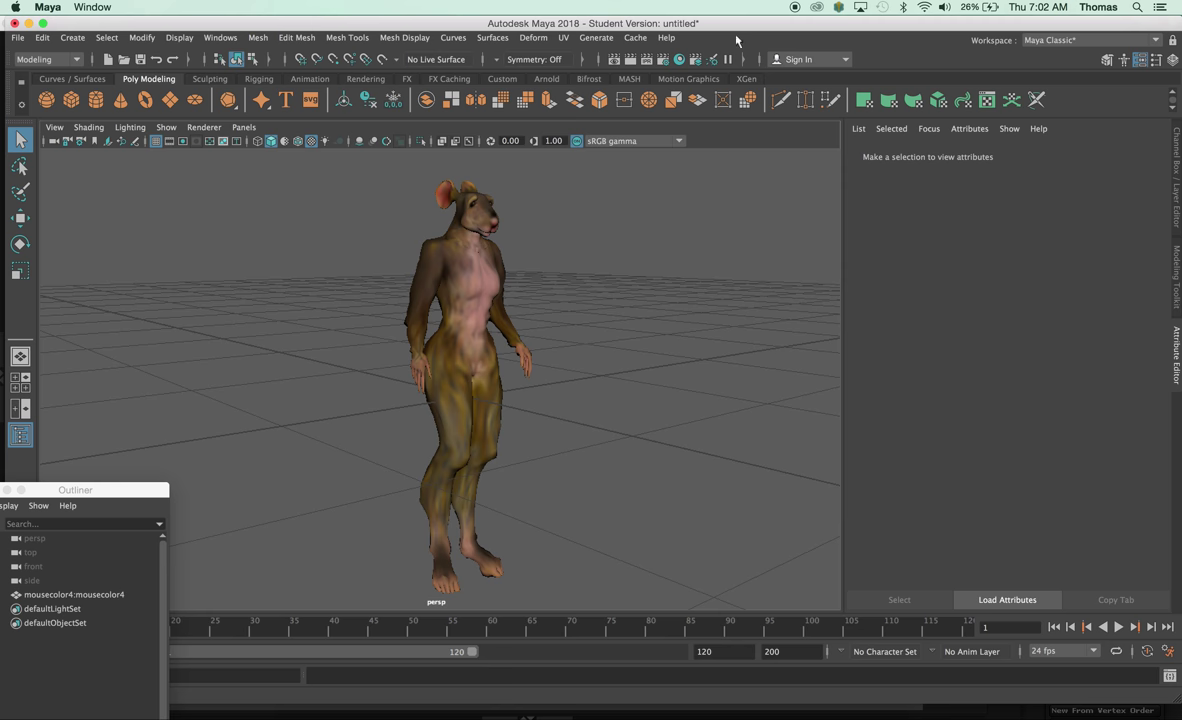